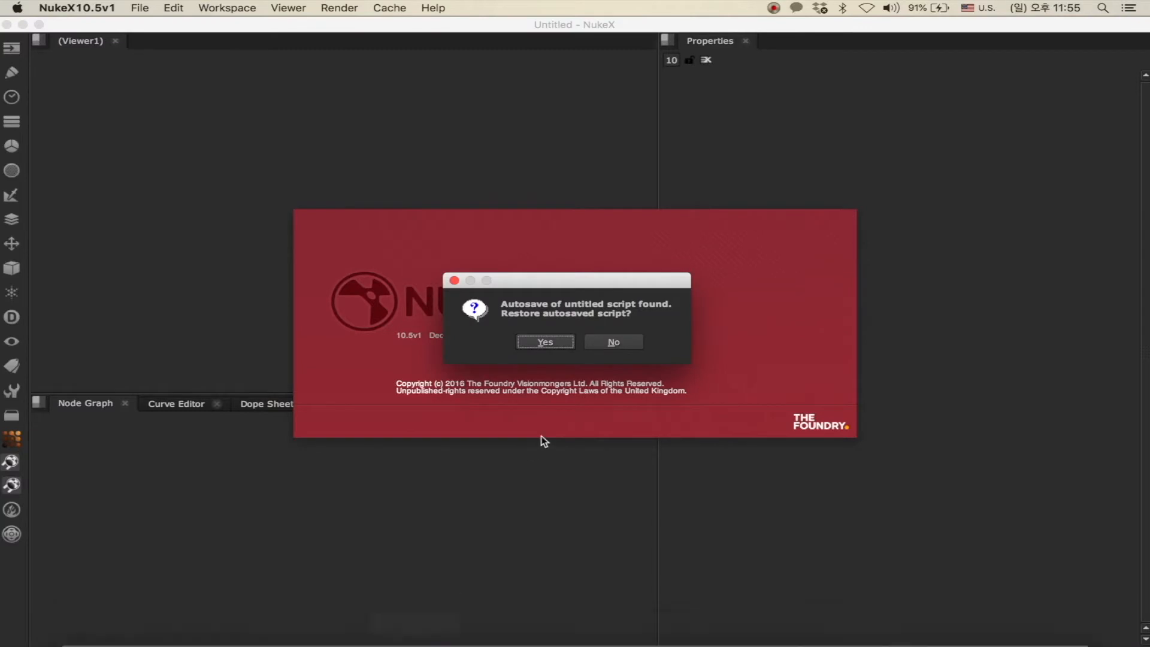
Decline restoring the autosaved script and open the VID_2018_06_10_14_03_50 folder on the desktop
{"action": "left_click", "coordinate": [599, 342]}
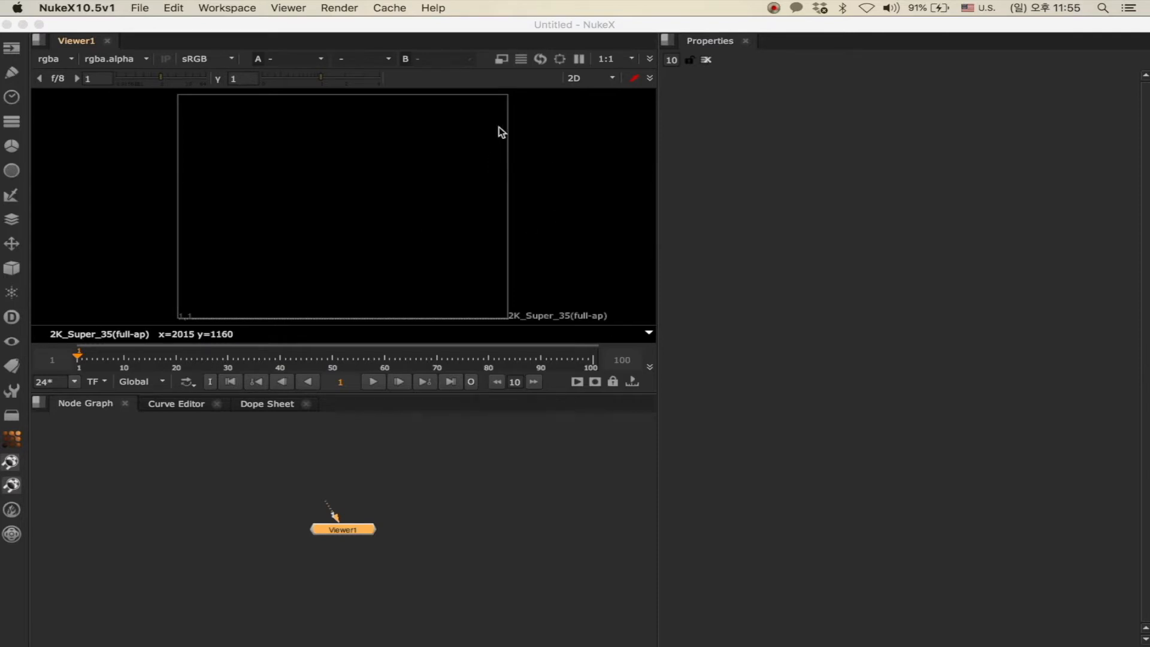
{"action": "left_click", "coordinate": [638, 23]}
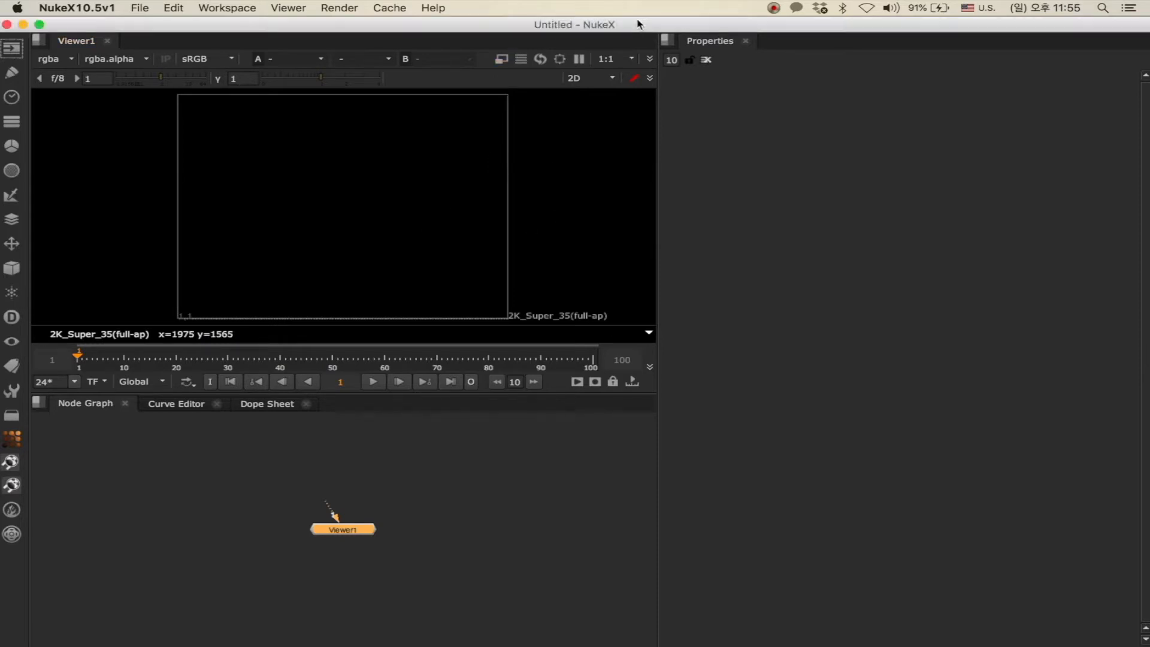
{"action": "left_click_drag", "start_coordinate": [638, 24], "coordinate": [655, 178]}
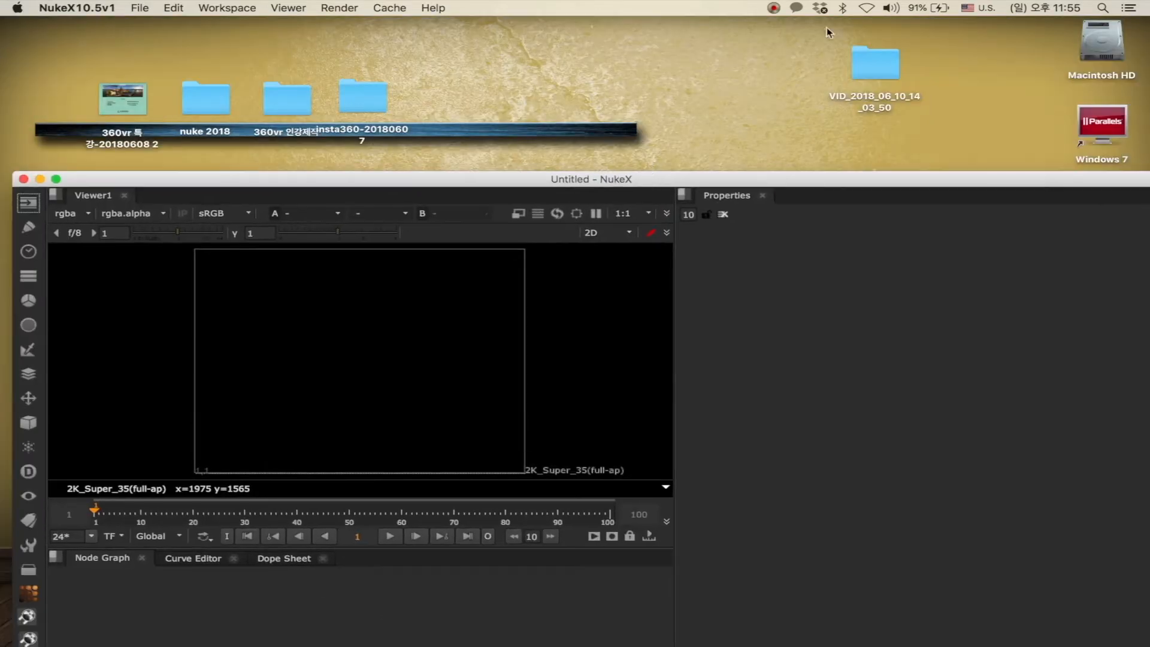
{"action": "double_click", "coordinate": [877, 56]}
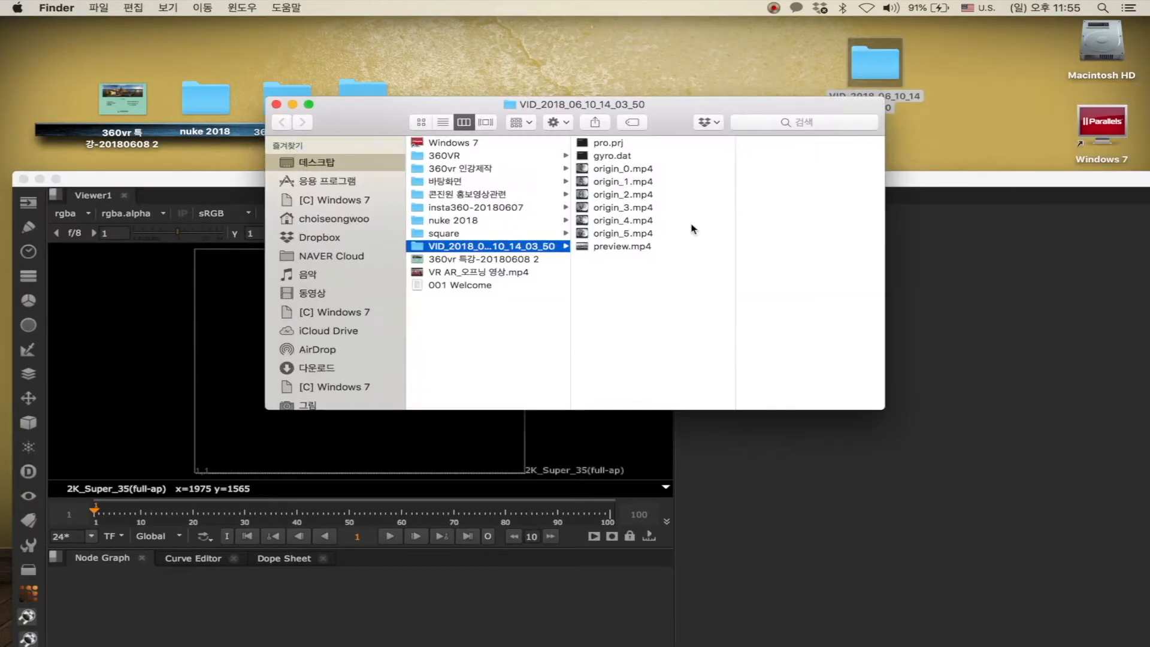
Import the clips origin_0.mp4 through origin_5.mp4 from the folder into Nuke's node graph
{"action": "left_click", "coordinate": [642, 170]}
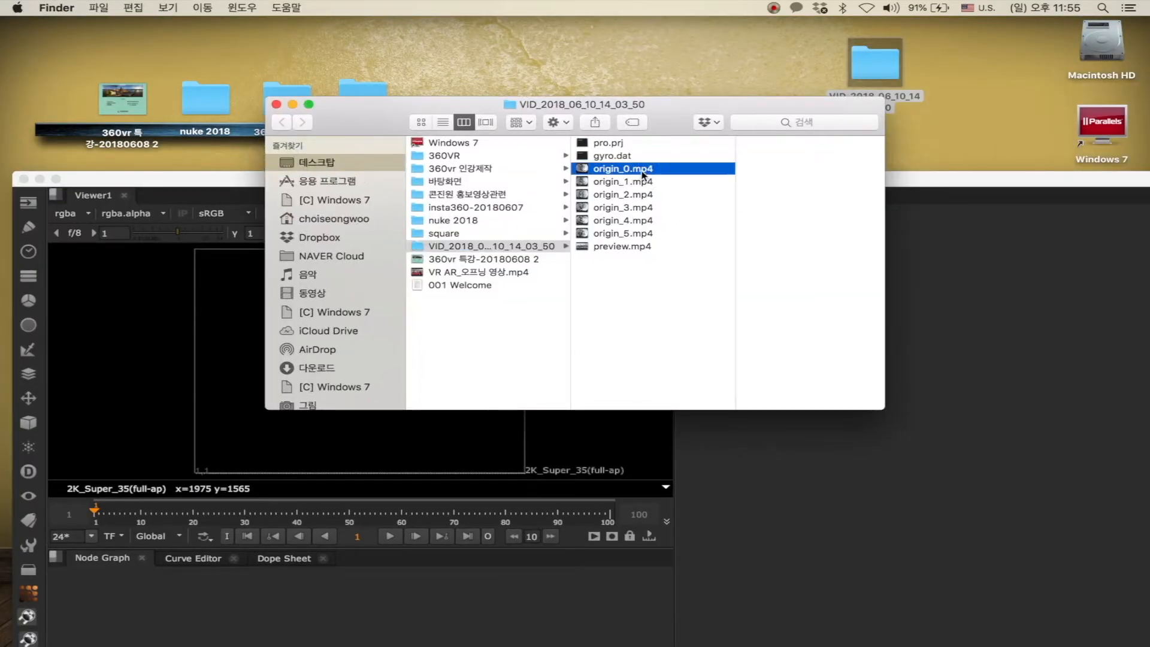
{"action": "left_click", "coordinate": [616, 237], "text": "shift"}
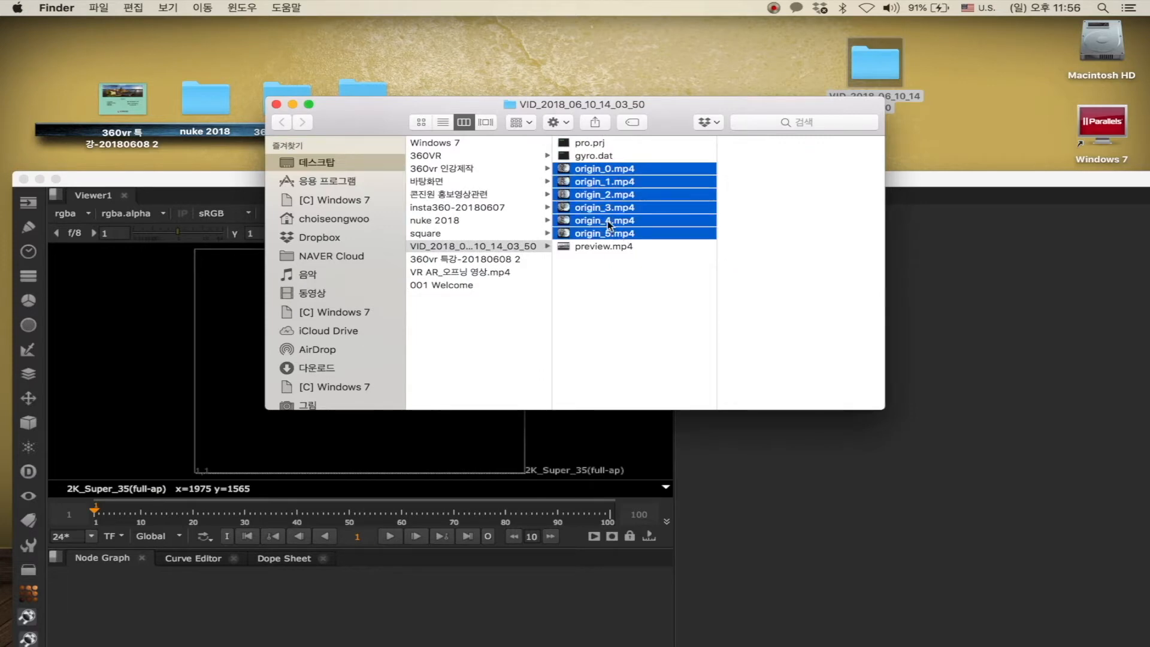
{"action": "left_click_drag", "start_coordinate": [607, 219], "coordinate": [375, 606]}
{"action": "left_click", "coordinate": [276, 105]}
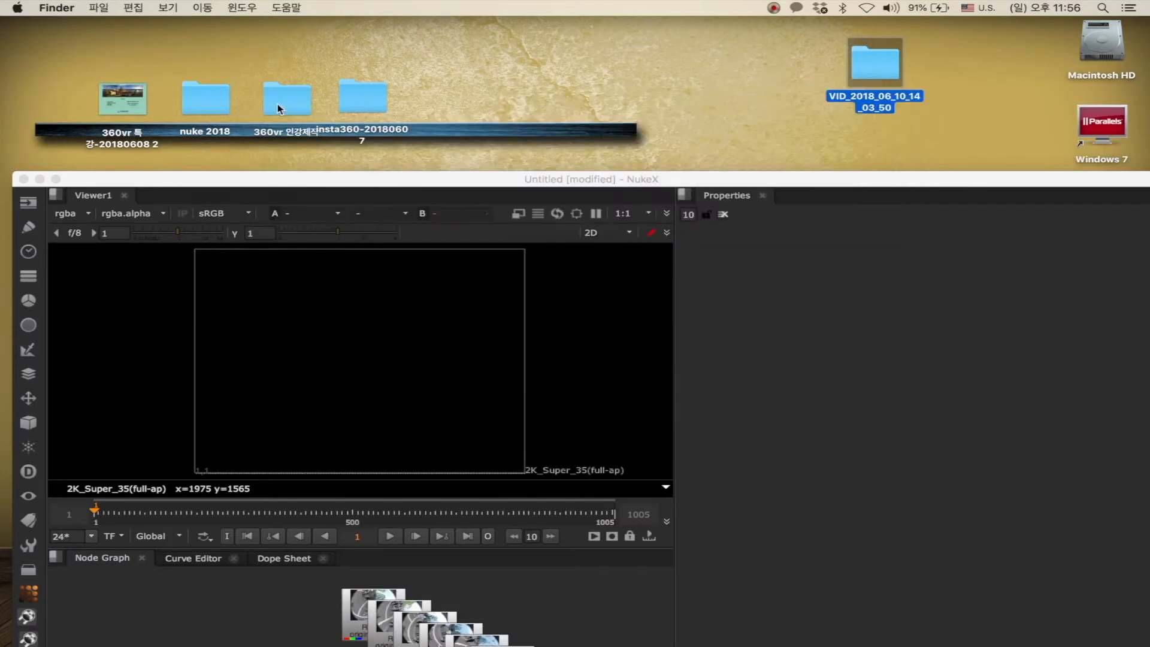
{"action": "left_click_drag", "start_coordinate": [293, 180], "coordinate": [273, 29]}
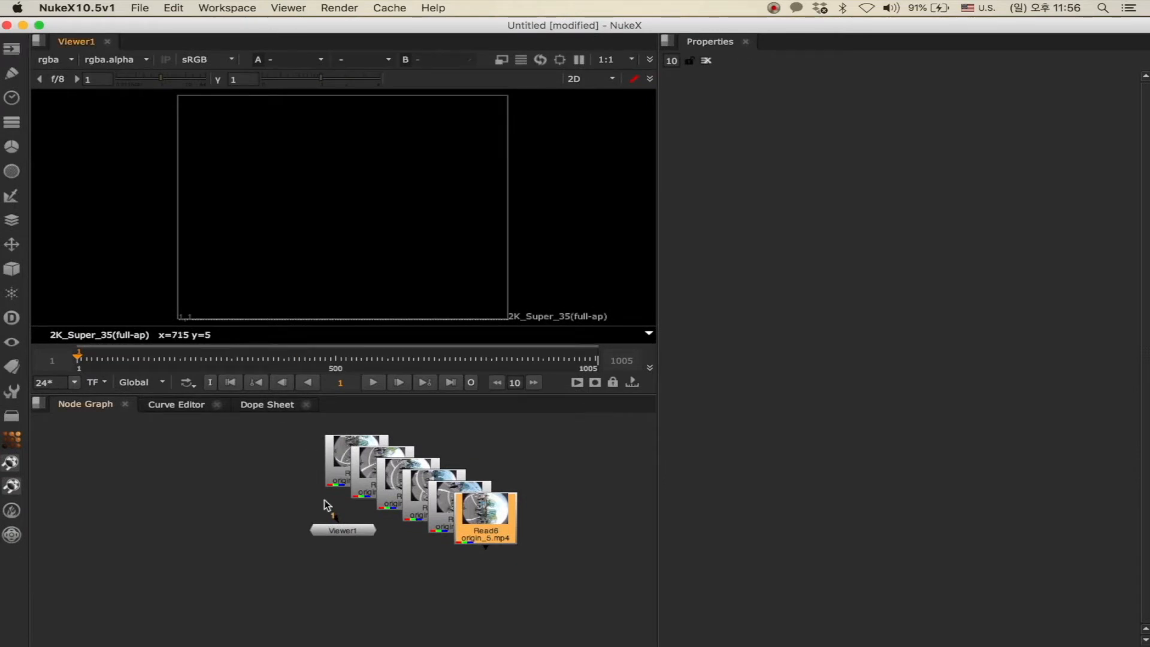
Move the viewer node lower and arrange the six Read nodes in one horizontal row above it
{"action": "left_click_drag", "start_coordinate": [349, 532], "coordinate": [352, 607]}
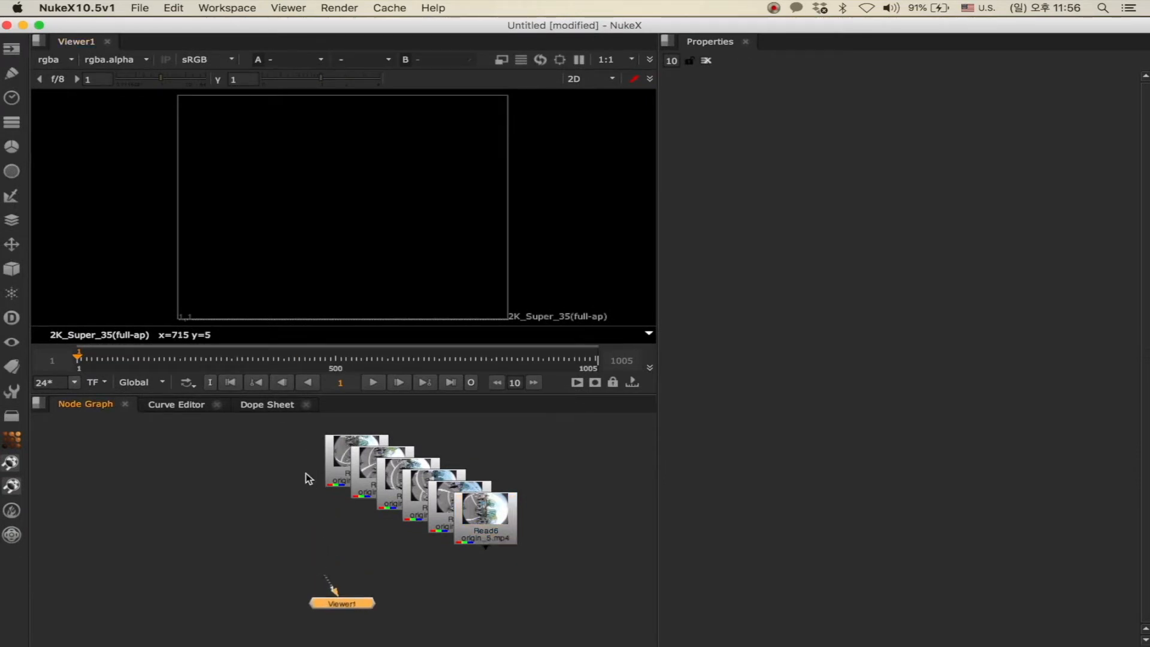
{"action": "left_click_drag", "start_coordinate": [267, 437], "coordinate": [513, 548]}
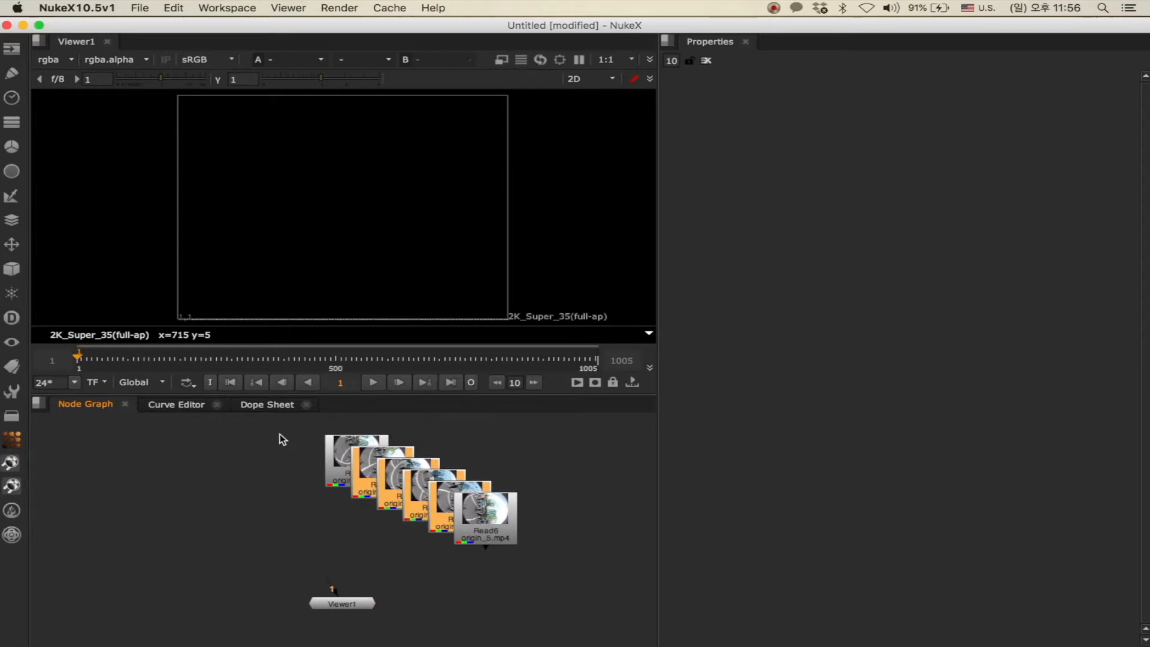
{"action": "left_click_drag", "start_coordinate": [261, 418], "coordinate": [526, 567]}
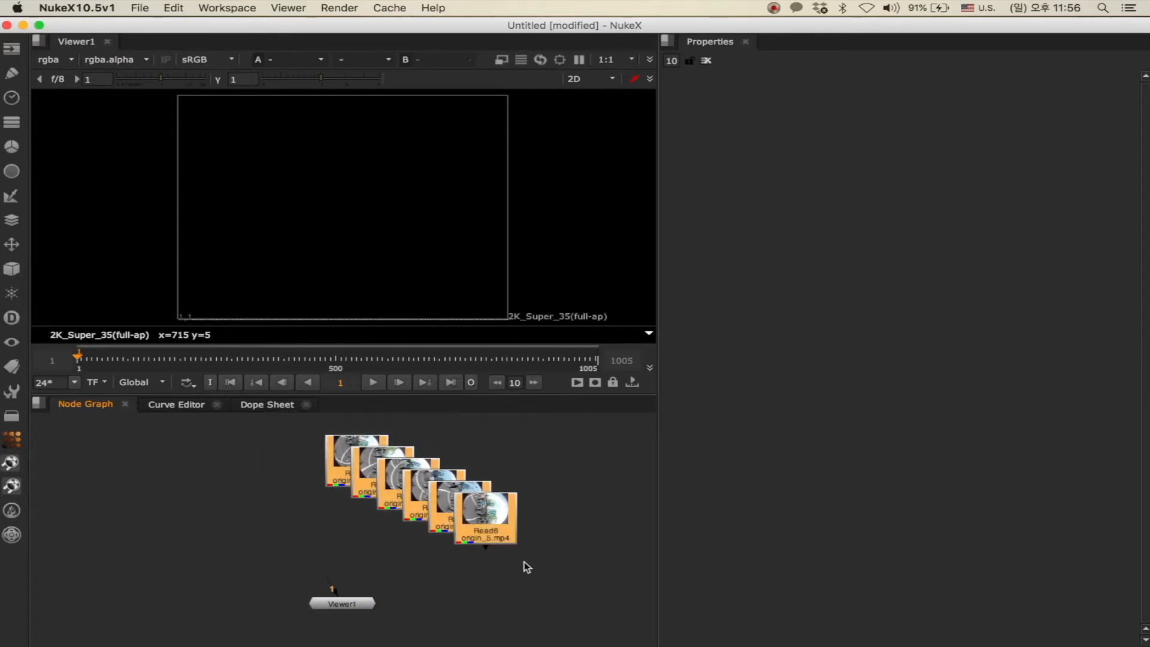
{"action": "key", "text": "l"}
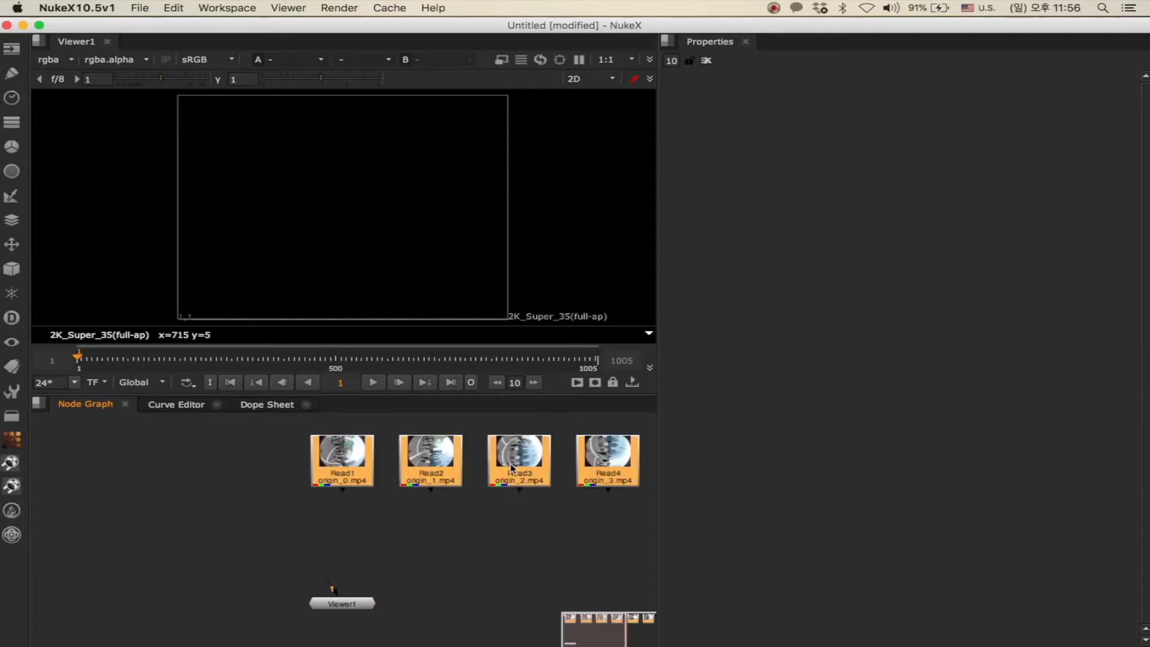
{"action": "left_click_drag", "start_coordinate": [512, 467], "coordinate": [315, 476]}
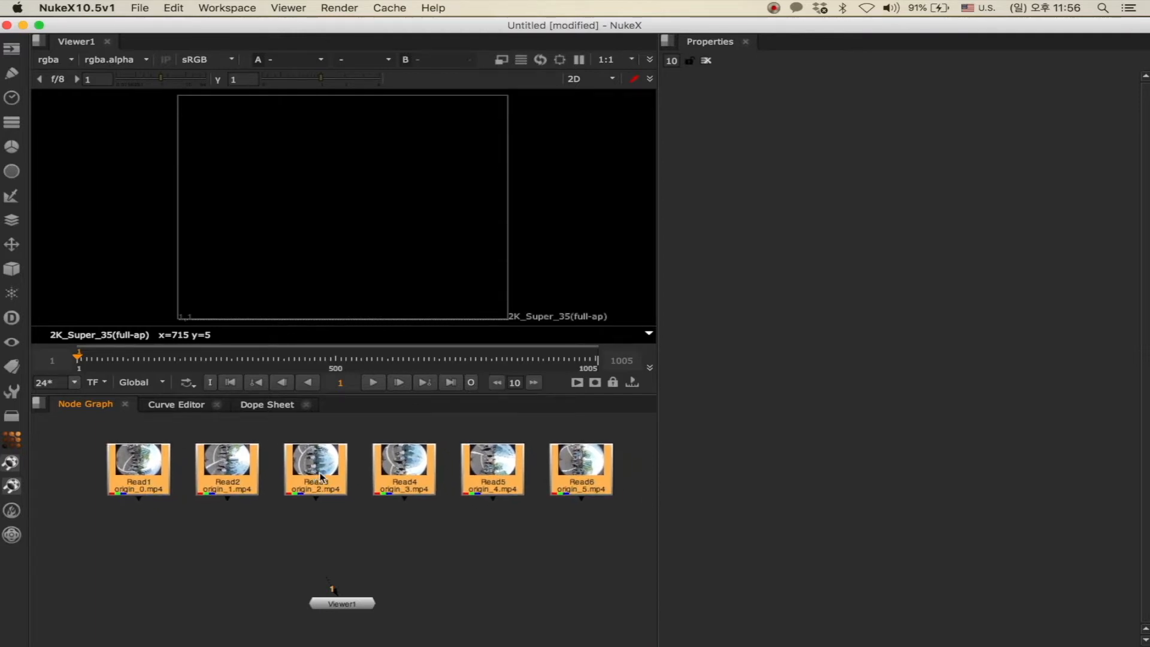
Add a CaraVR C_CameraSolver node fed by all six Read nodes and place it centrally below them
{"action": "right_click", "coordinate": [371, 516]}
{"action": "mouse_move", "coordinate": [411, 512]}
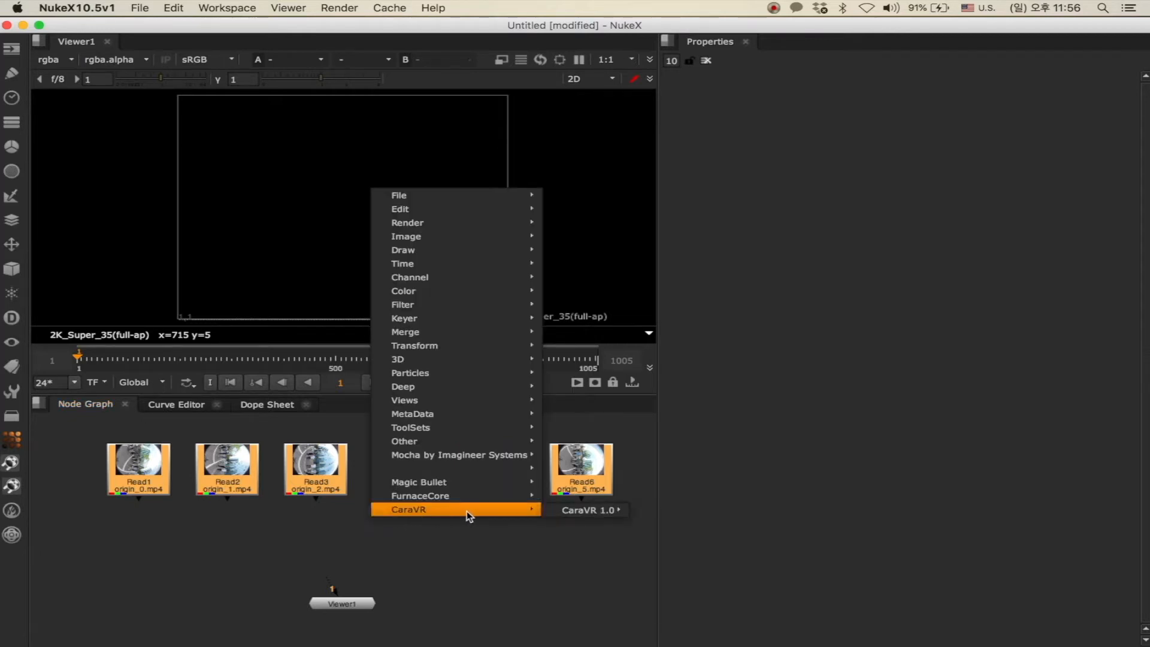
{"action": "mouse_move", "coordinate": [567, 516]}
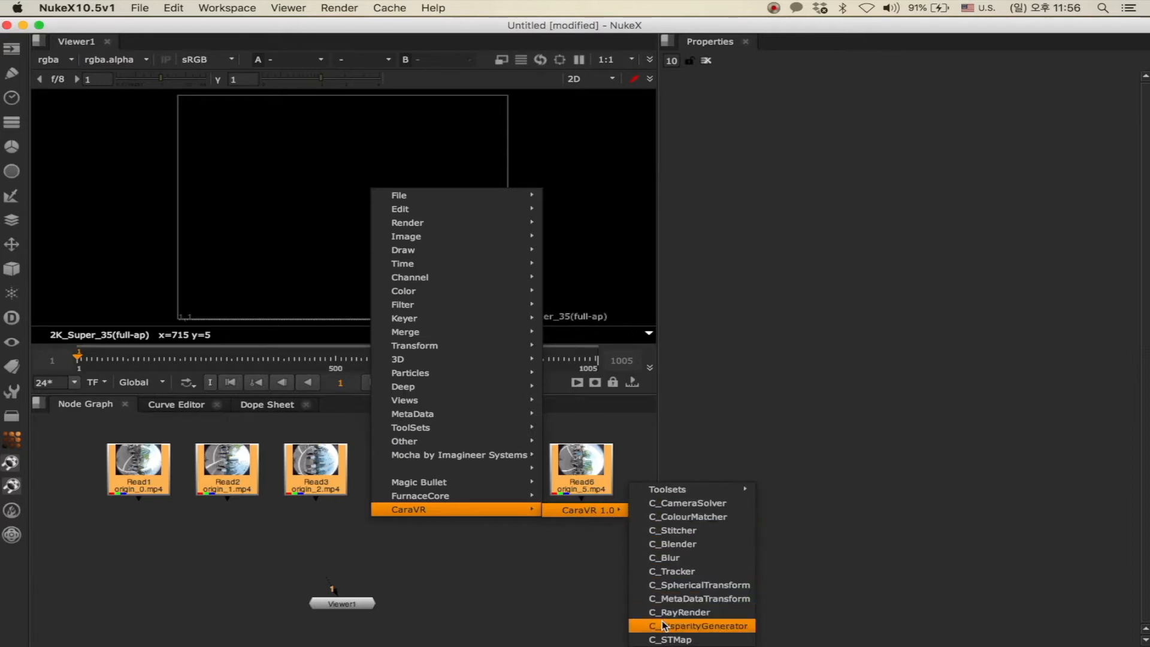
{"action": "left_click", "coordinate": [669, 504]}
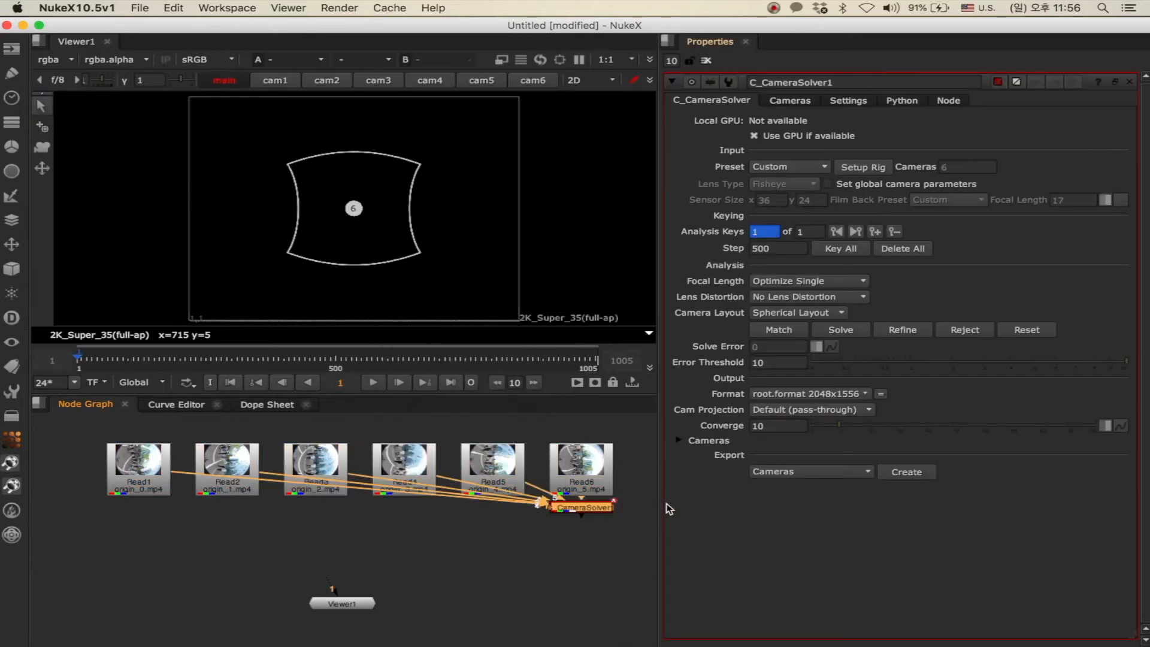
{"action": "left_click_drag", "start_coordinate": [594, 510], "coordinate": [355, 540]}
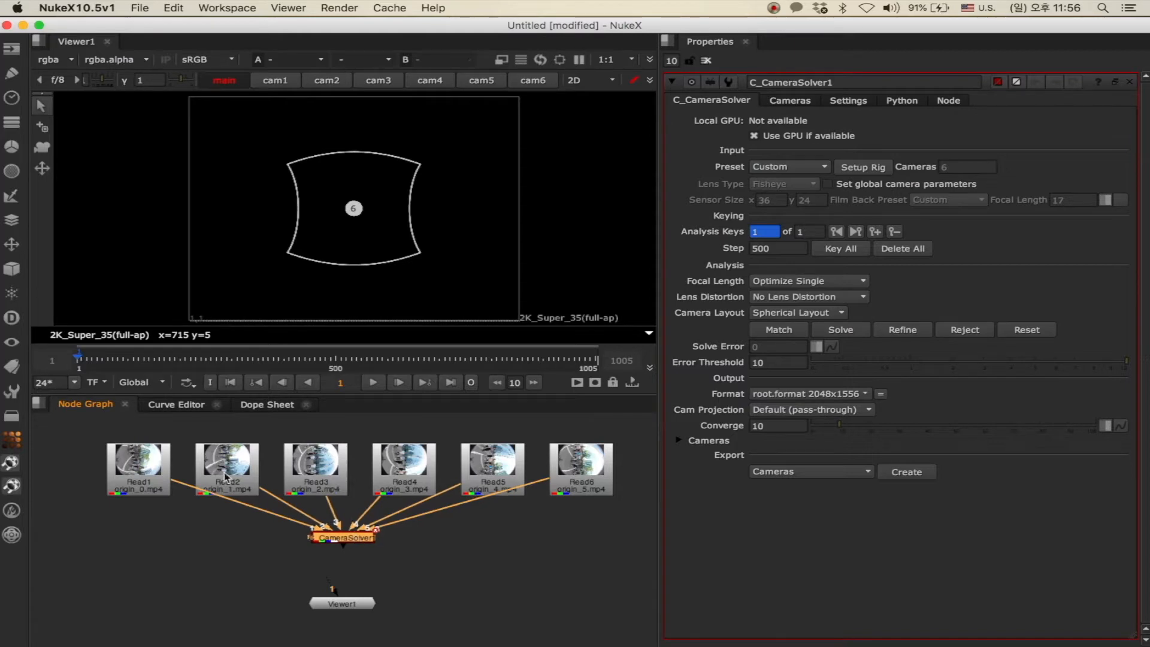
{"action": "left_click", "coordinate": [152, 464]}
{"action": "left_click", "coordinate": [230, 473]}
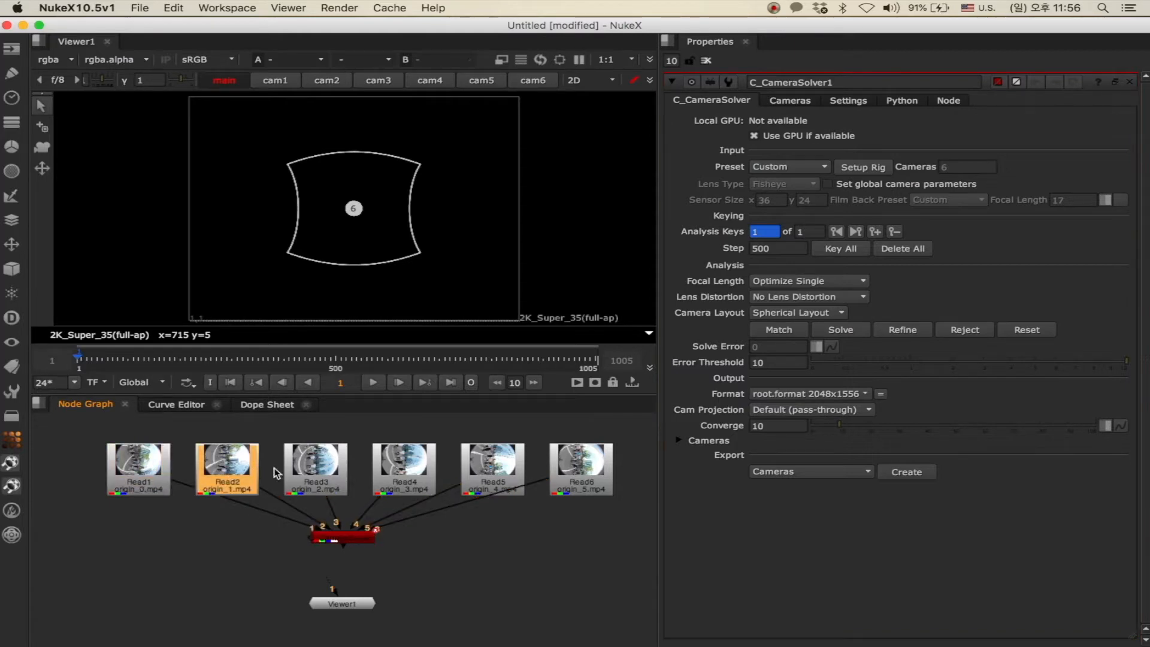
{"action": "left_click", "coordinate": [311, 473]}
{"action": "left_click", "coordinate": [395, 477]}
{"action": "left_click", "coordinate": [488, 483]}
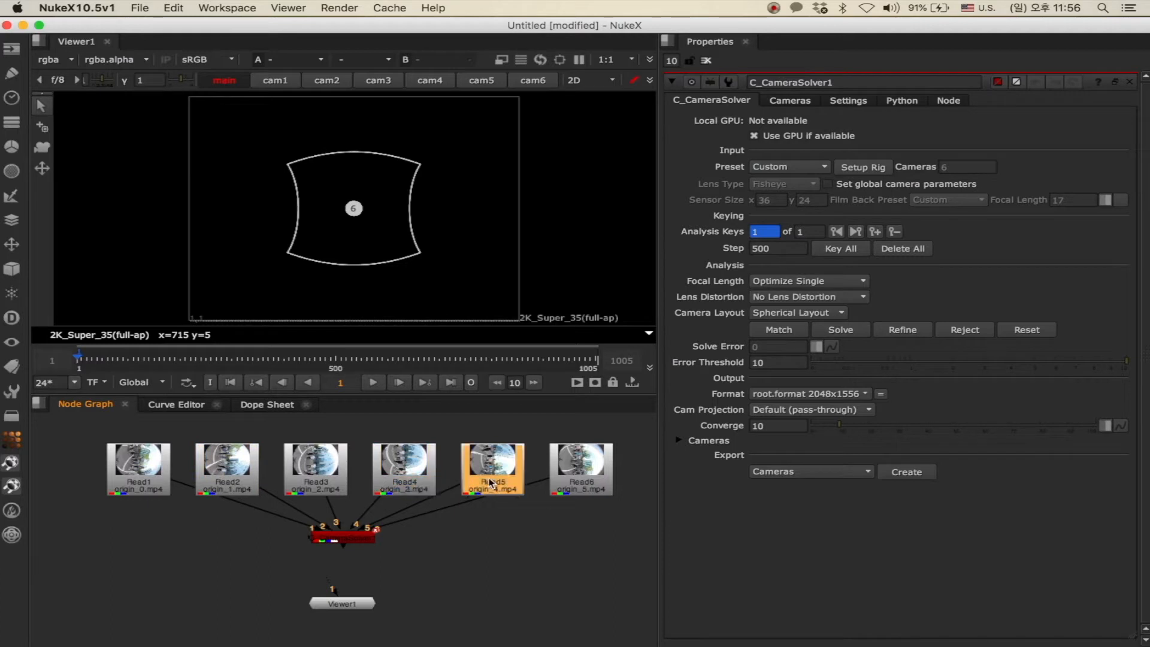
{"action": "left_click", "coordinate": [577, 476]}
Connect the camera solver's output to the Viewer1 node
{"action": "left_click", "coordinate": [358, 538]}
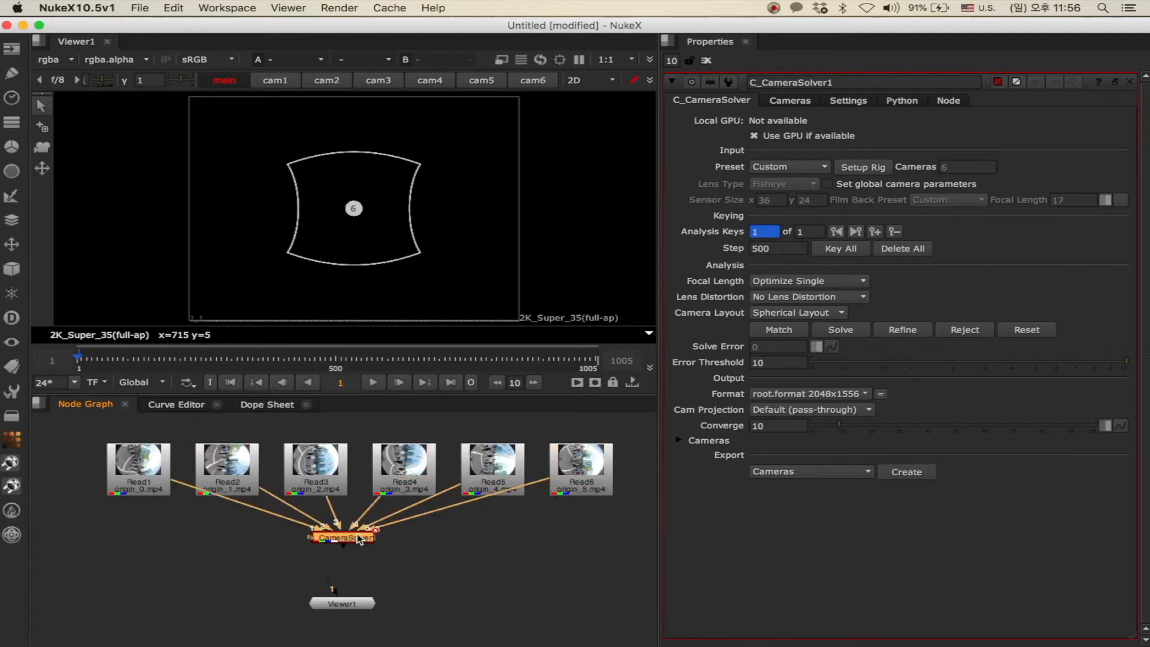
{"action": "left_click_drag", "start_coordinate": [344, 550], "coordinate": [350, 630]}
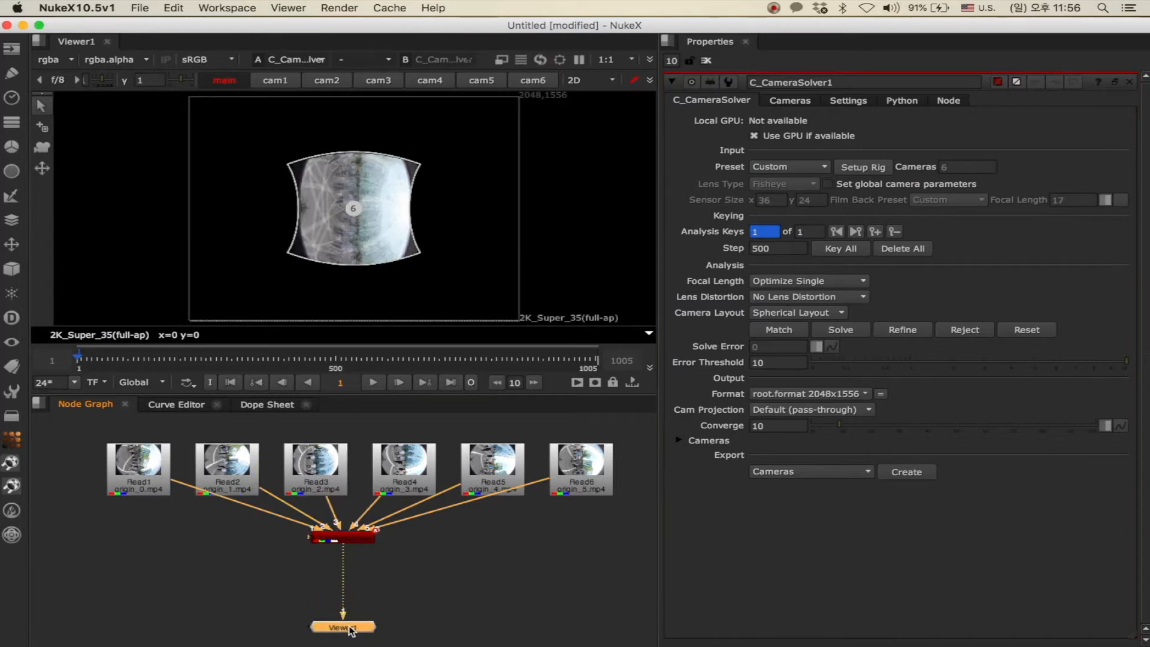
{"action": "left_click", "coordinate": [366, 537]}
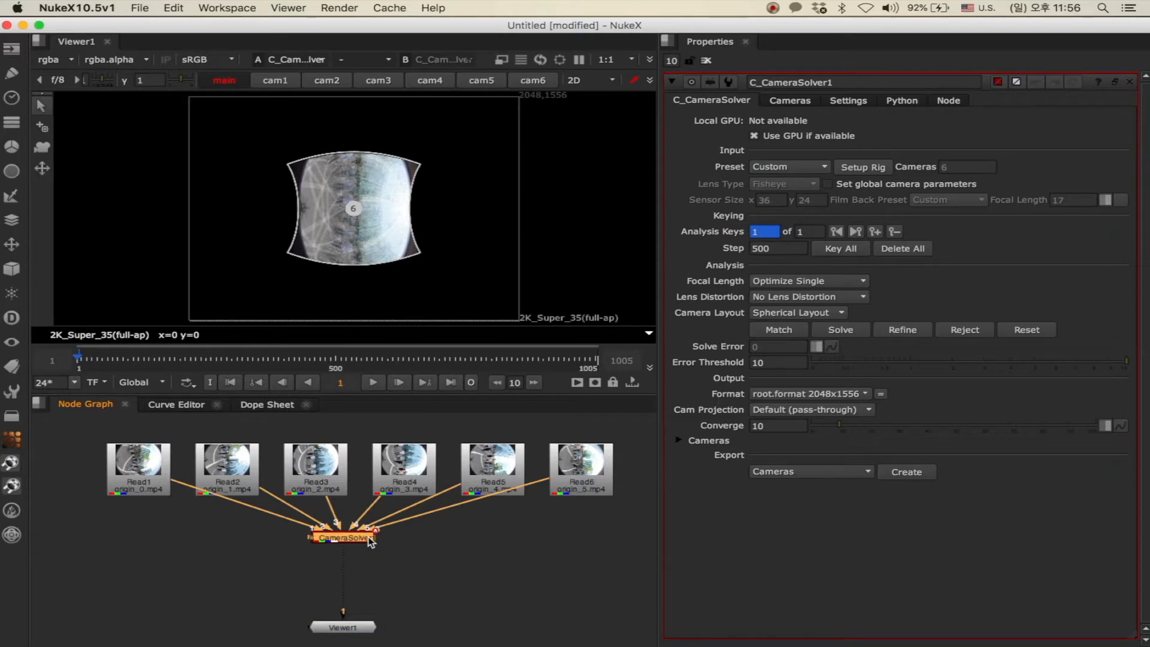
Set the project's full size format to 4K_LatLong 4096x2048 and collapse the project settings
{"action": "key", "text": "s"}
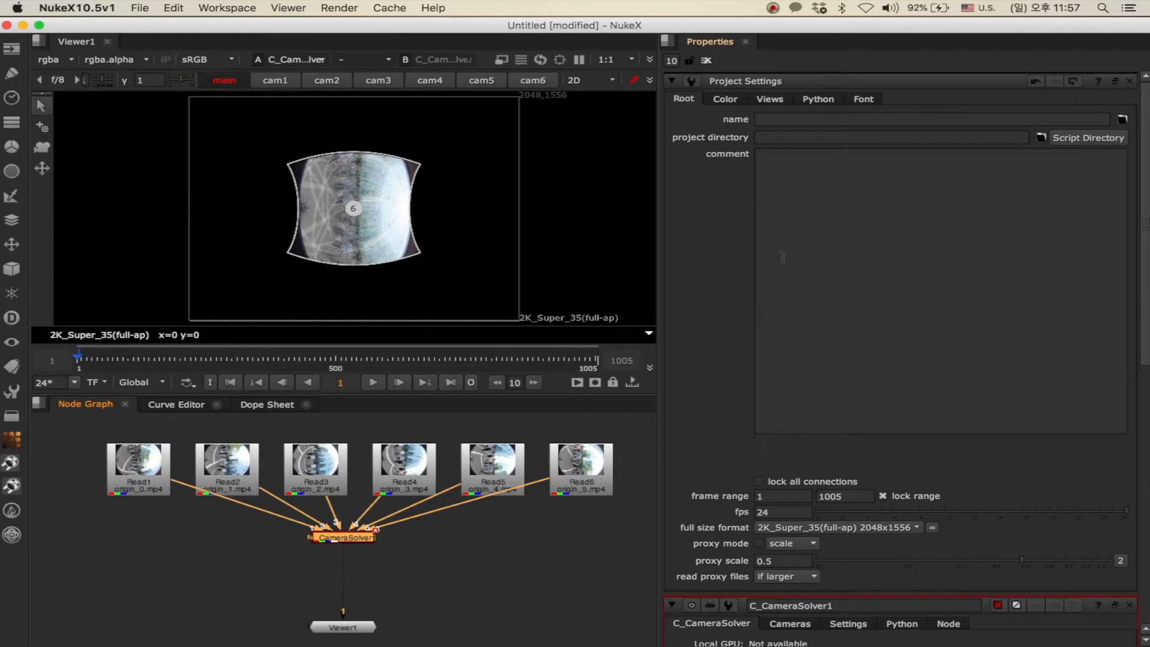
{"action": "left_click", "coordinate": [780, 530]}
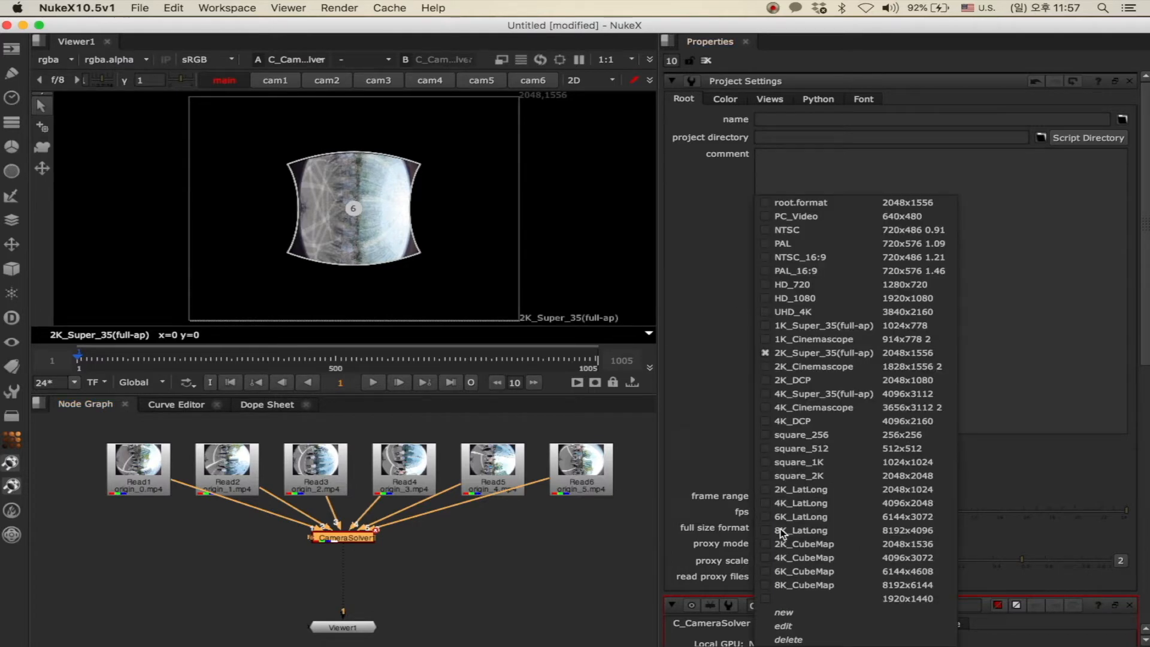
{"action": "left_click", "coordinate": [769, 506]}
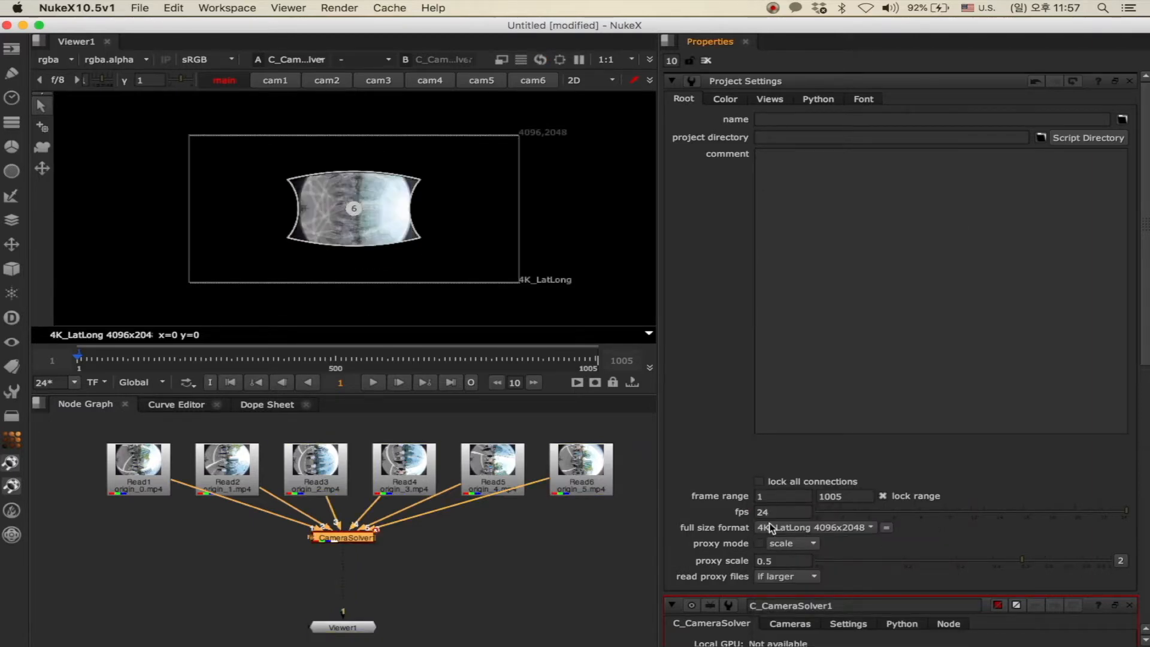
{"action": "left_click", "coordinate": [680, 81]}
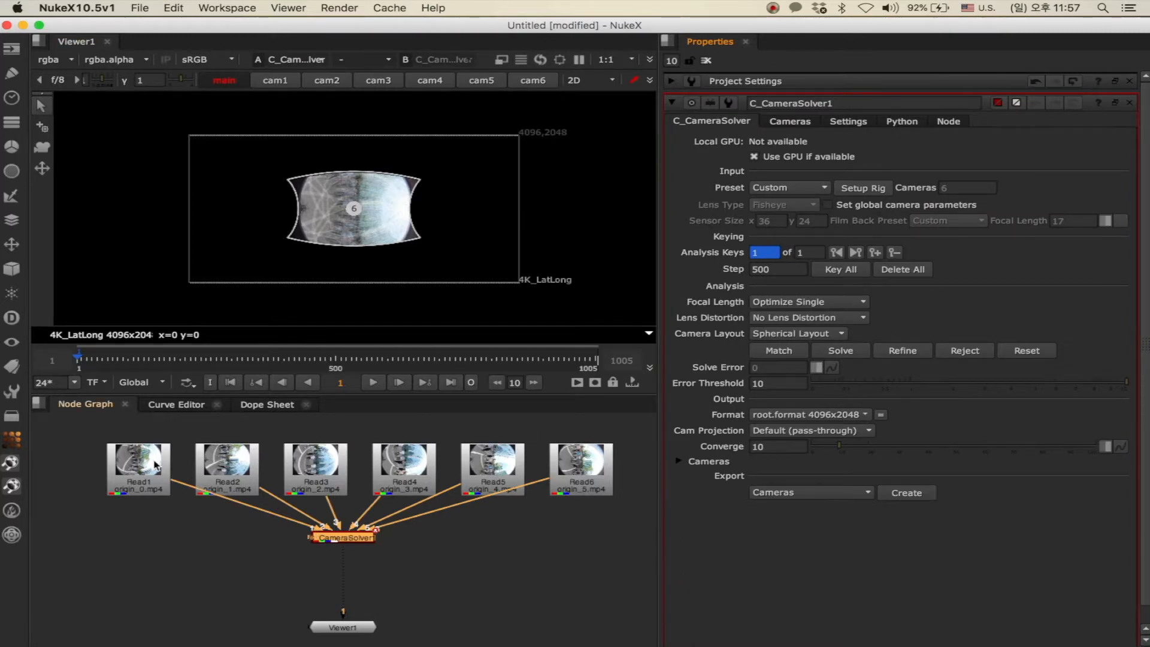
{"action": "left_click_drag", "start_coordinate": [75, 427], "coordinate": [622, 566]}
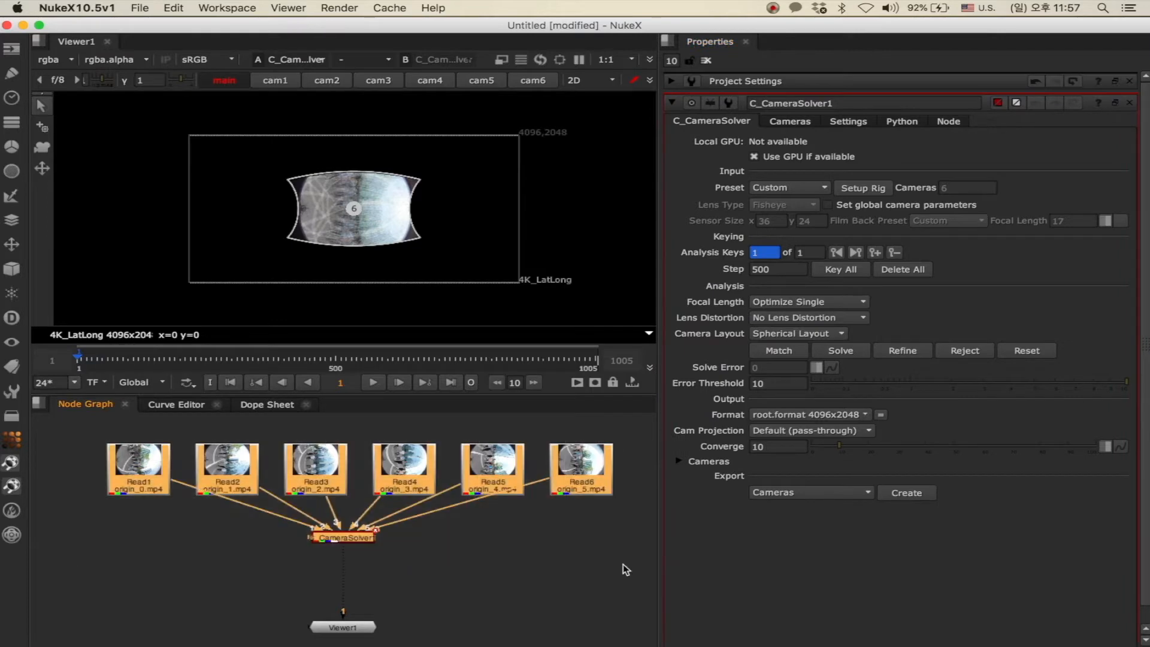
{"action": "left_click", "coordinate": [824, 187]}
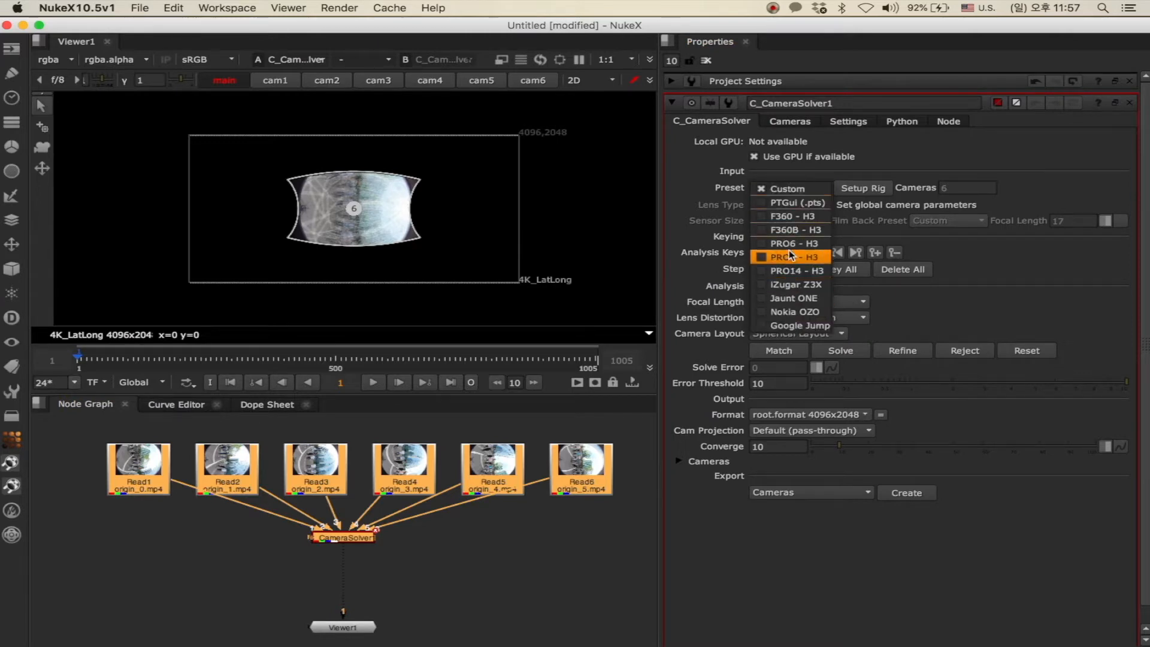
{"action": "left_click", "coordinate": [887, 177]}
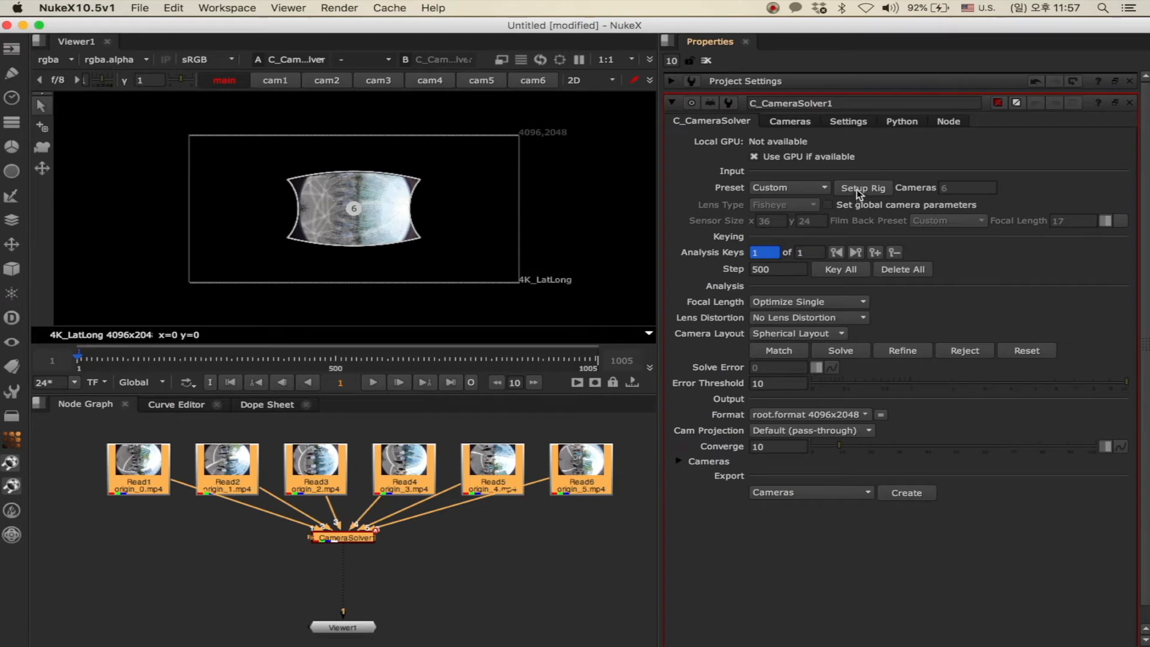
Enable global camera parameters in the camera solver and set the focal length to 10.57
{"action": "left_click", "coordinate": [826, 205]}
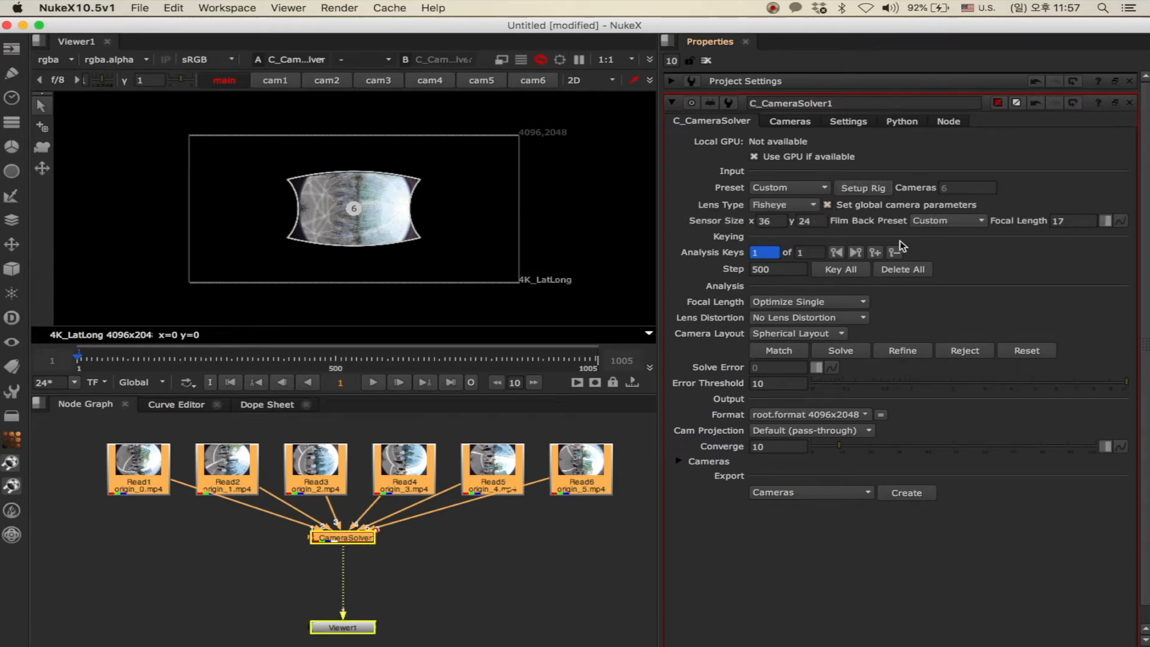
{"action": "left_click", "coordinate": [1069, 221]}
{"action": "type", "text": "10.5"}
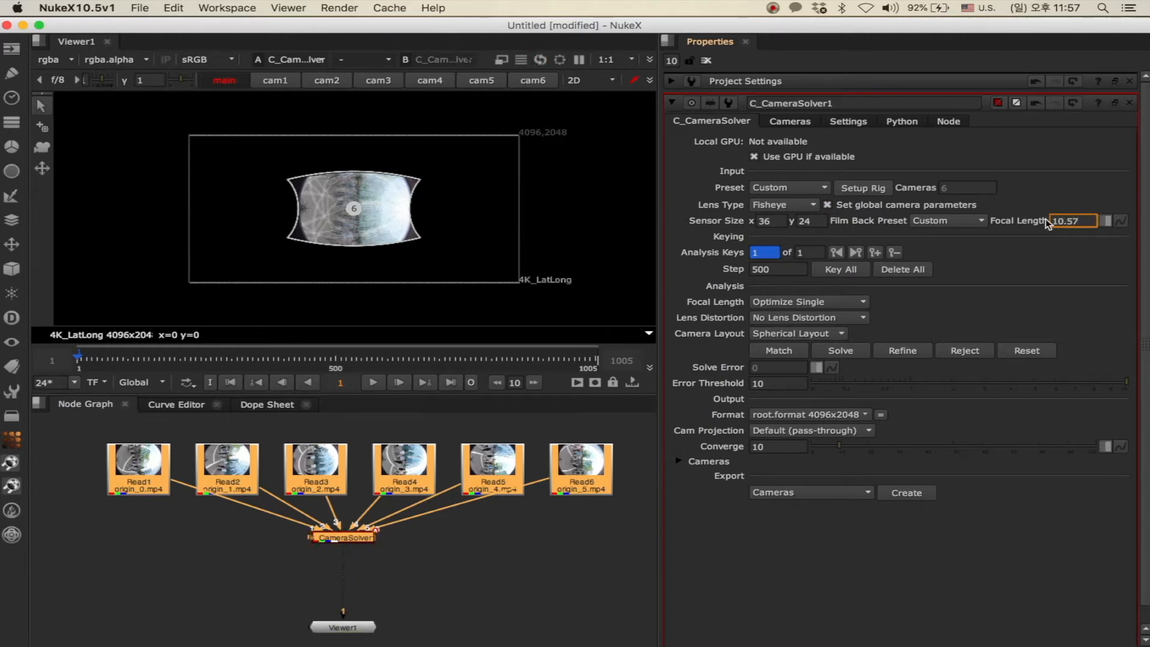
{"action": "key", "text": "Return"}
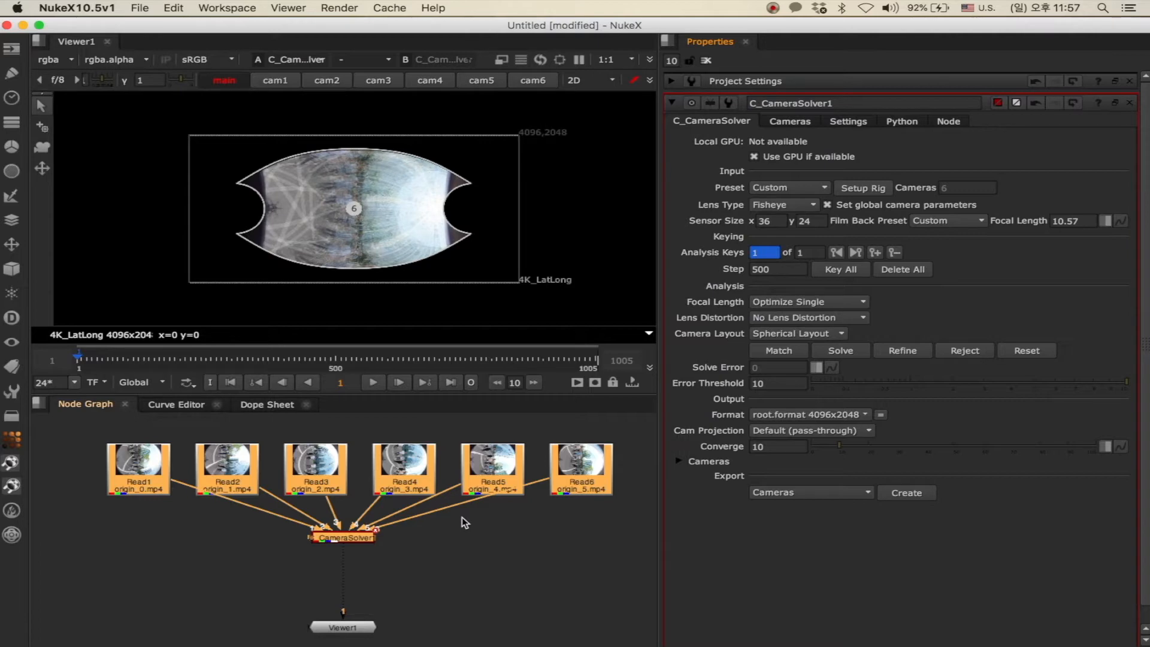
Set the camera solver's lens distortion to Optimize Single and run Match on the six cameras
{"action": "left_click", "coordinate": [774, 316]}
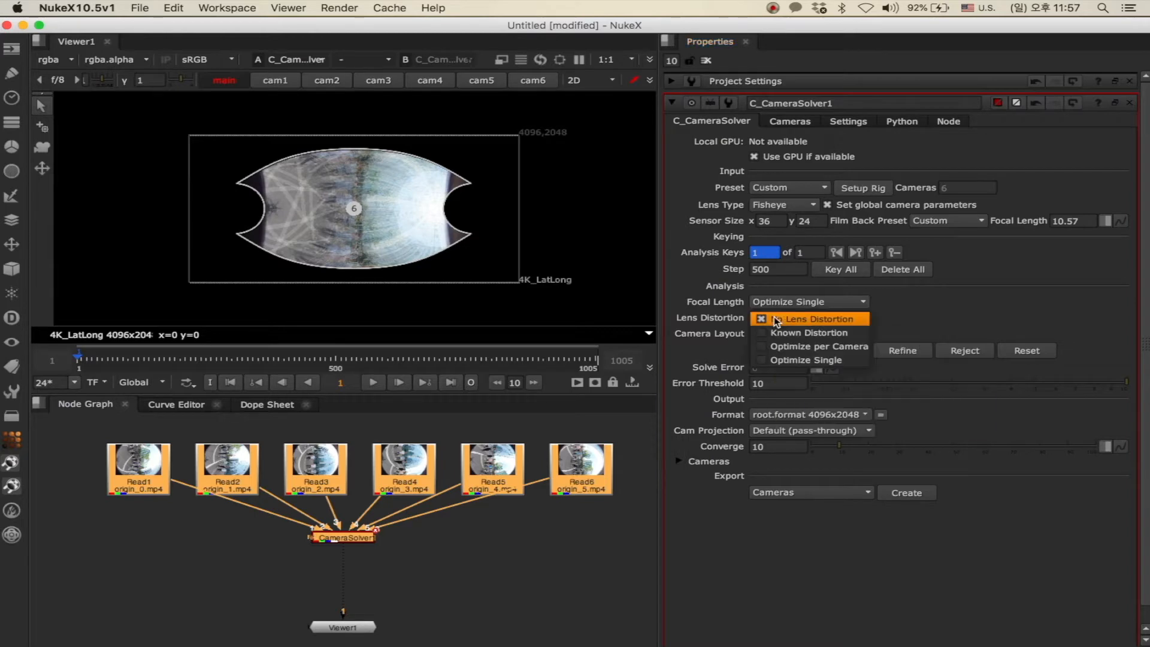
{"action": "left_click", "coordinate": [777, 359]}
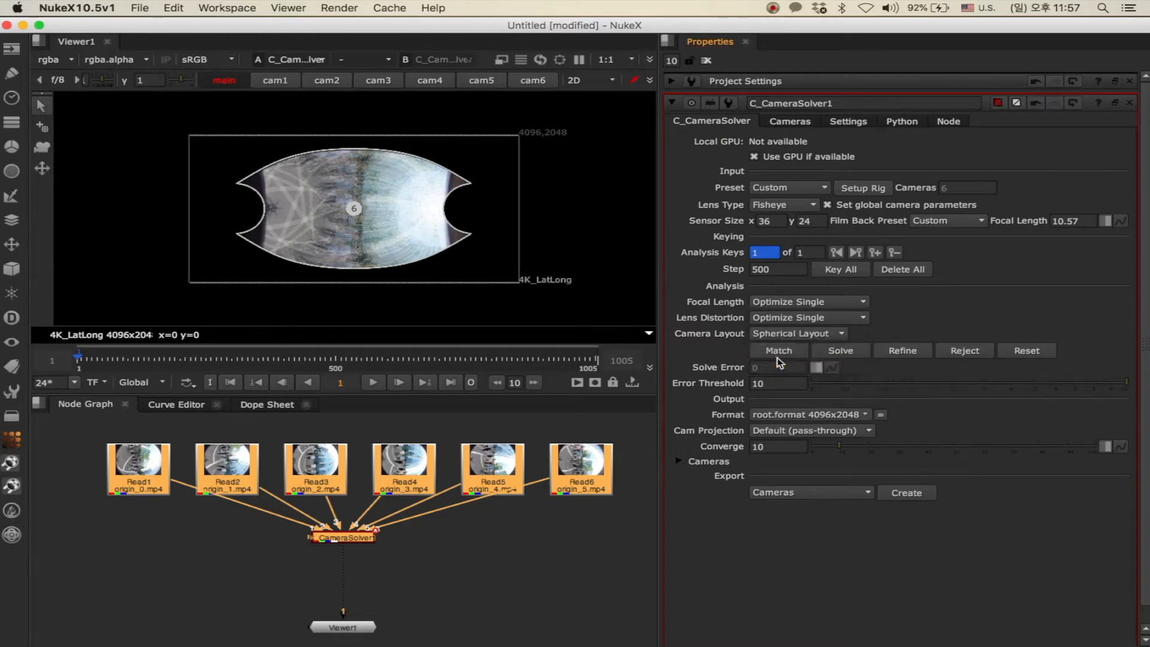
{"action": "left_click", "coordinate": [782, 302]}
{"action": "left_click", "coordinate": [781, 303]}
{"action": "left_click", "coordinate": [785, 332]}
{"action": "left_click", "coordinate": [785, 332]}
{"action": "left_click", "coordinate": [780, 349]}
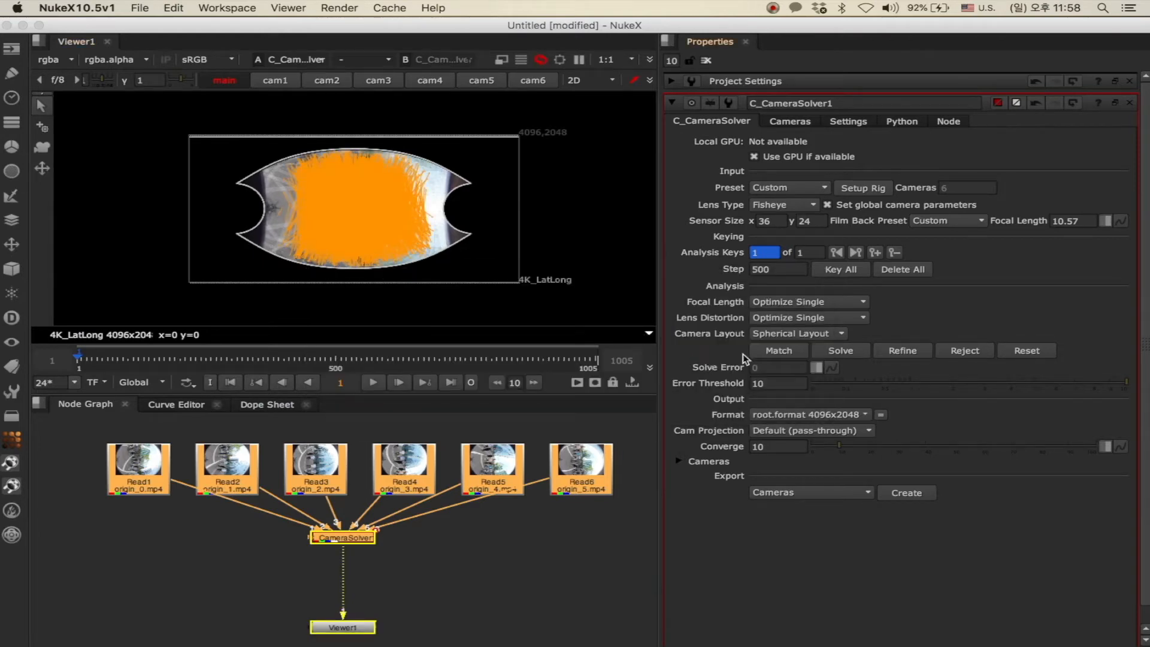
Solve the six-camera rig from the matched features in the camera solver
{"action": "left_click", "coordinate": [832, 351]}
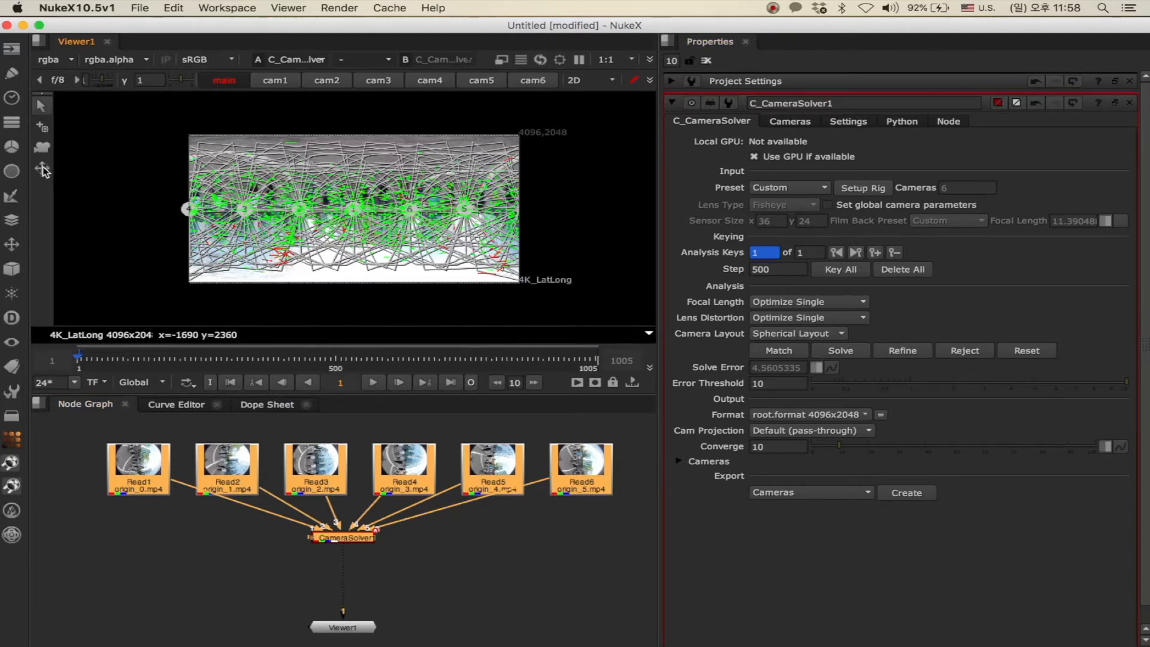
{"action": "left_click", "coordinate": [42, 128]}
{"action": "left_click", "coordinate": [40, 107]}
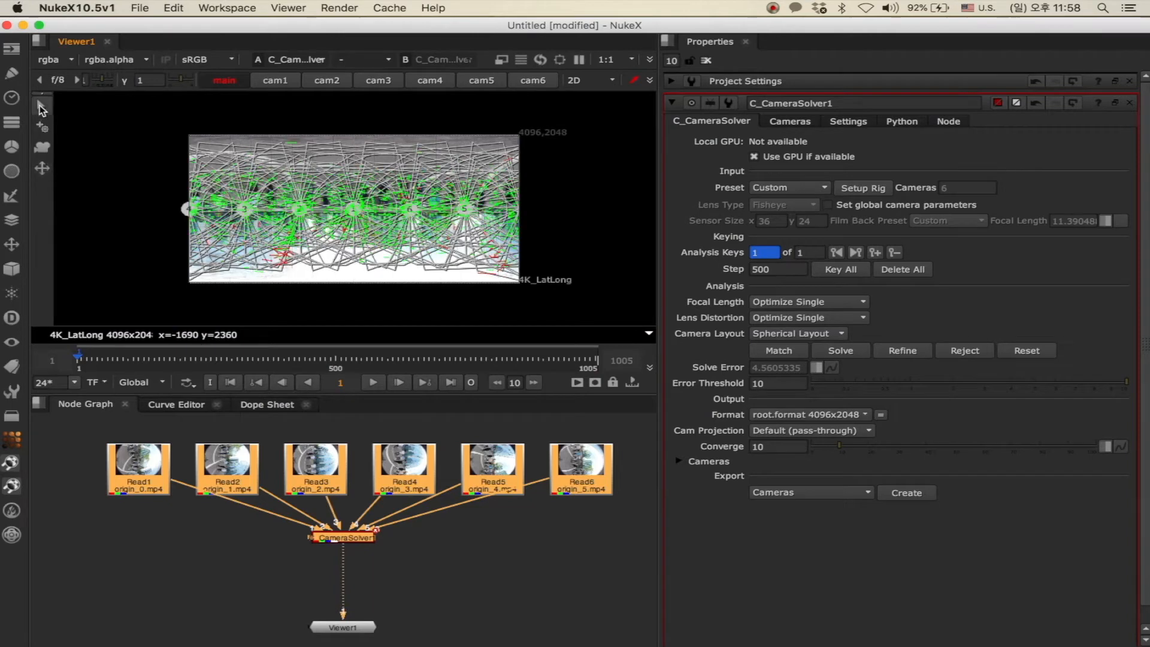
Flip the solved LatLong panorama upright using the viewer's horizon adjustment tool, and hide the overlay
{"action": "left_click", "coordinate": [44, 168]}
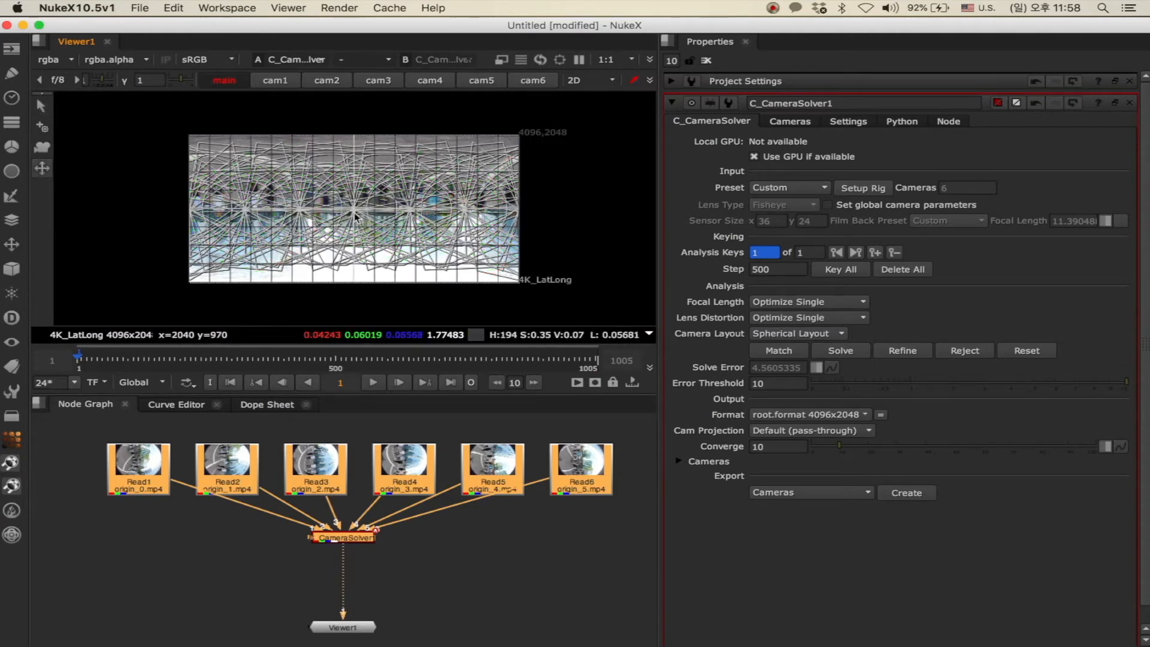
{"action": "key", "text": "o"}
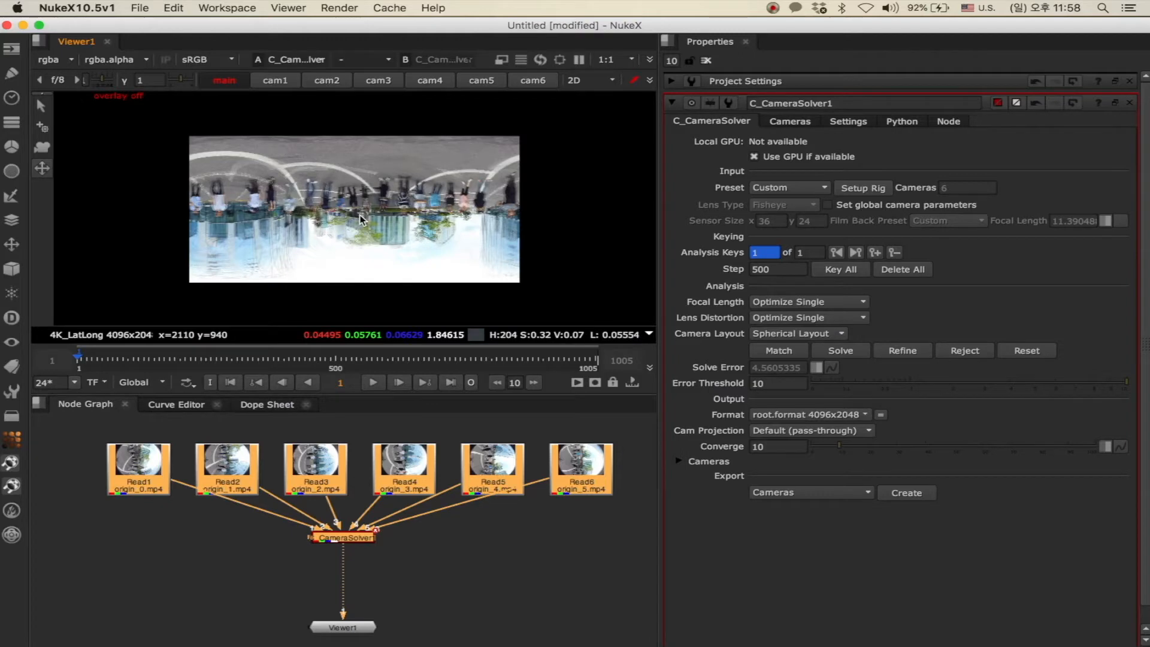
{"action": "key", "text": "o"}
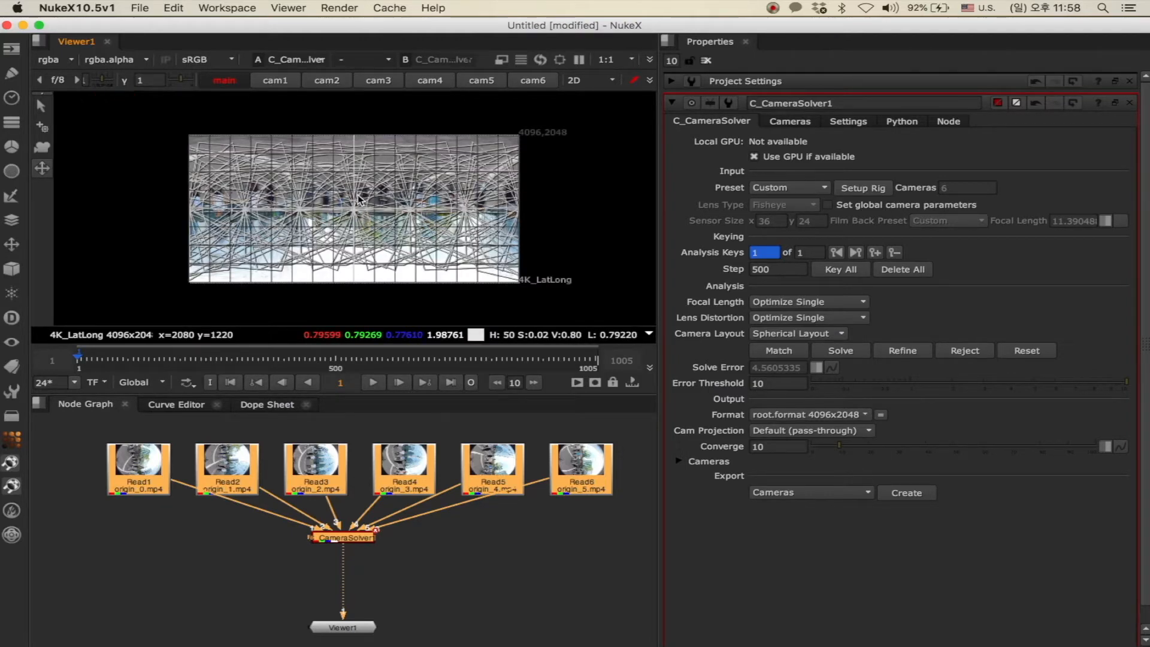
{"action": "left_click_drag", "start_coordinate": [356, 190], "coordinate": [362, 223]}
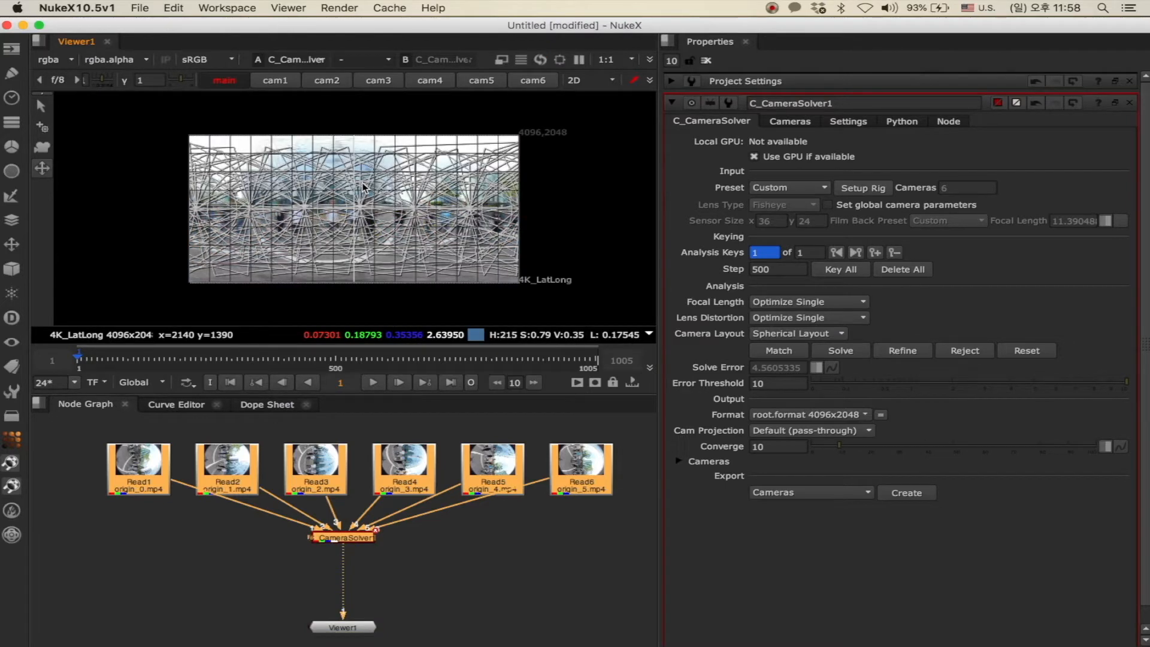
{"action": "key", "text": "o"}
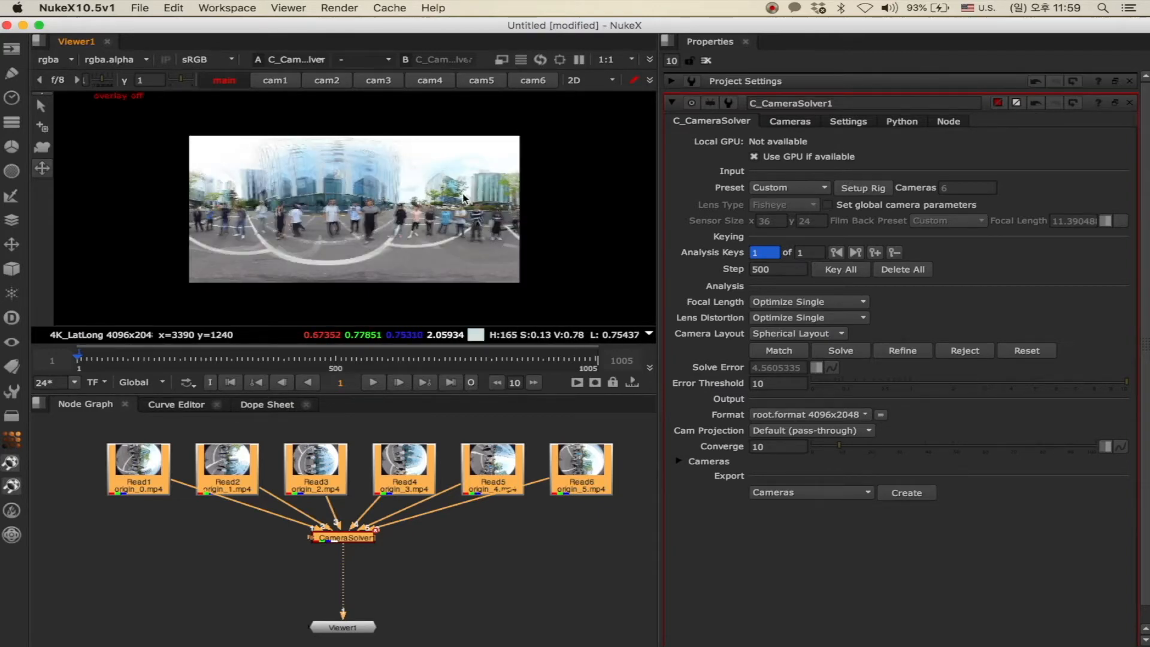
Set the camera solver's transform Z rotation to -180
{"action": "left_click", "coordinate": [846, 122]}
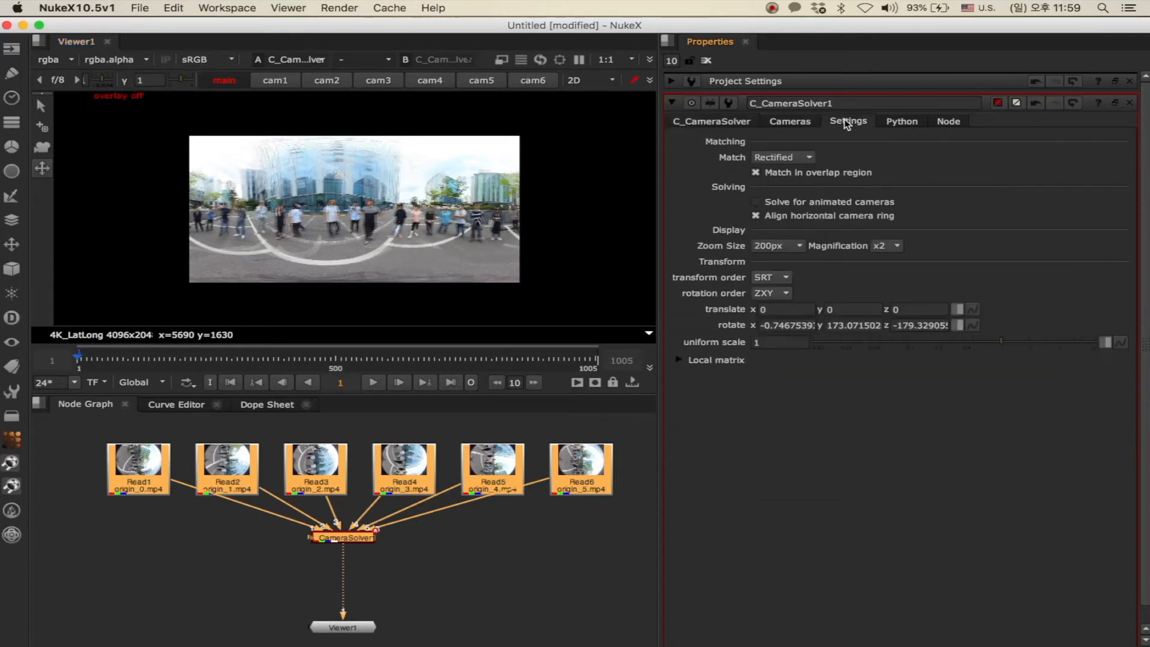
{"action": "left_click", "coordinate": [902, 326]}
{"action": "left_click_drag", "start_coordinate": [901, 326], "coordinate": [971, 326]}
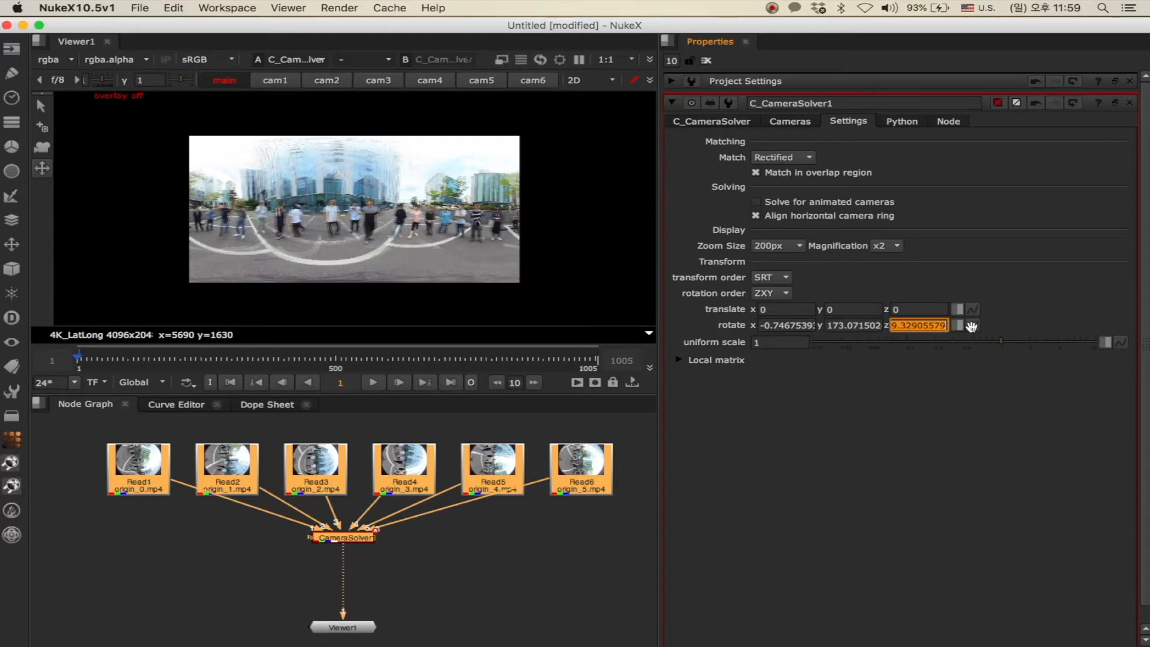
{"action": "type", "text": "-180"}
{"action": "key", "text": "Return"}
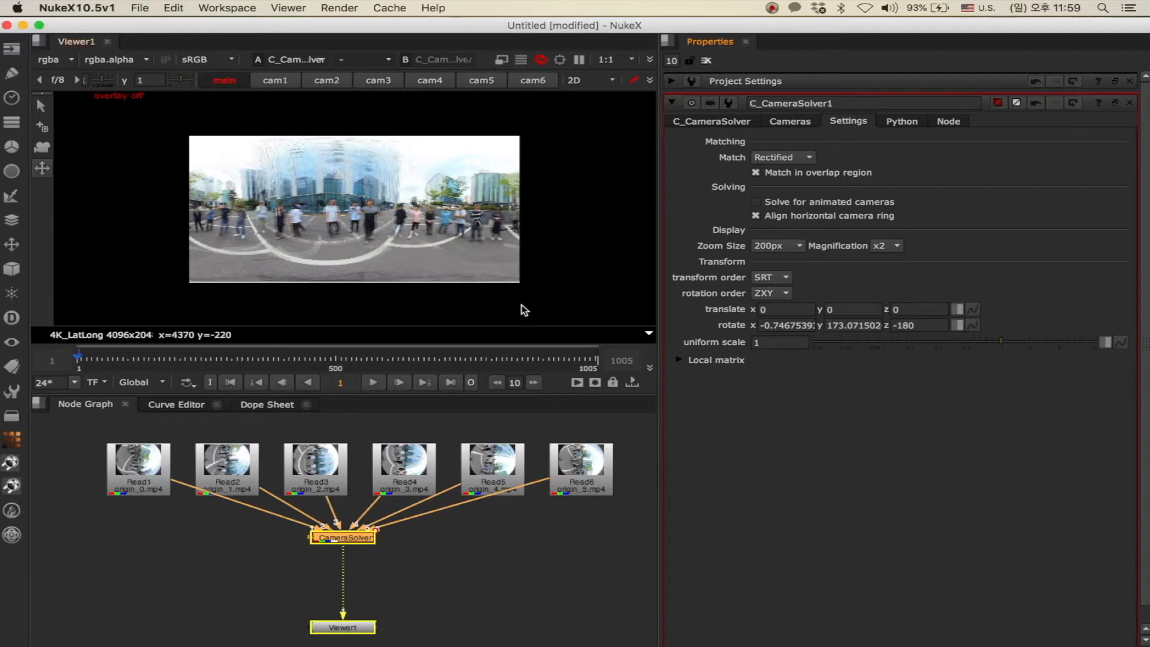
Turn the panorama sideways in the viewer to a Y rotation of about -137.7, with the overlay hidden at the end
{"action": "left_click", "coordinate": [361, 539]}
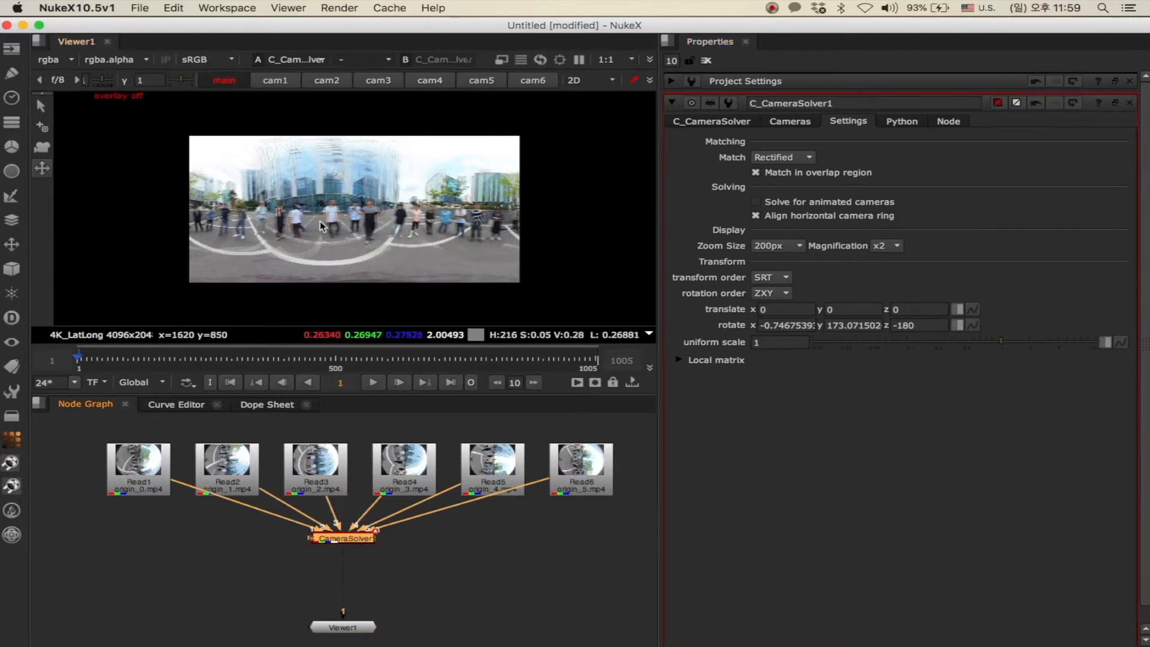
{"action": "key", "text": "q"}
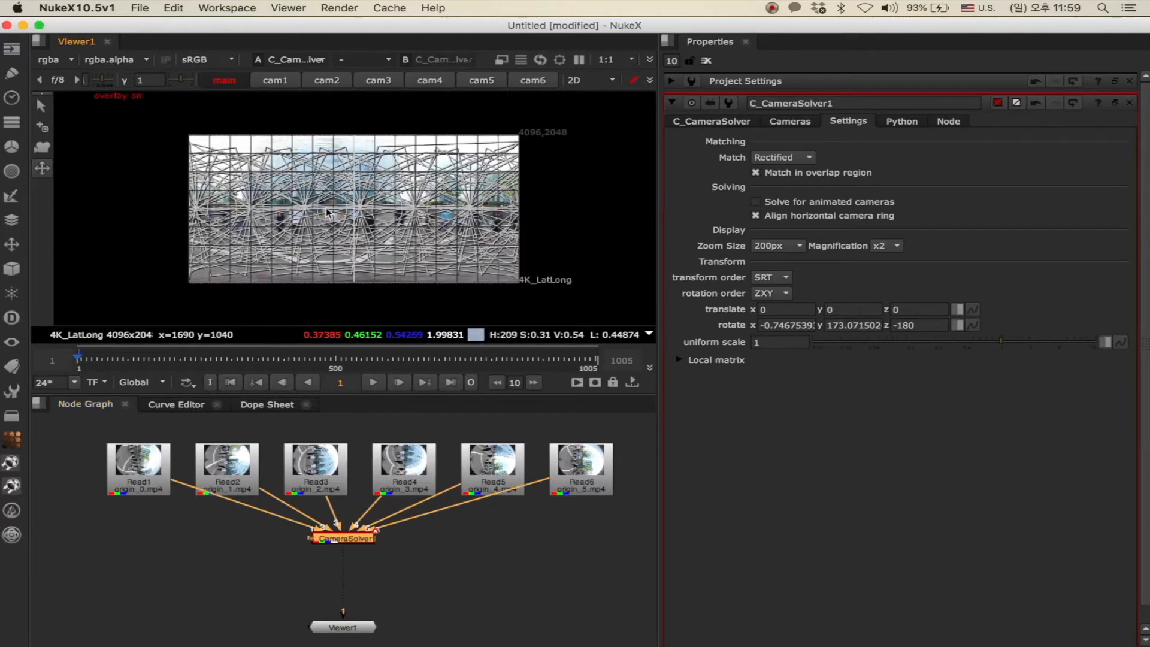
{"action": "key", "text": "q"}
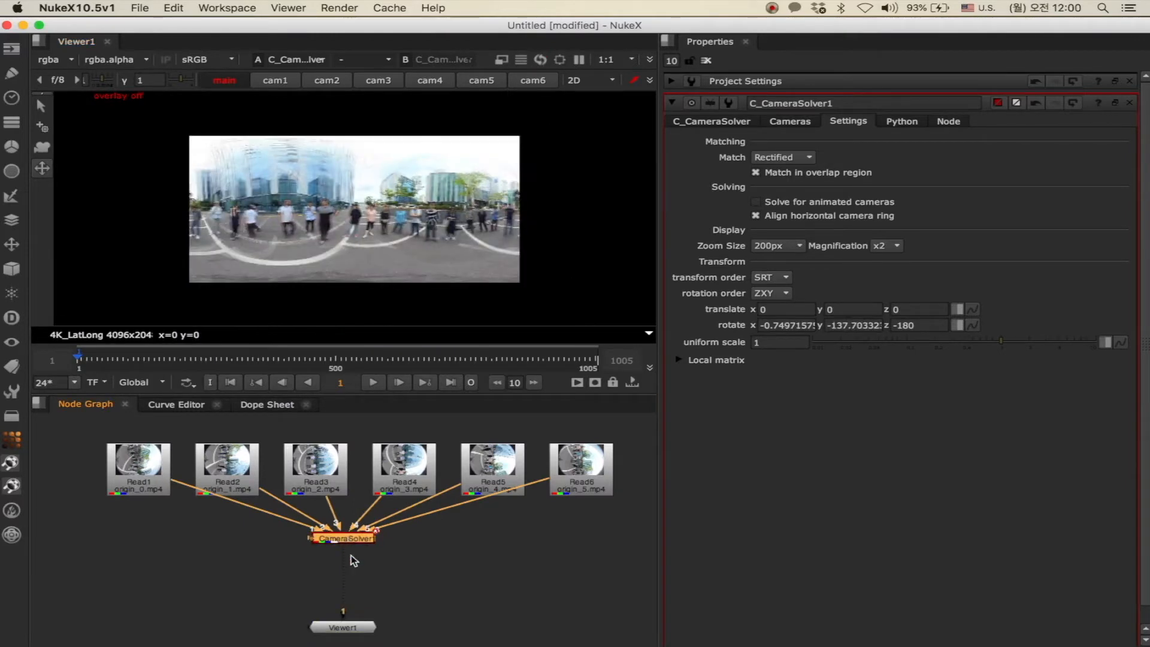
Add a C_ColourMatcher after the camera solver, set Match to Exposure and Colour, run the analysis, and collapse its properties
{"action": "right_click", "coordinate": [351, 558]}
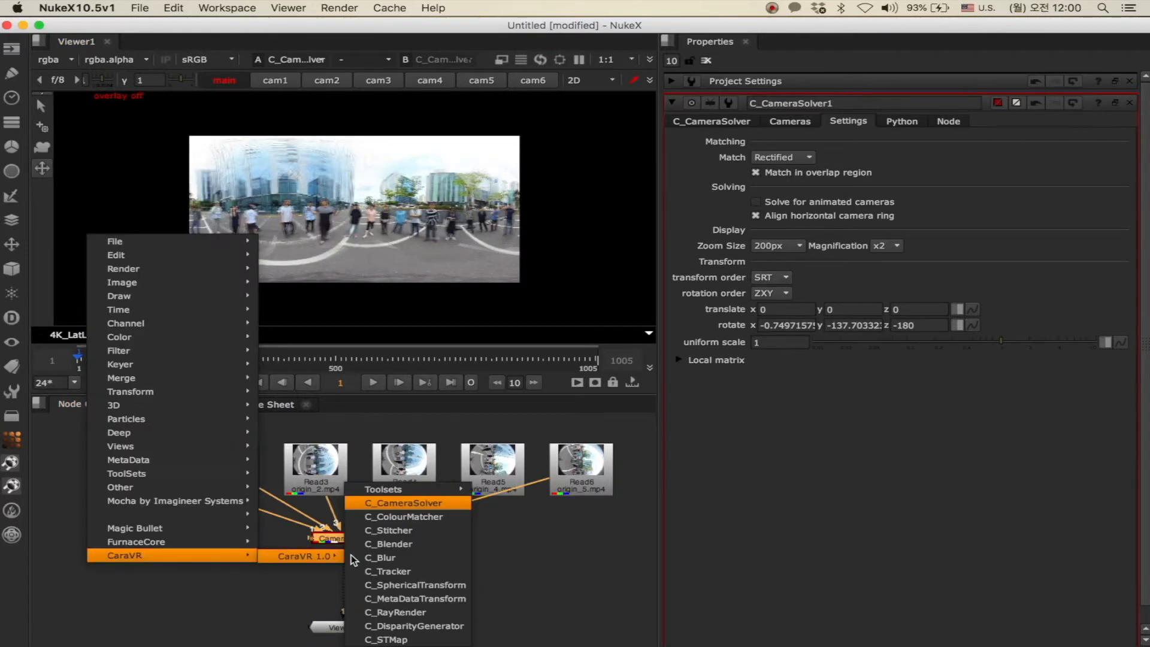
{"action": "left_click", "coordinate": [383, 516]}
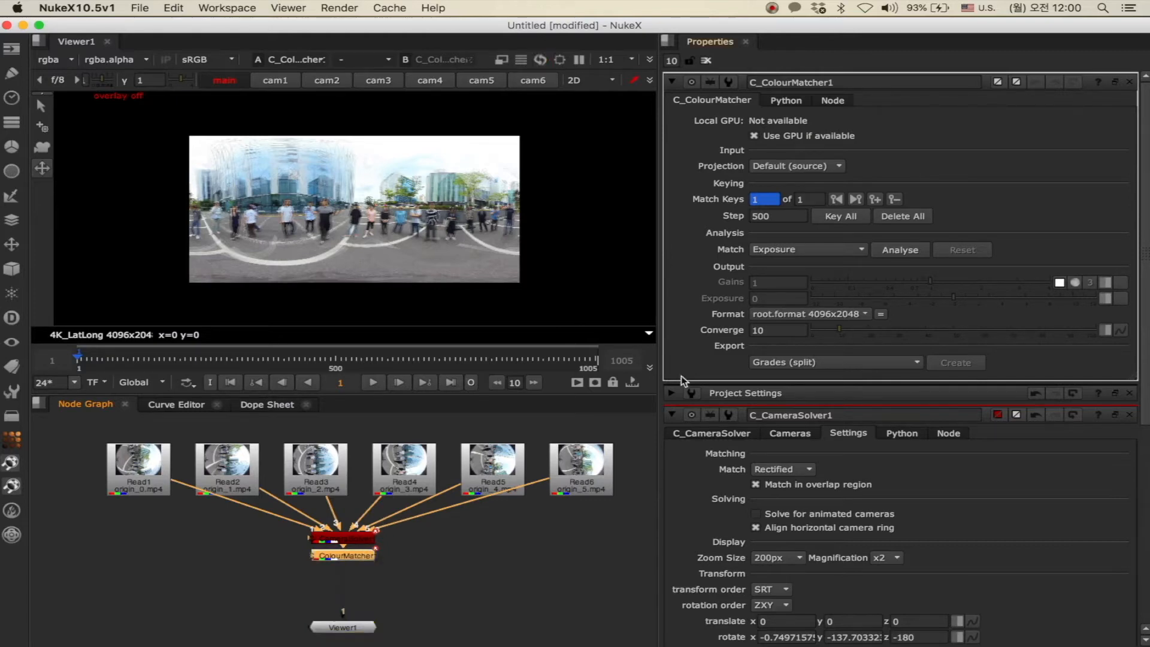
{"action": "left_click", "coordinate": [847, 249]}
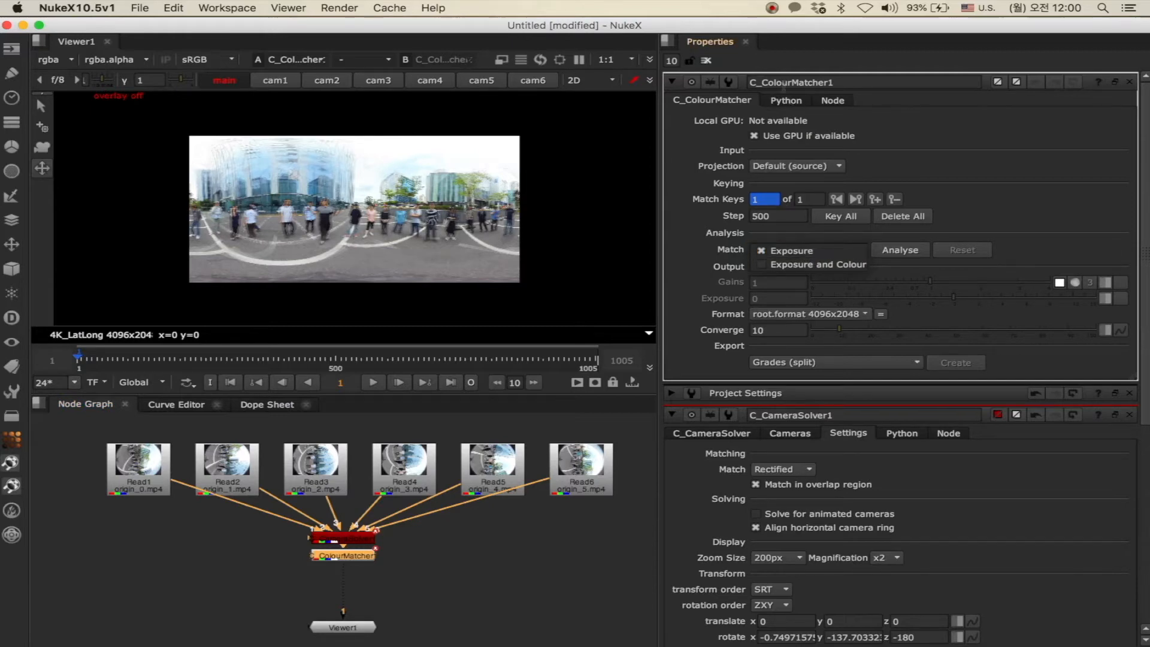
{"action": "left_click", "coordinate": [793, 265]}
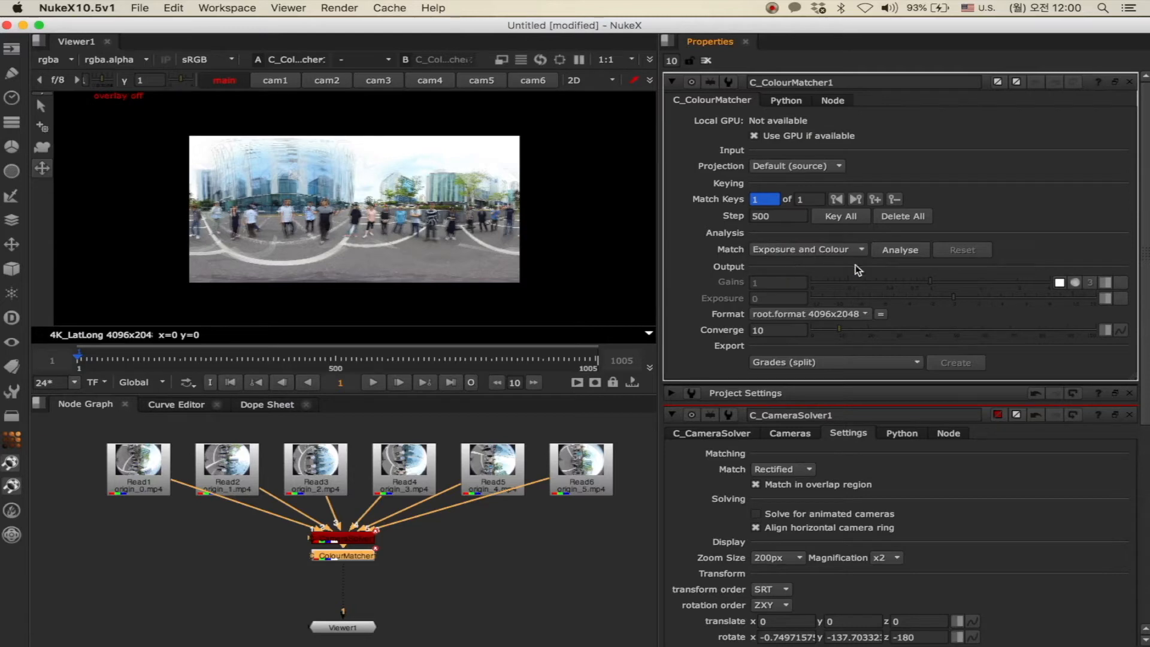
{"action": "left_click", "coordinate": [899, 251]}
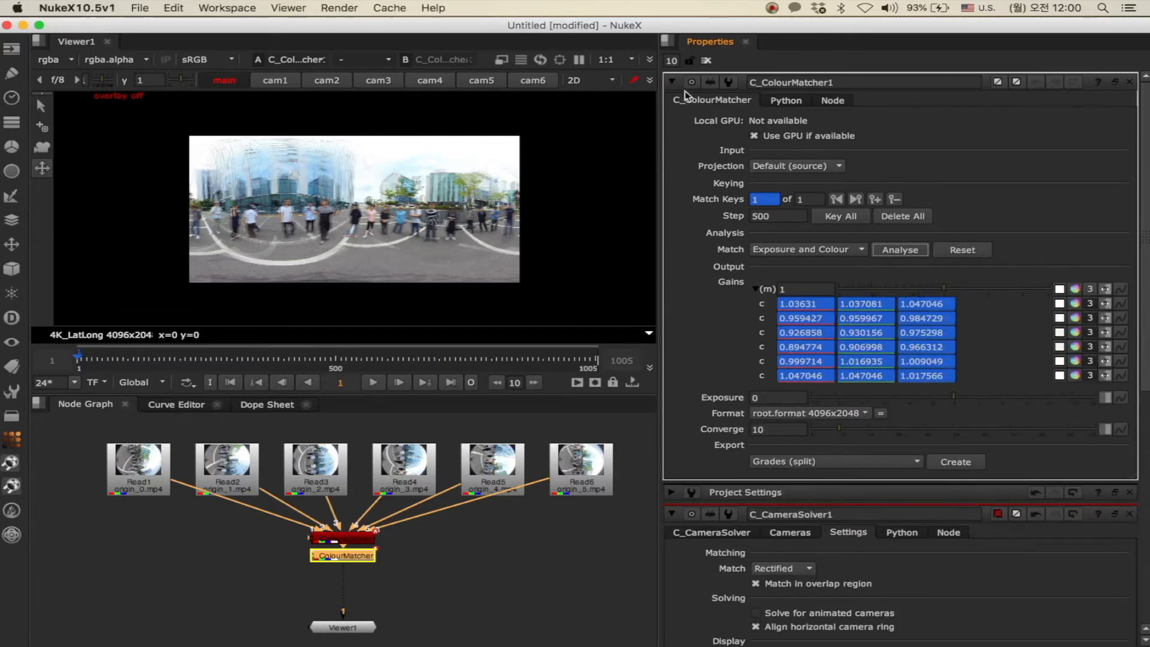
{"action": "left_click", "coordinate": [672, 82]}
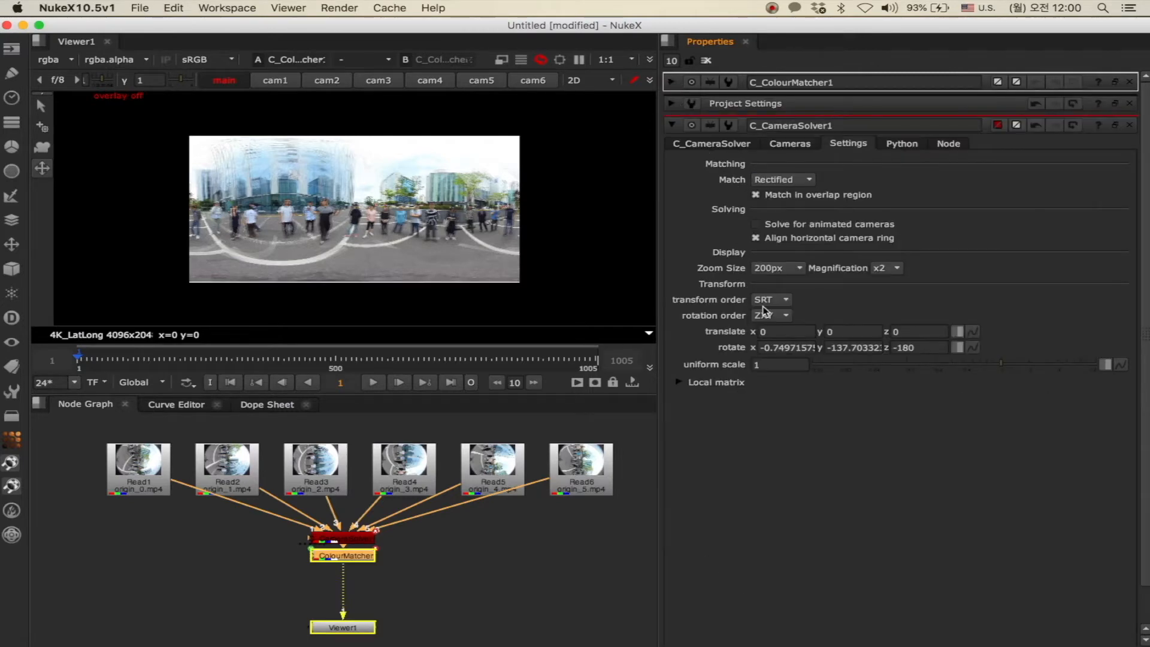
Add a C_Stitcher node after the colour matcher
{"action": "double_click", "coordinate": [673, 123]}
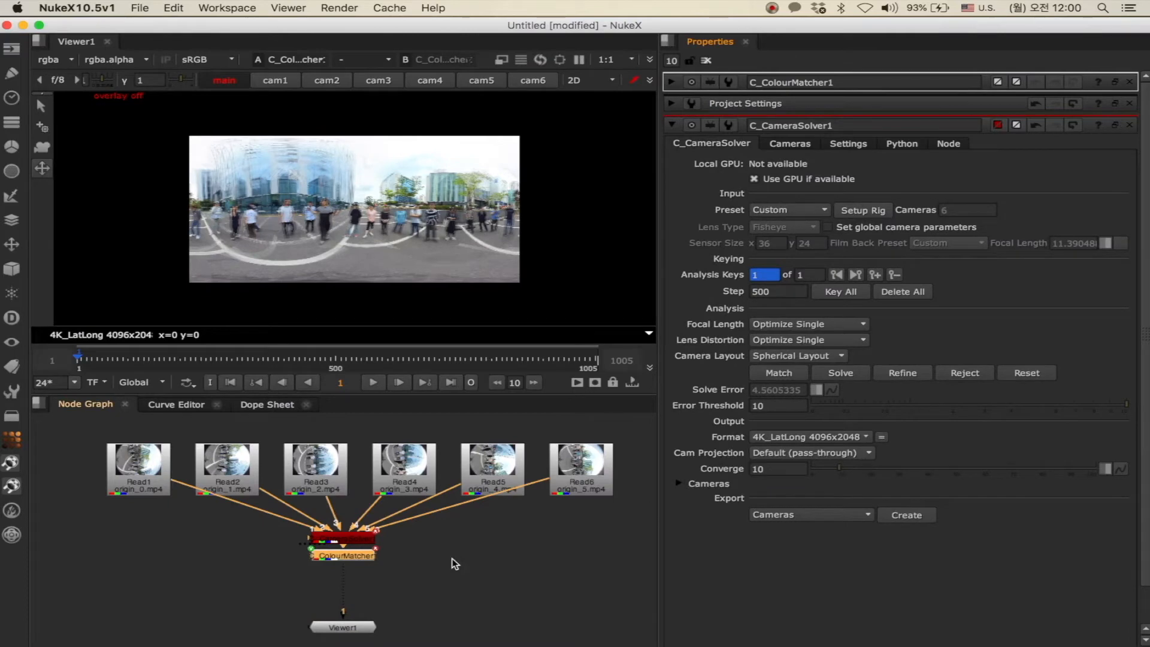
{"action": "right_click", "coordinate": [353, 556]}
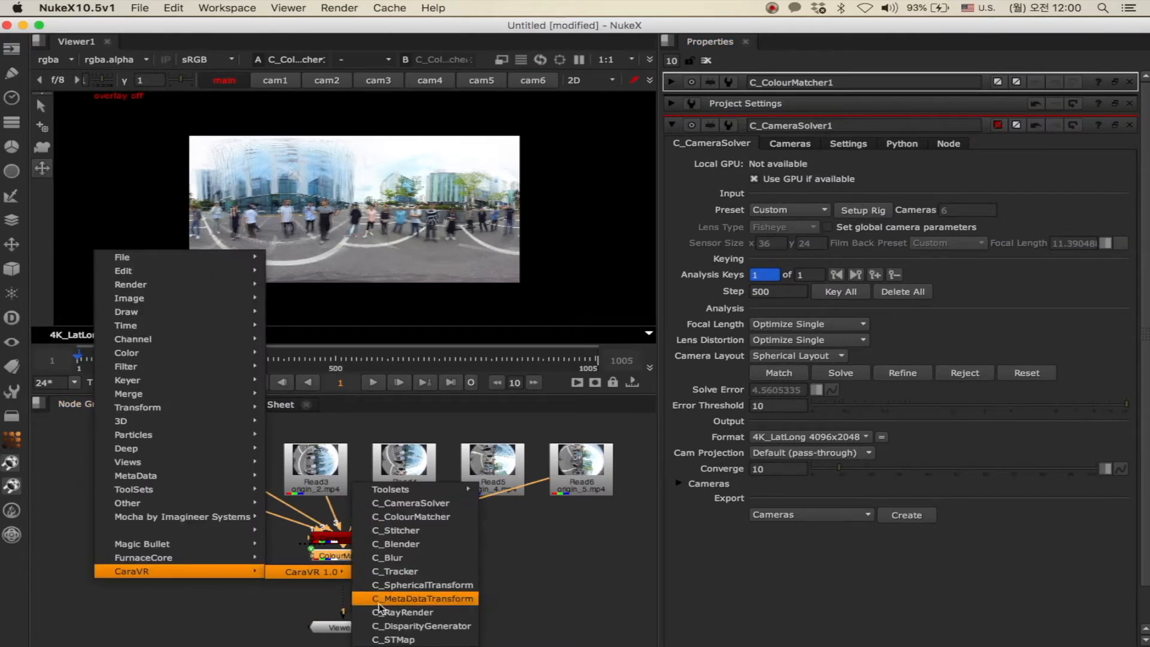
{"action": "left_click", "coordinate": [402, 531]}
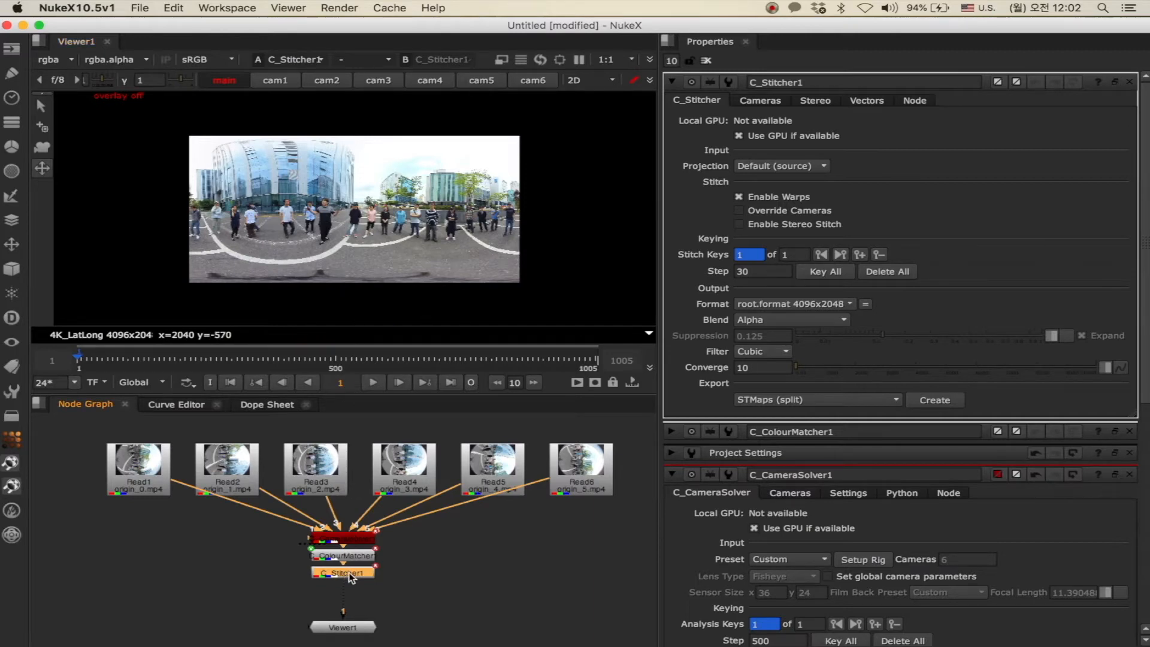
Add a Write node after the stitcher and restrict its output views to main using the CaraVR view preset
{"action": "key", "text": "w"}
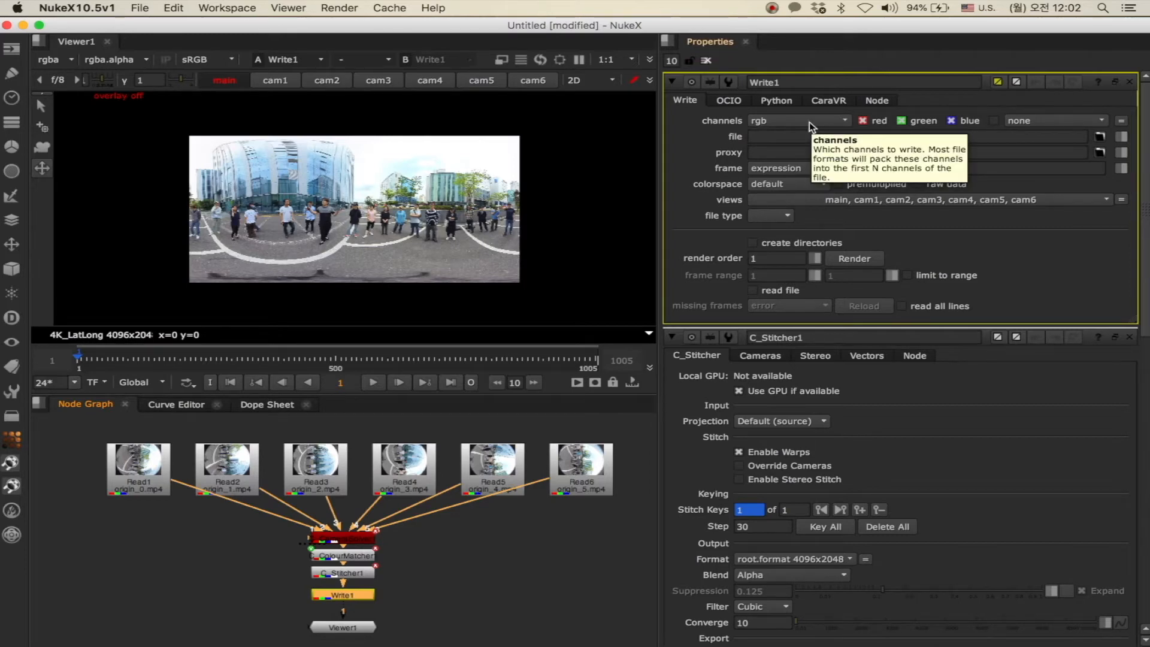
{"action": "left_click", "coordinate": [734, 102]}
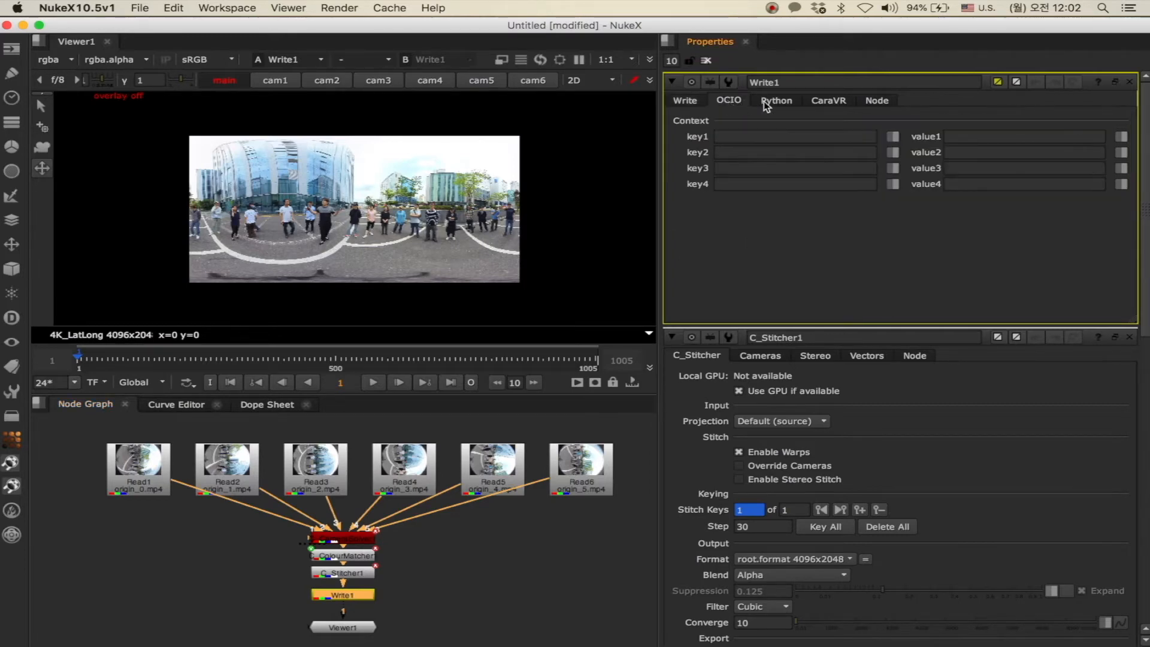
{"action": "left_click", "coordinate": [778, 102]}
{"action": "left_click", "coordinate": [828, 102]}
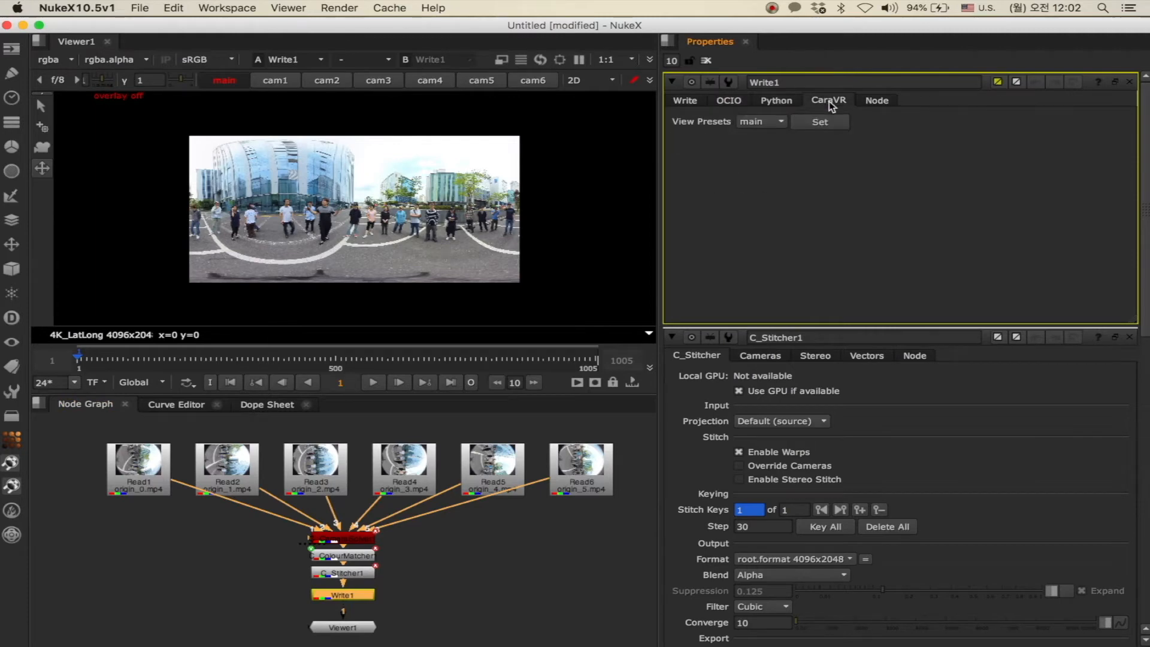
{"action": "left_click", "coordinate": [781, 124]}
{"action": "left_click", "coordinate": [770, 126]}
{"action": "left_click", "coordinate": [818, 122]}
{"action": "left_click", "coordinate": [694, 103]}
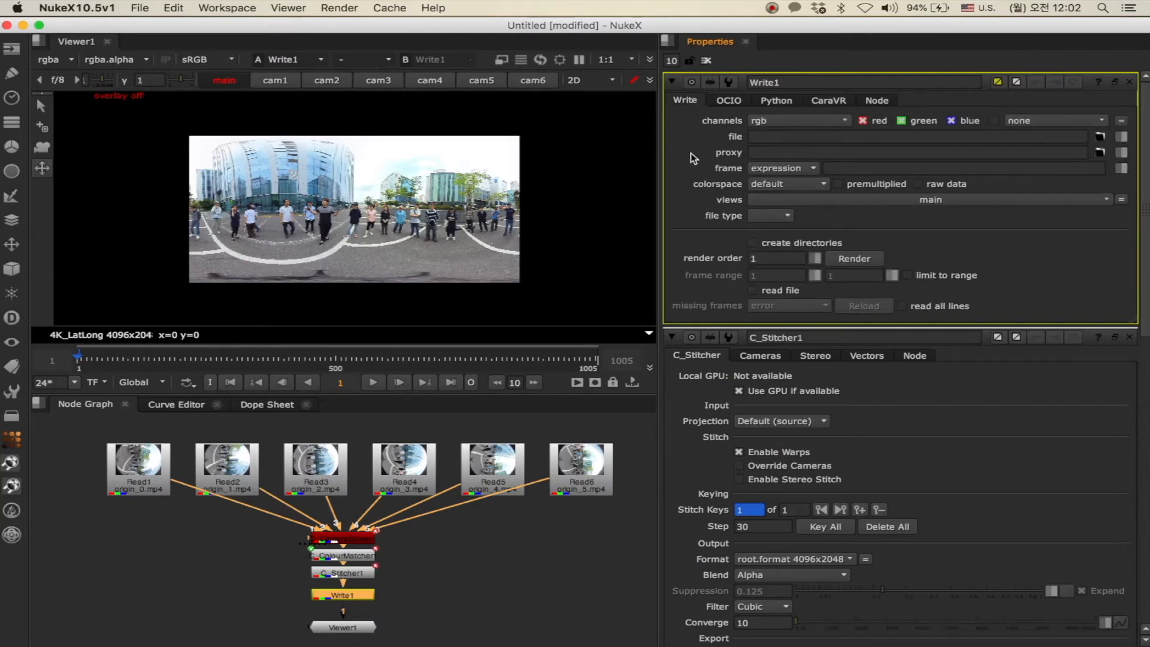
Set the Write node's output file to "cara vr1" on the LaCie ThunderbolT volume
{"action": "left_click", "coordinate": [764, 138]}
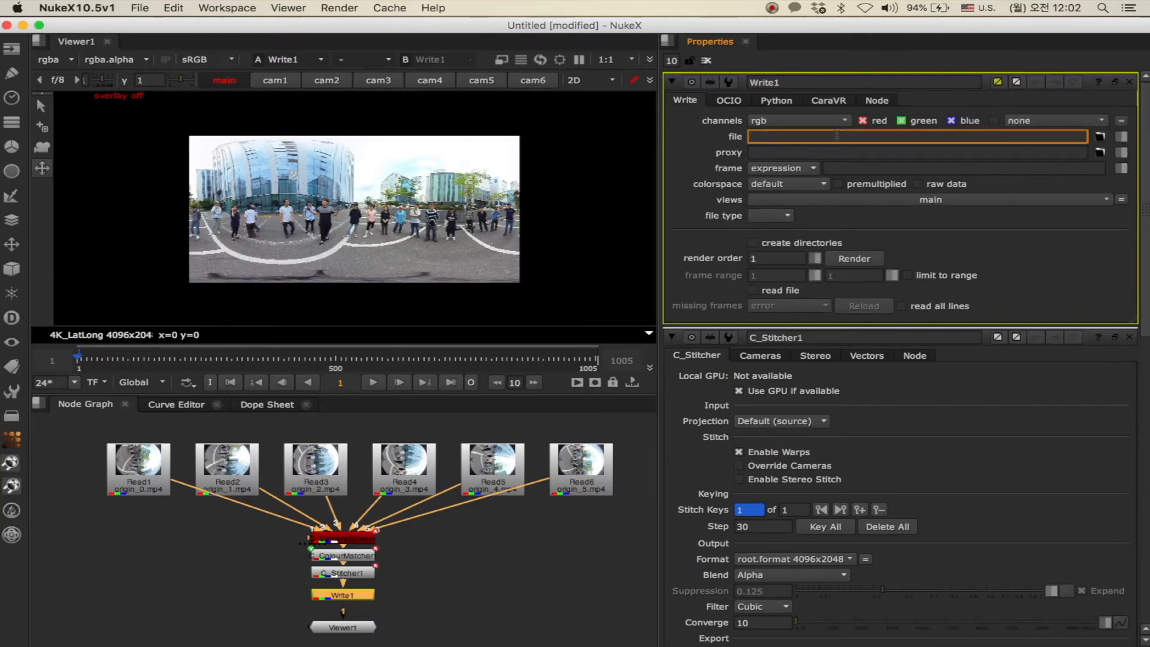
{"action": "left_click", "coordinate": [1099, 138]}
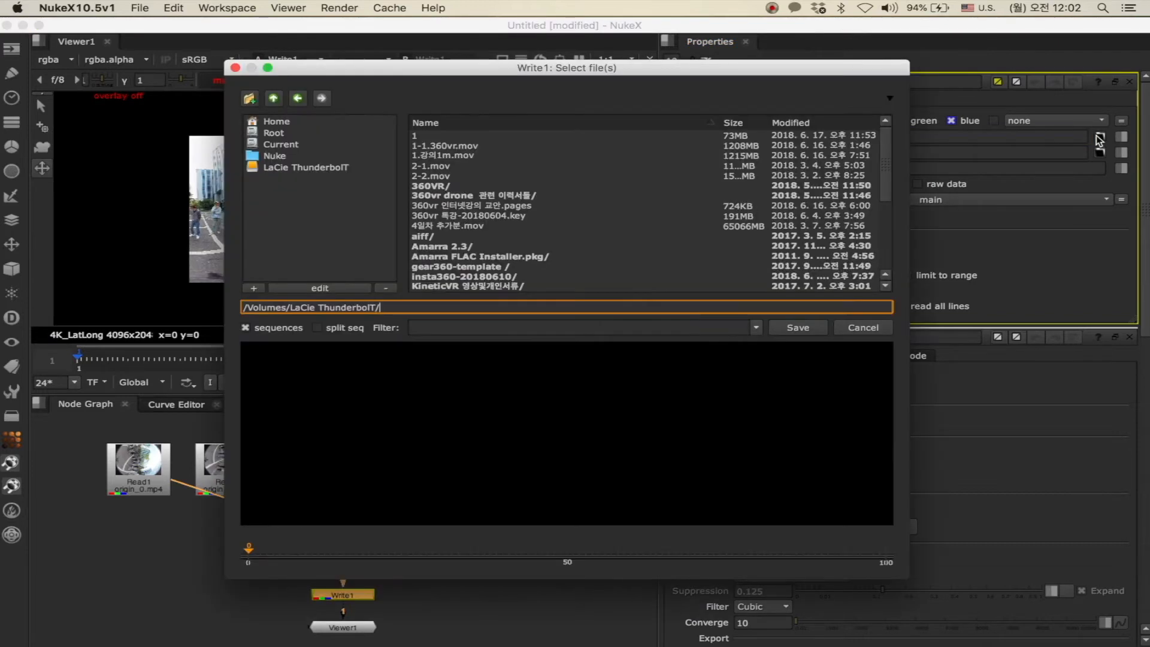
{"action": "left_click", "coordinate": [332, 168]}
{"action": "type", "text": "va"}
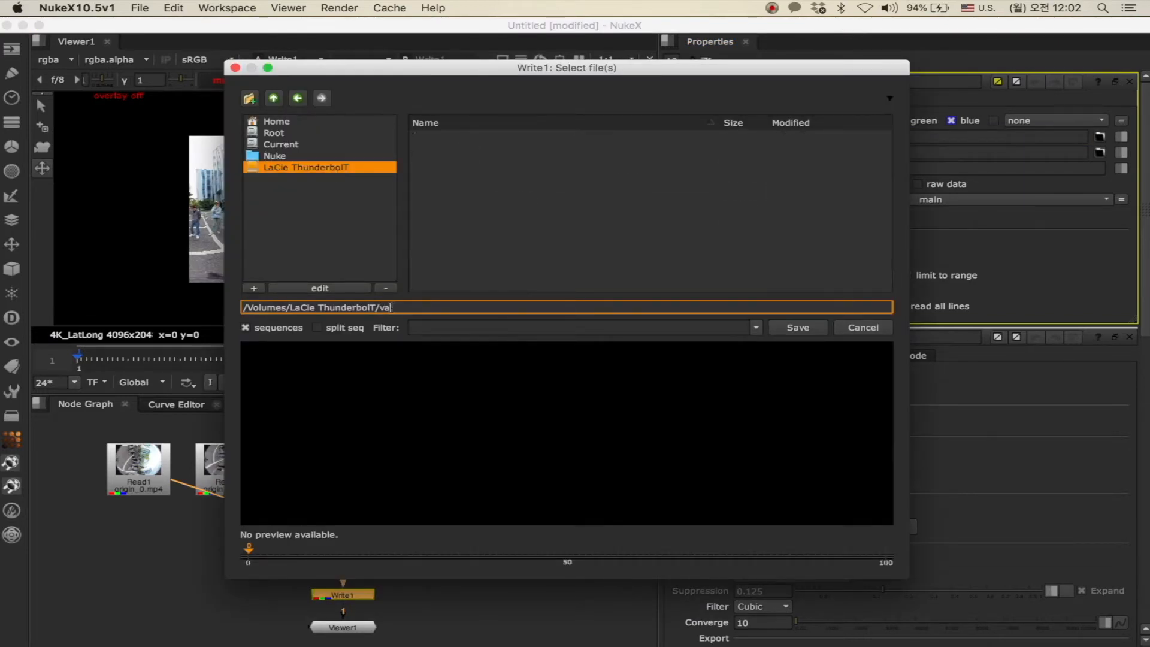
{"action": "key", "text": "BackSpace"}
{"action": "key", "text": "BackSpace"}
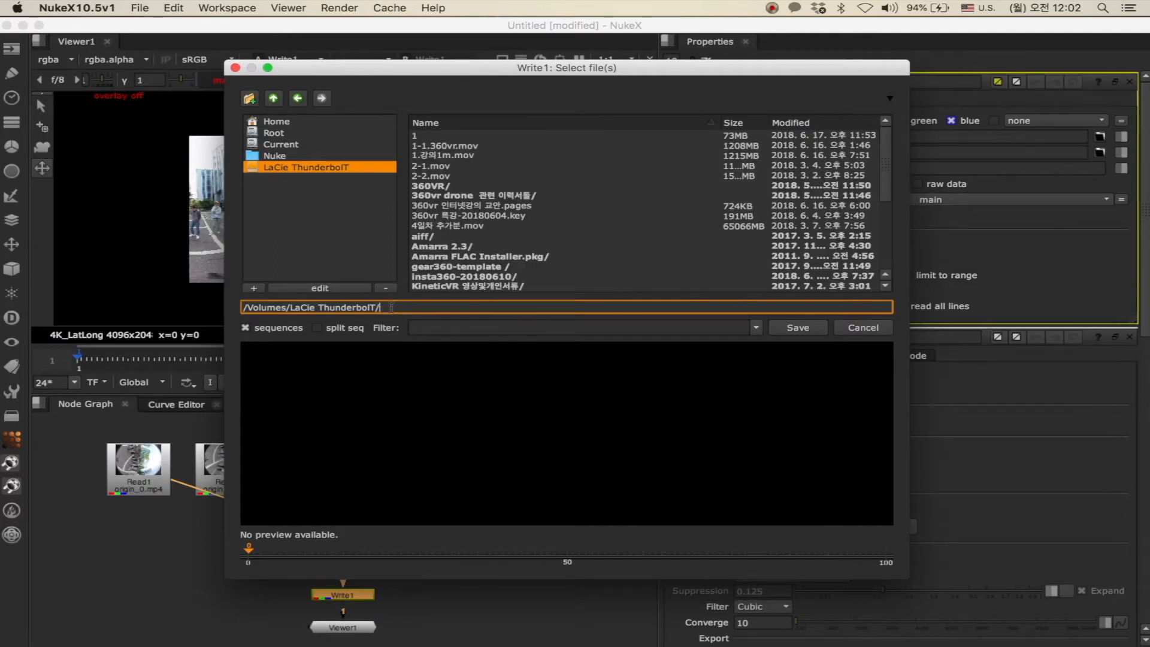
{"action": "type", "text": "cara"}
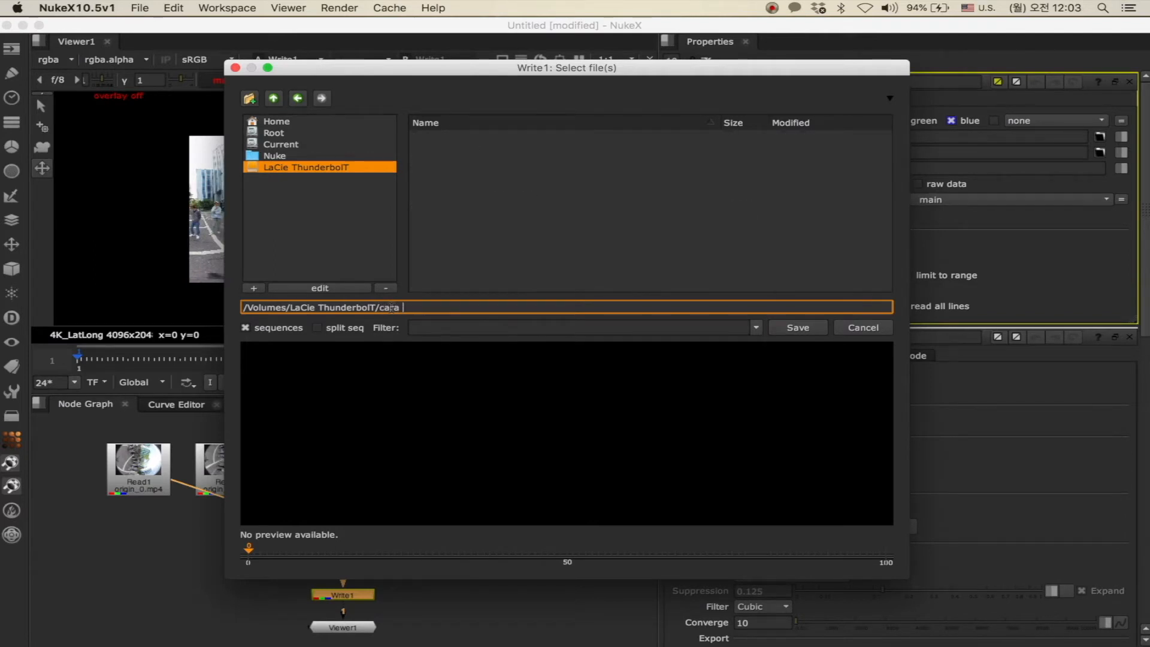
{"action": "type", "text": " vr1"}
{"action": "left_click", "coordinate": [796, 328]}
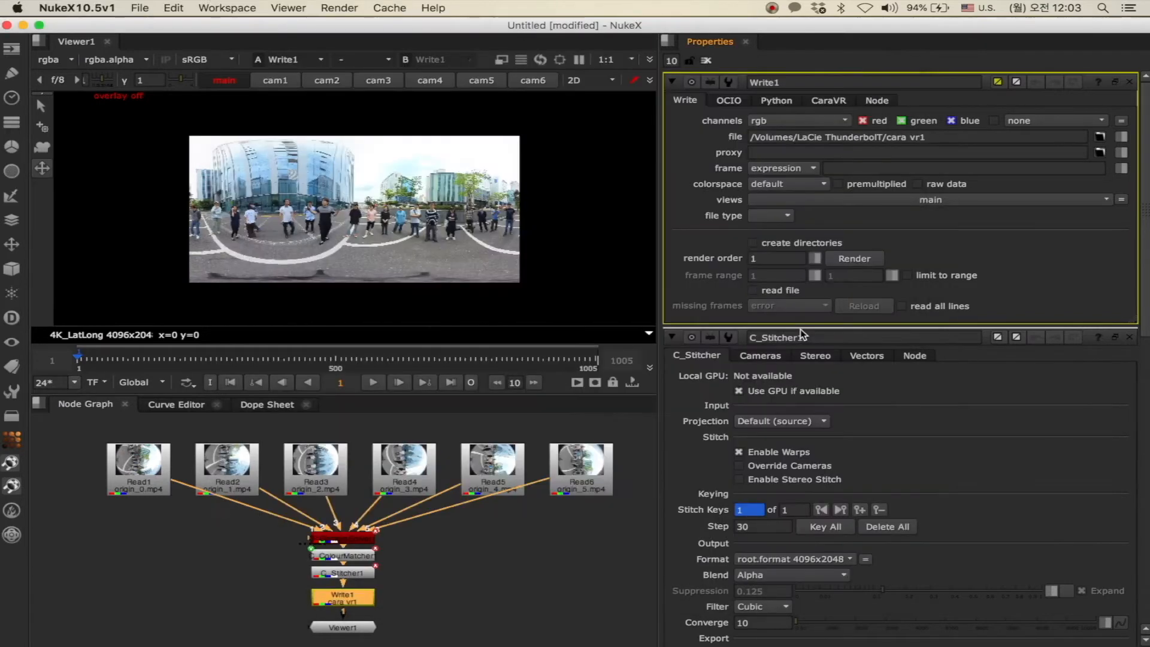
{"action": "left_click", "coordinate": [813, 169]}
{"action": "left_click", "coordinate": [812, 169]}
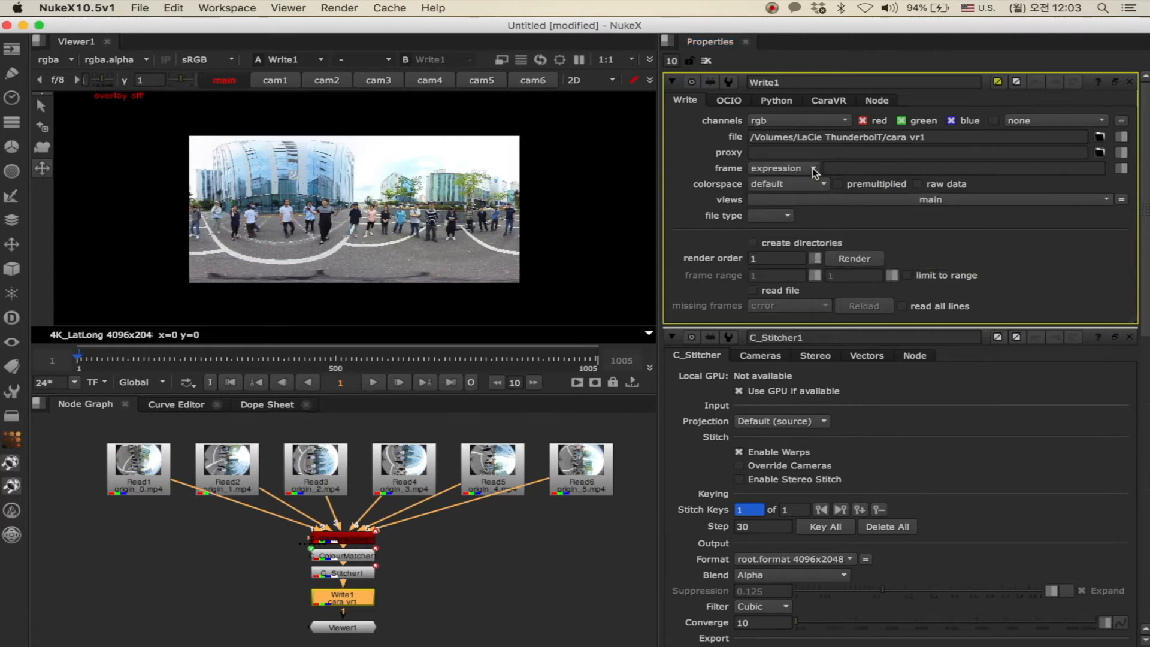
{"action": "left_click", "coordinate": [861, 200]}
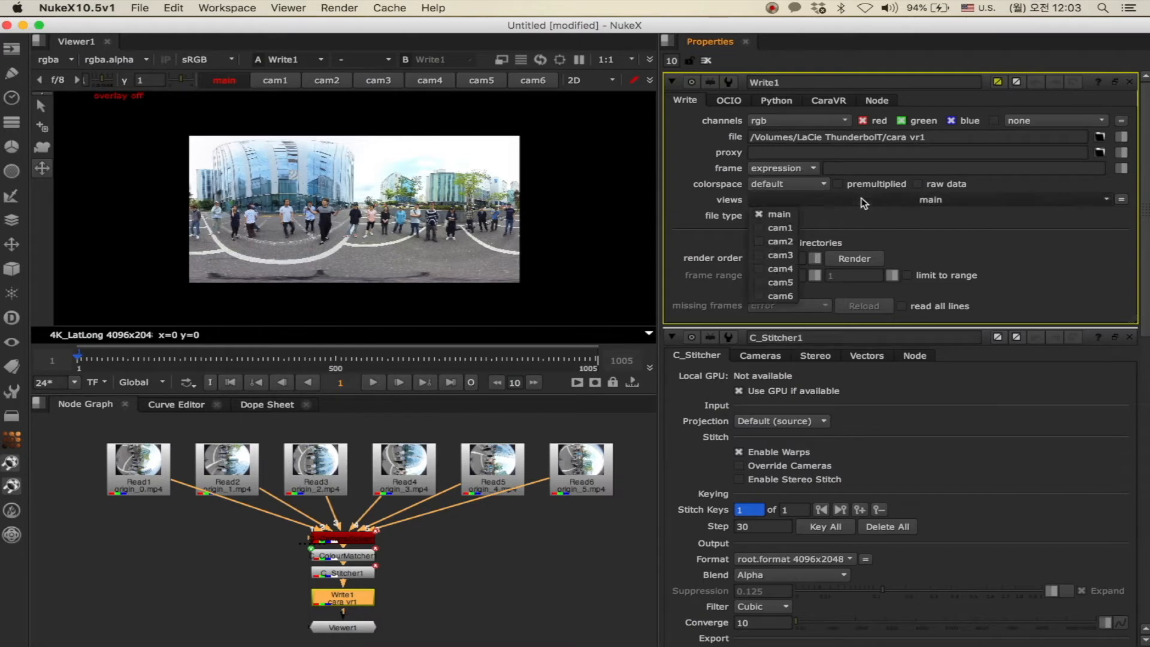
{"action": "left_click", "coordinate": [835, 205]}
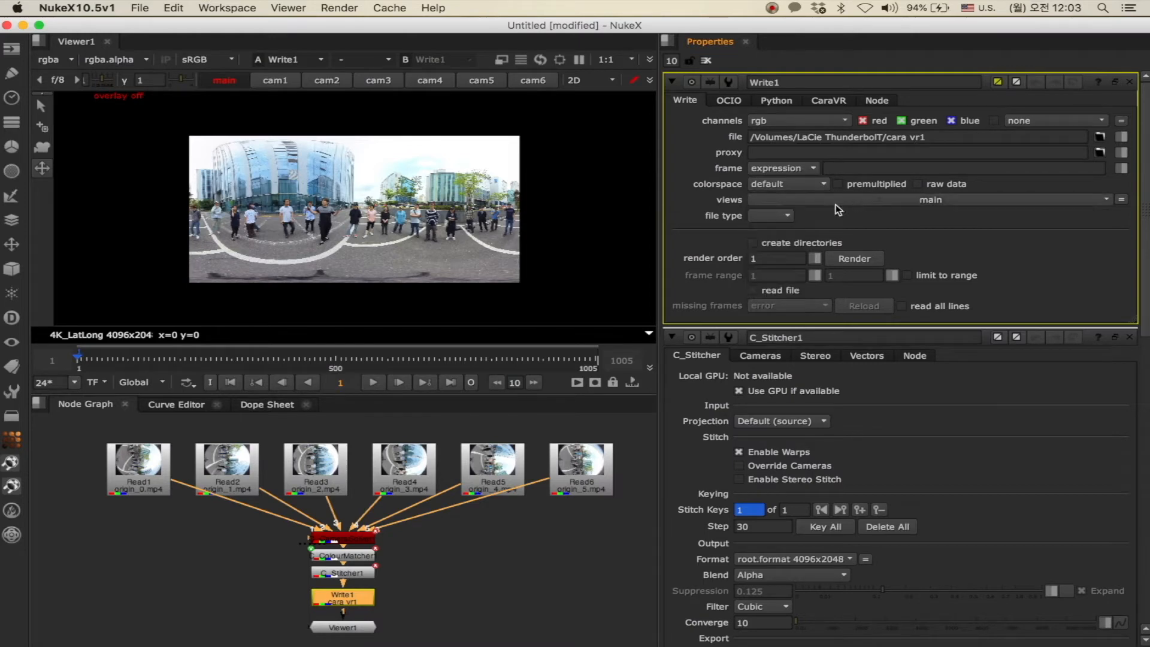
Set the Write node's file type to mov with the H.264 codec
{"action": "left_click", "coordinate": [788, 217]}
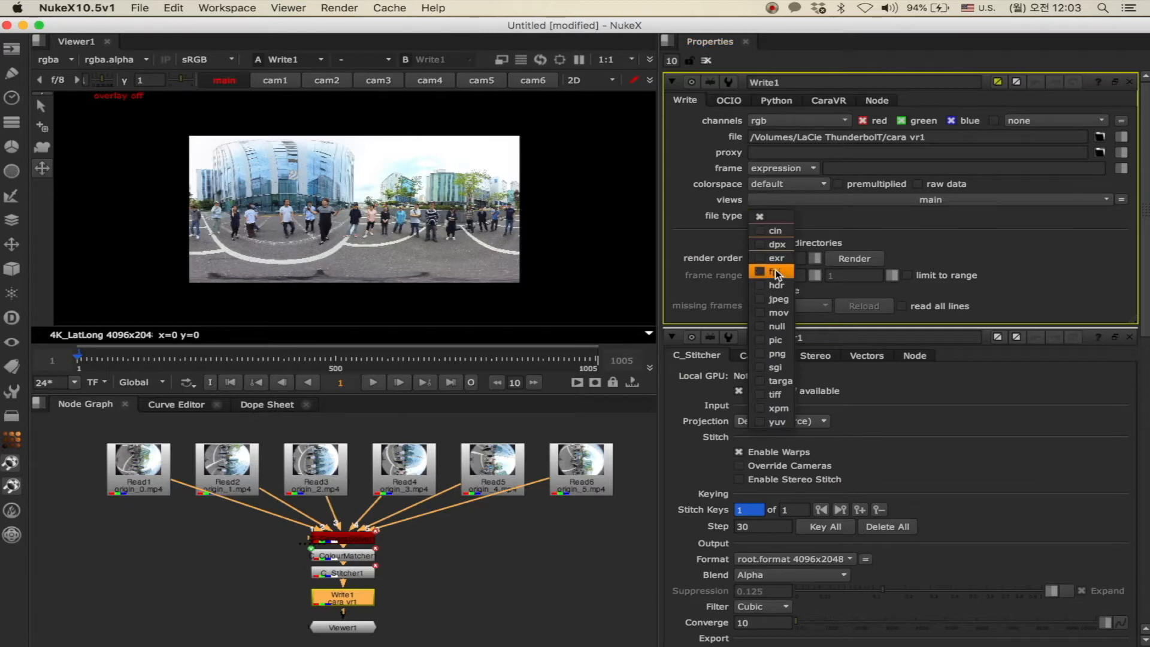
{"action": "left_click", "coordinate": [762, 316]}
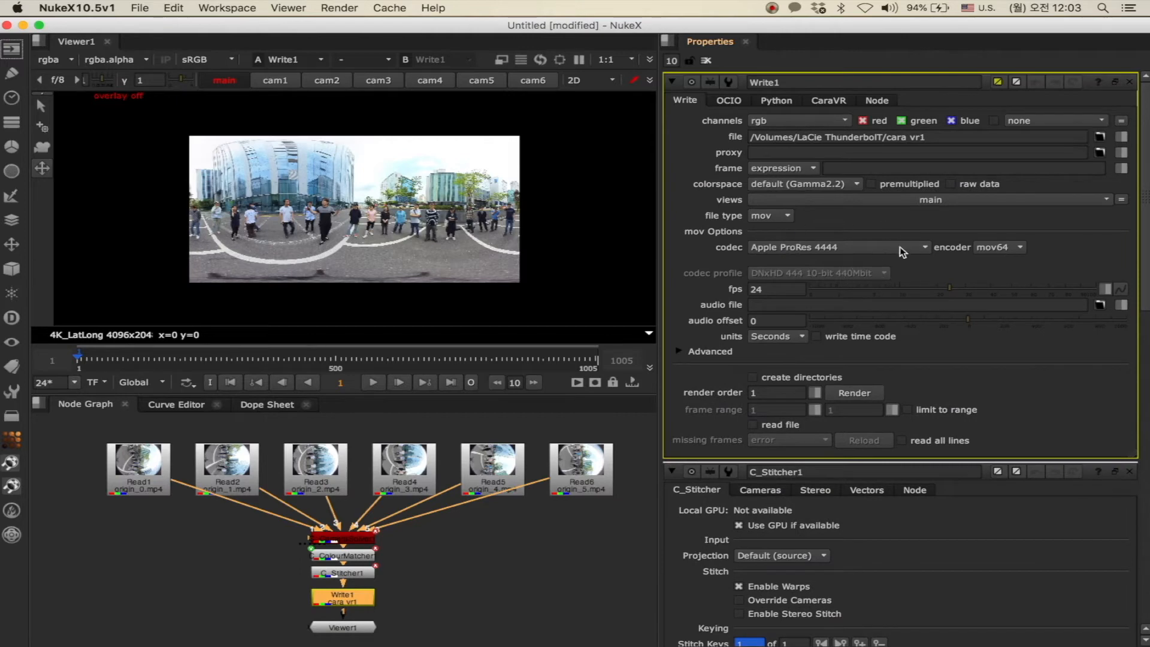
{"action": "left_click", "coordinate": [924, 248]}
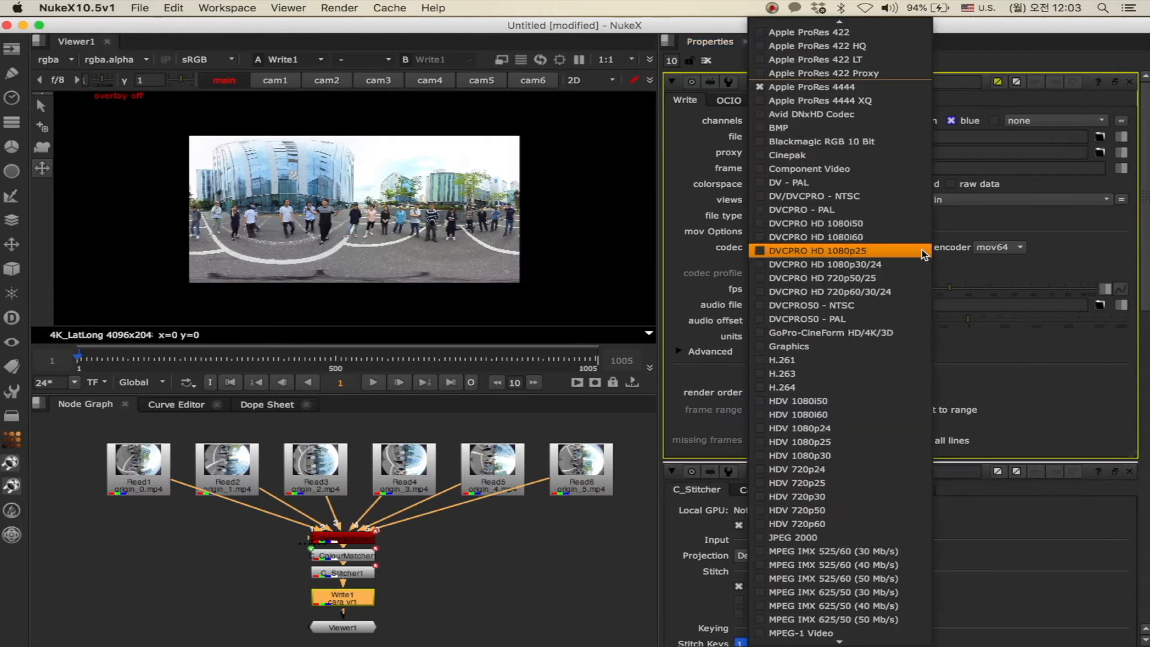
{"action": "left_click", "coordinate": [808, 387]}
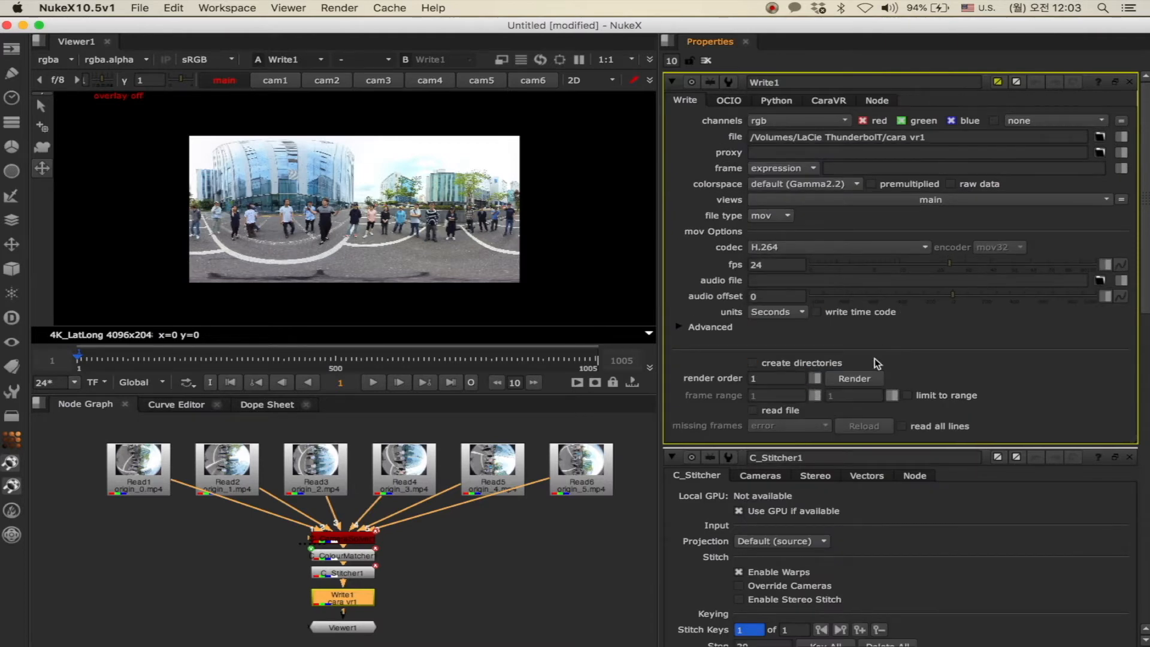
Open the Write node's render settings and set the frame range to 1-60
{"action": "left_click", "coordinate": [855, 378]}
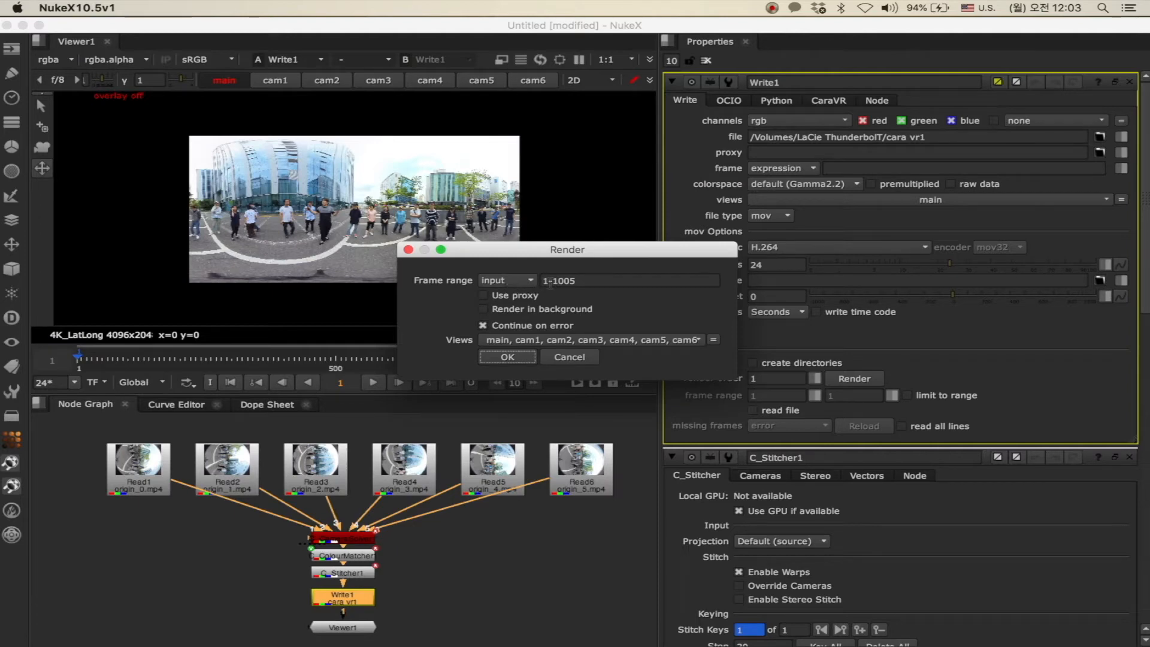
{"action": "left_click_drag", "start_coordinate": [551, 282], "coordinate": [585, 282]}
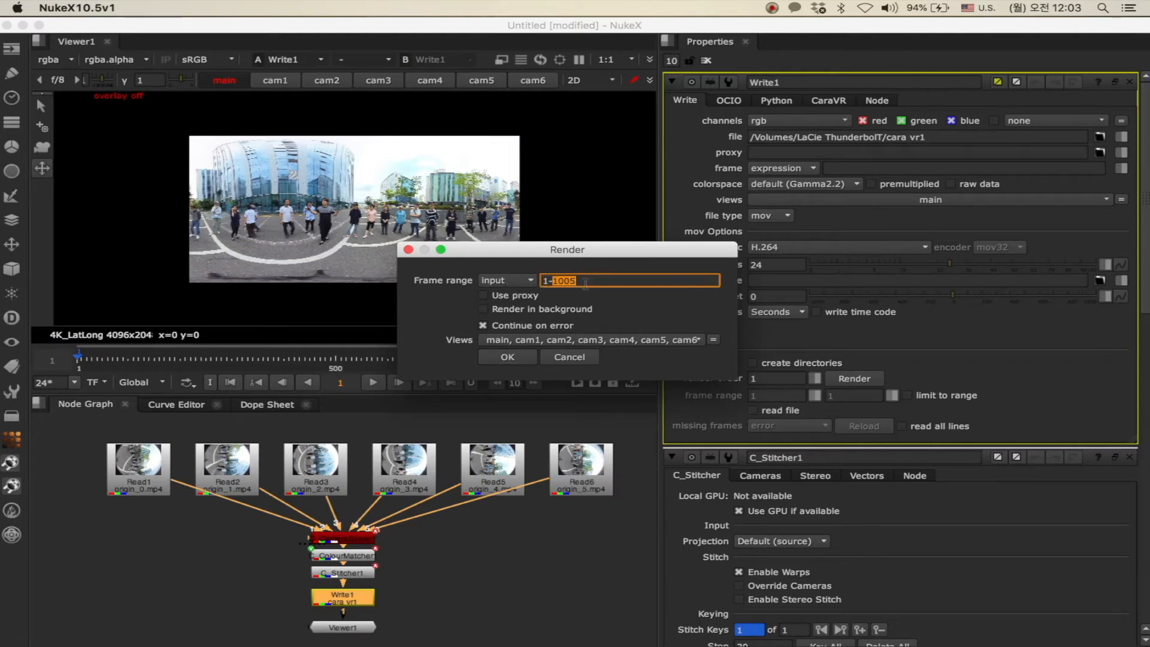
{"action": "type", "text": "60"}
Exclude cam1 through cam6 from the rendered views so only main is output, and start the render
{"action": "left_click", "coordinate": [699, 340]}
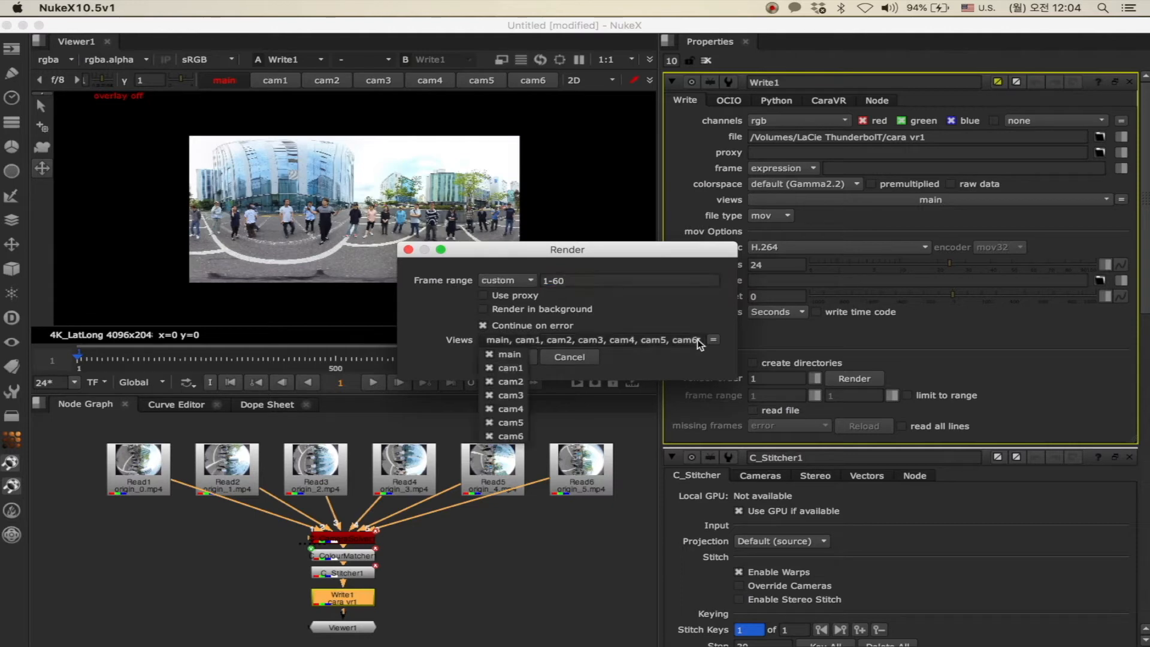
{"action": "left_click", "coordinate": [491, 367]}
{"action": "left_click", "coordinate": [655, 340]}
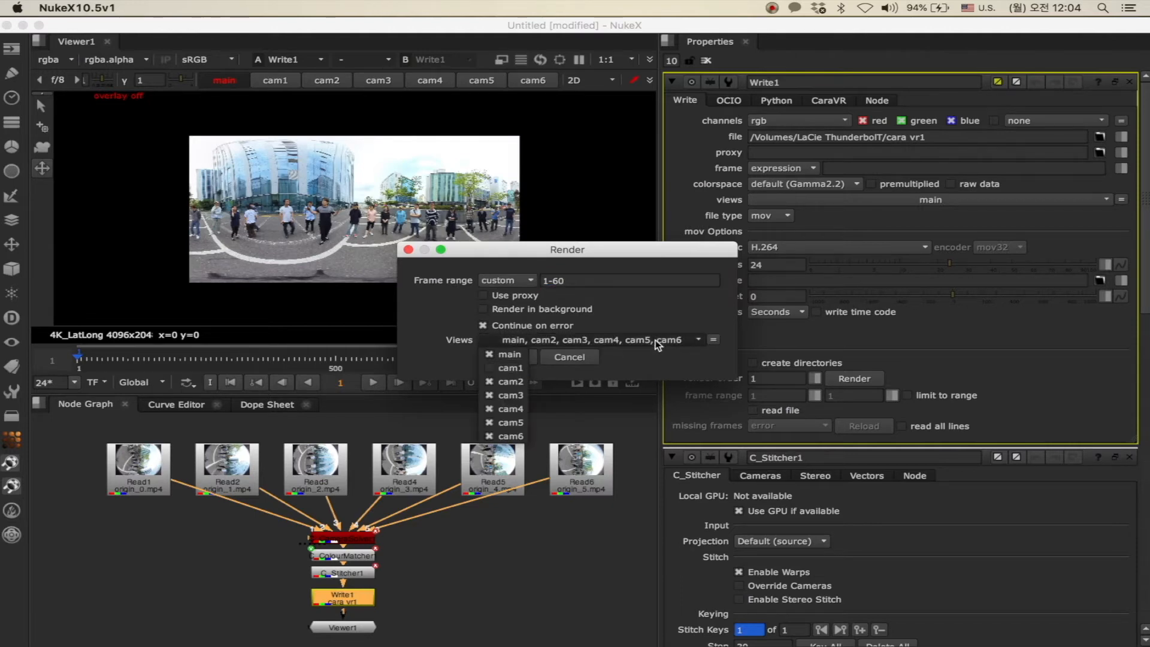
{"action": "left_click", "coordinate": [490, 382]}
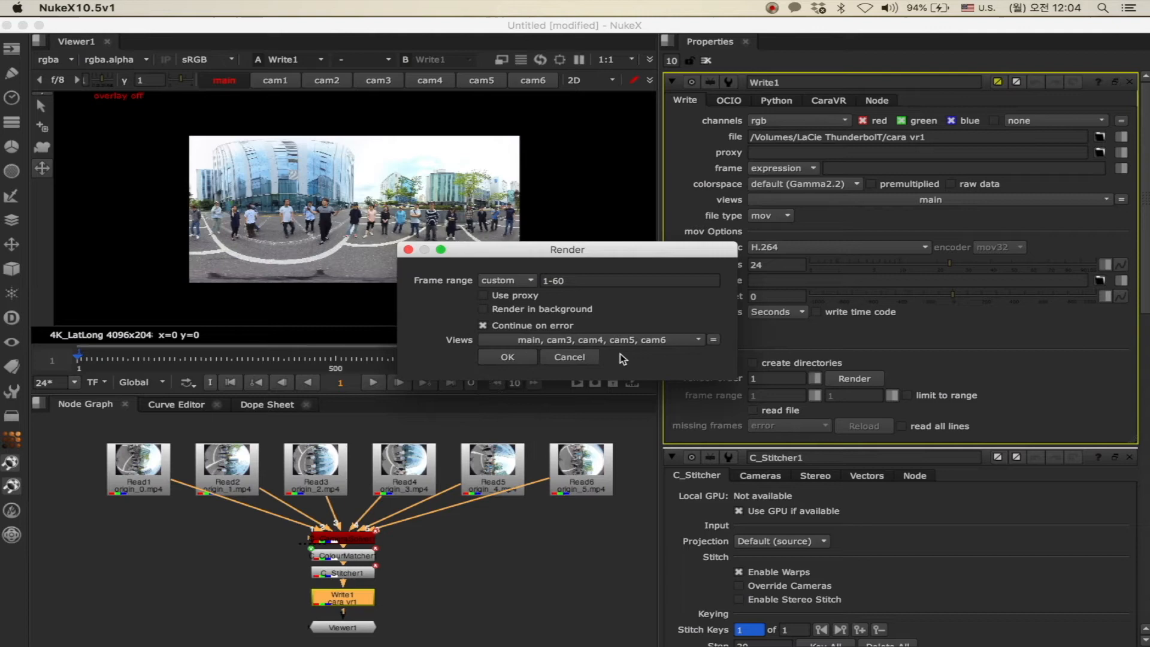
{"action": "left_click", "coordinate": [649, 339]}
{"action": "left_click", "coordinate": [488, 398]}
{"action": "left_click", "coordinate": [633, 340]}
{"action": "left_click", "coordinate": [490, 409]}
{"action": "left_click", "coordinate": [630, 343]}
{"action": "left_click", "coordinate": [491, 423]}
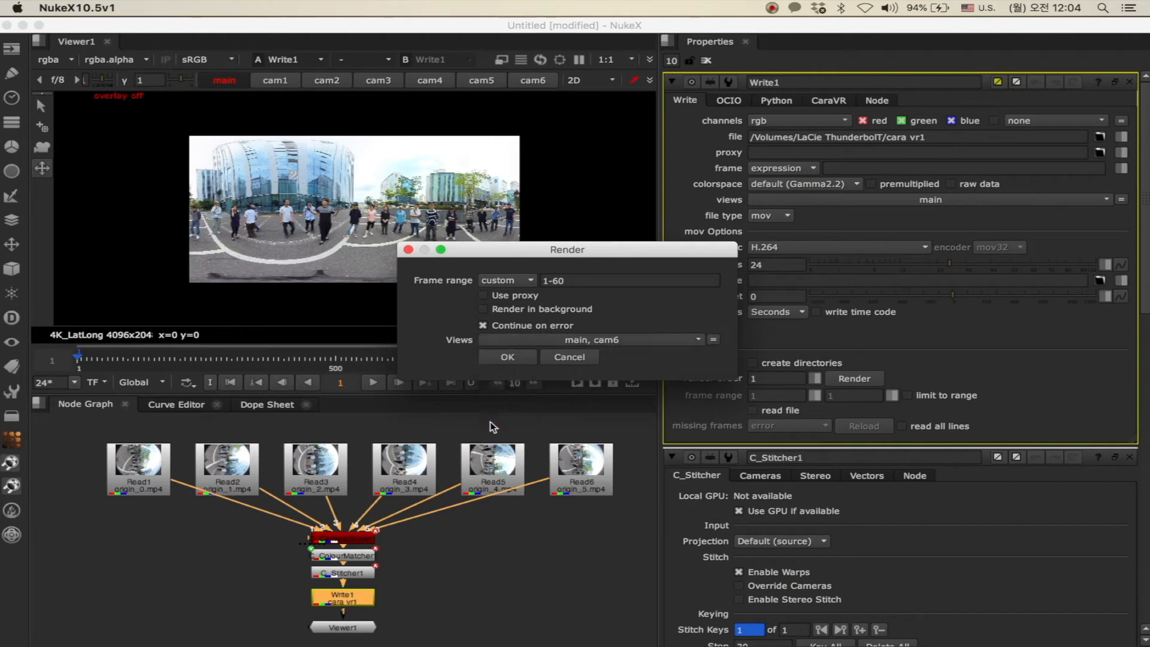
{"action": "left_click", "coordinate": [629, 334]}
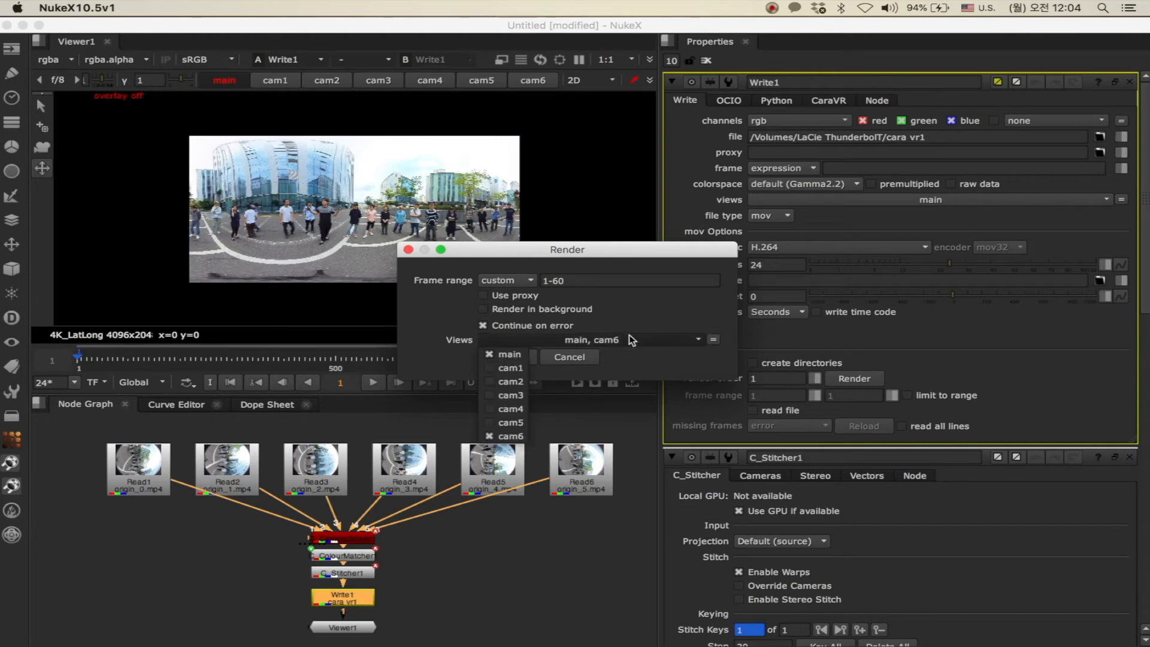
{"action": "left_click", "coordinate": [488, 436]}
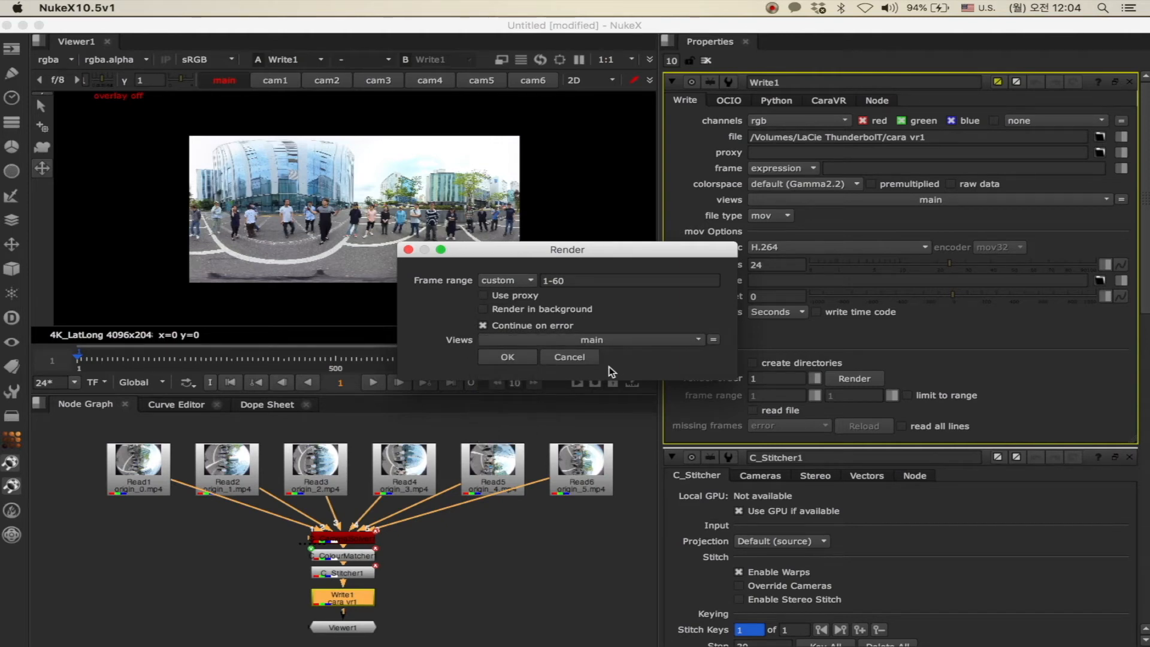
{"action": "left_click", "coordinate": [507, 358]}
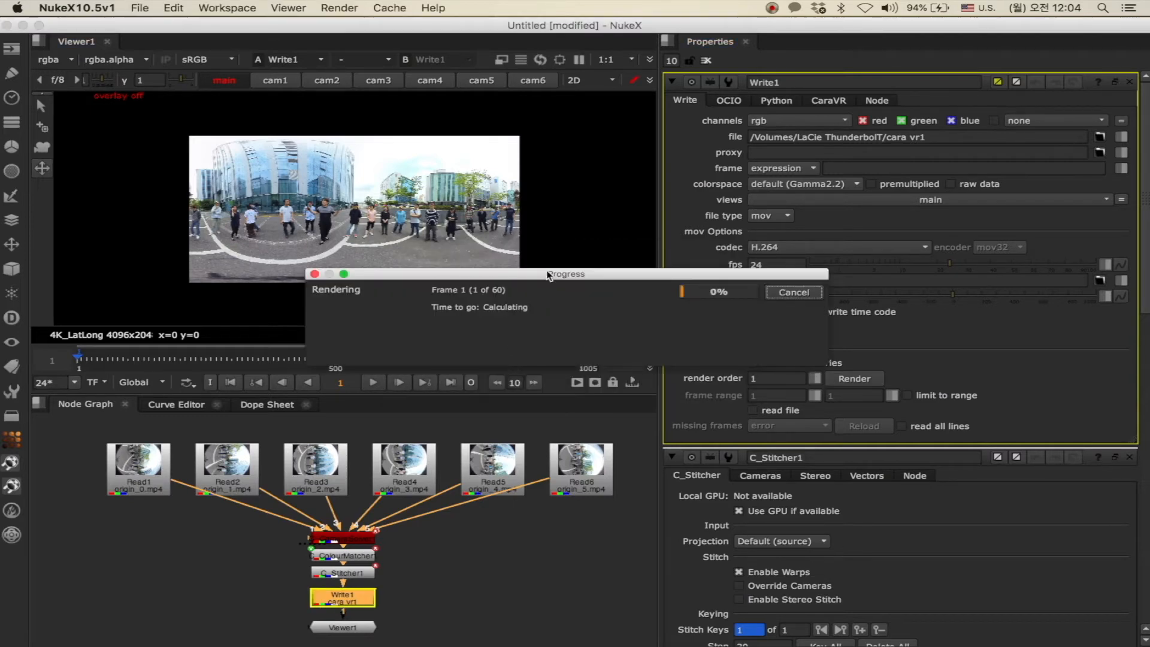
Reposition and enlarge the render progress window to follow the render
{"action": "left_click_drag", "start_coordinate": [599, 274], "coordinate": [424, 323]}
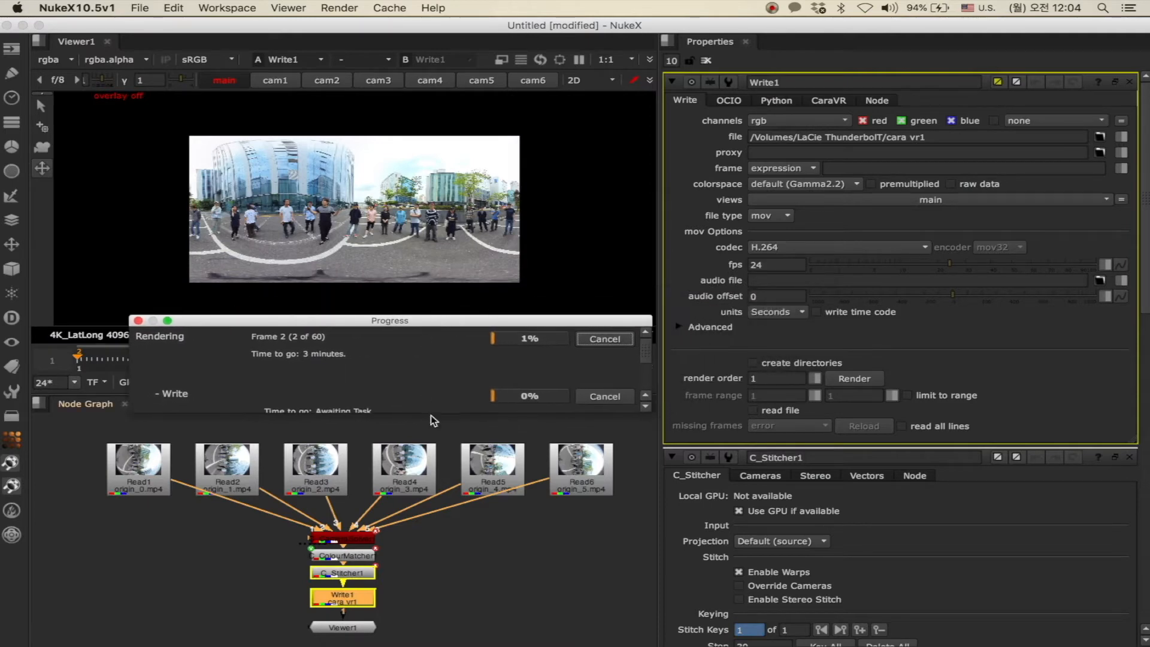
{"action": "left_click_drag", "start_coordinate": [431, 414], "coordinate": [434, 533]}
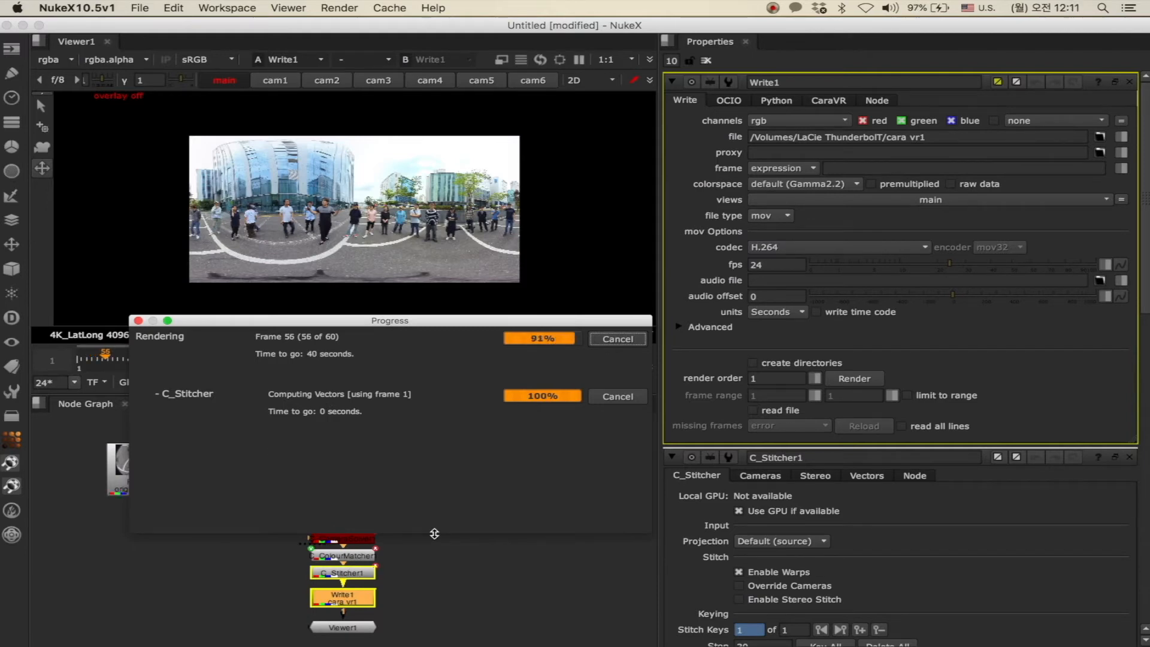
{"action": "left_click", "coordinate": [434, 534]}
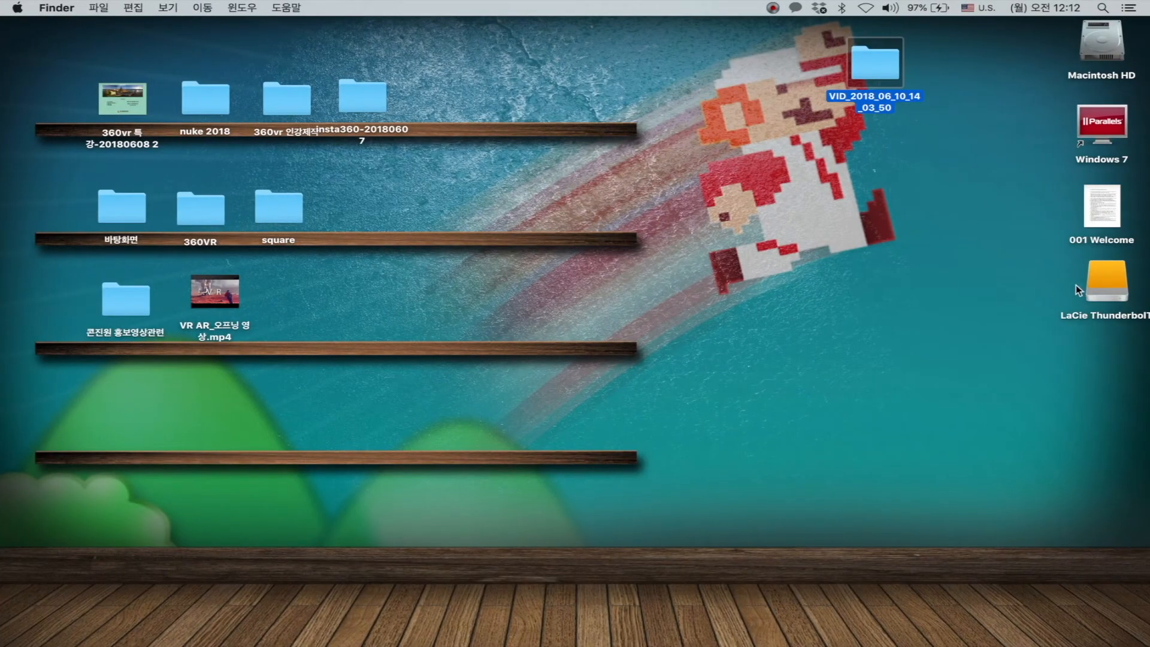
Switch to Finder, open the rendered "cara vr1" from the LaCie ThunderbolT drive in QuickTime Player, and play the panorama twice
{"action": "double_click", "coordinate": [1106, 283]}
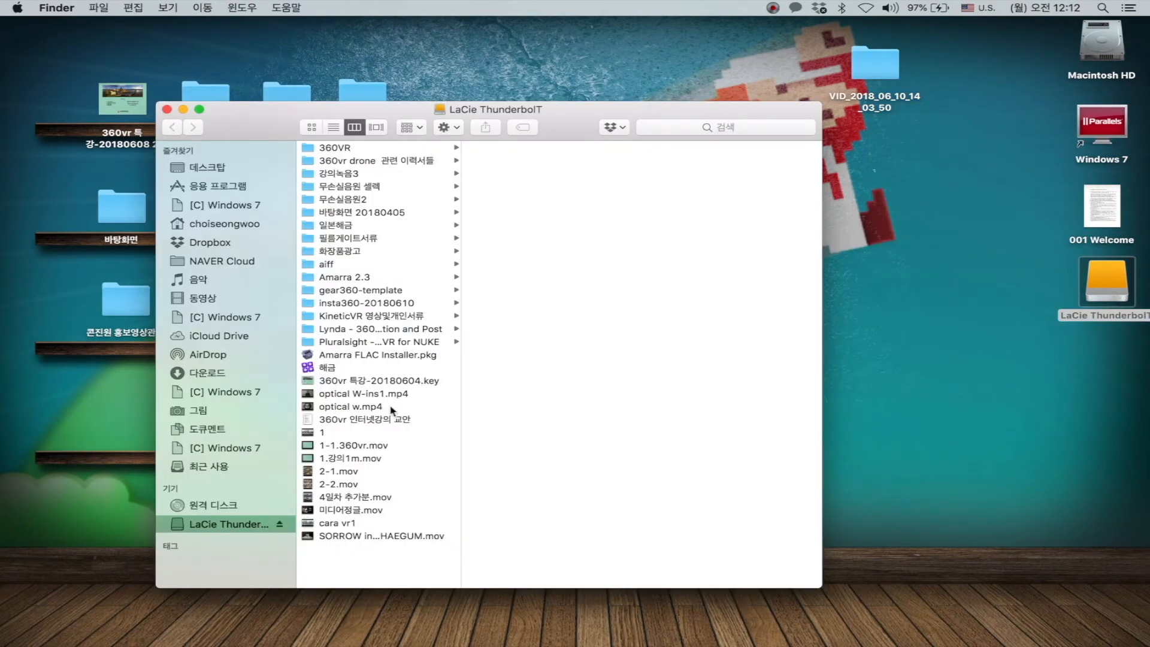
{"action": "double_click", "coordinate": [345, 522]}
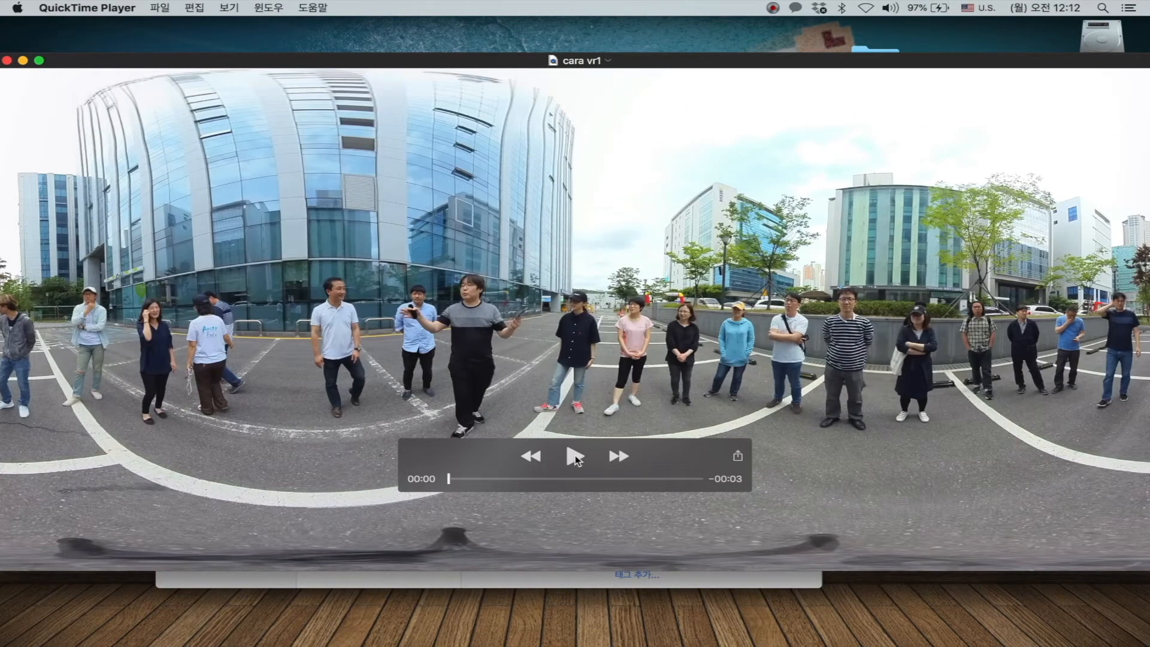
{"action": "left_click_drag", "start_coordinate": [677, 448], "coordinate": [710, 504]}
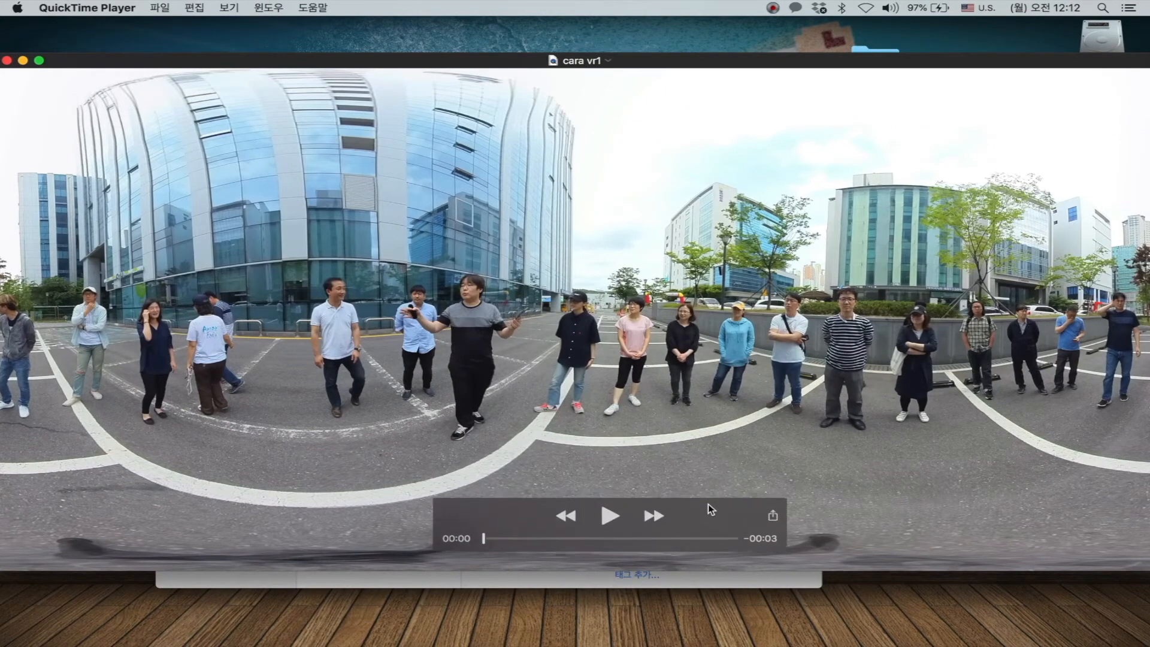
{"action": "left_click", "coordinate": [608, 514]}
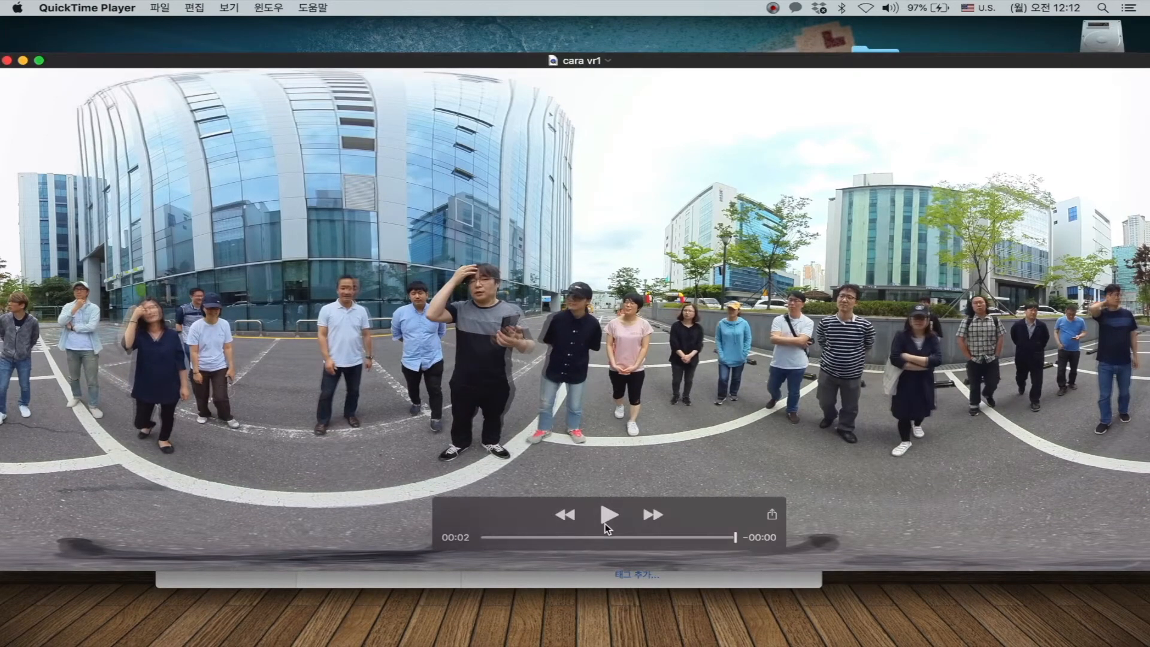
{"action": "left_click_drag", "start_coordinate": [598, 537], "coordinate": [461, 544]}
{"action": "left_click", "coordinate": [609, 516]}
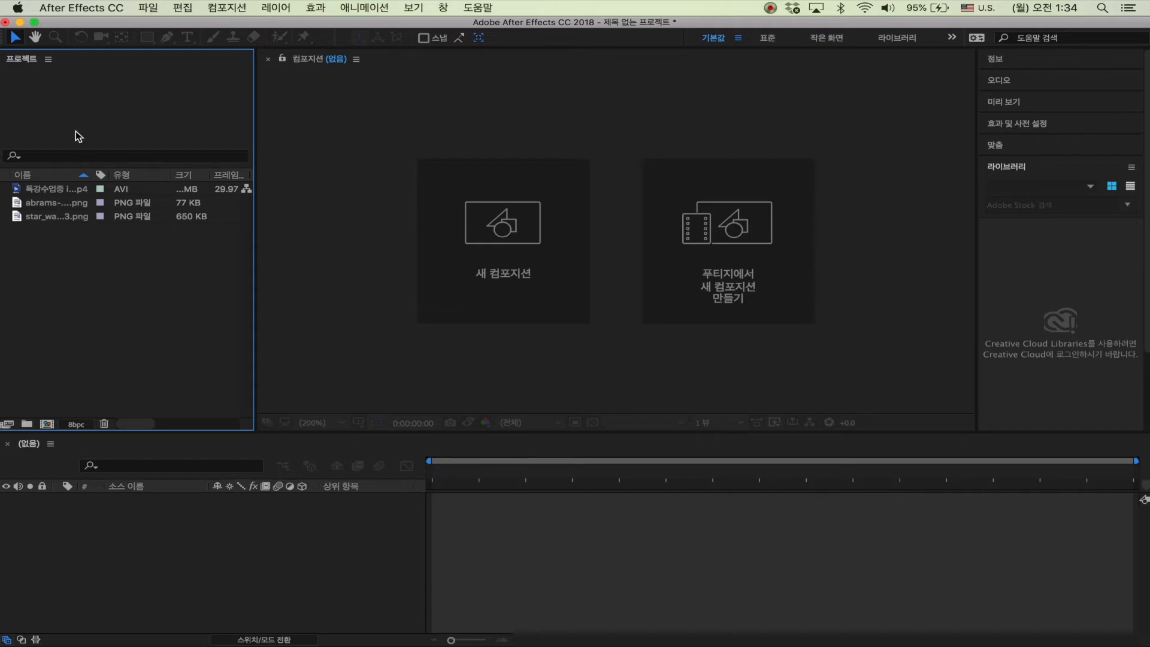
Switch to After Effects and create a composition from the 특강수업중 insta360.mp4 footage
{"action": "left_click", "coordinate": [52, 190]}
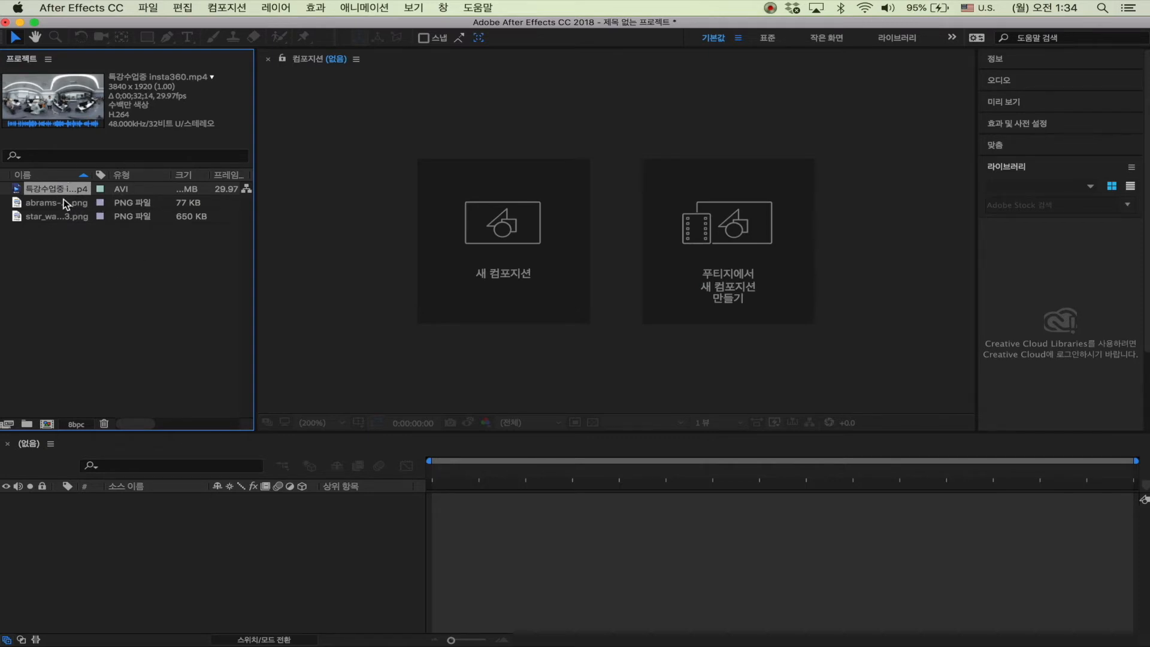
{"action": "left_click_drag", "start_coordinate": [57, 186], "coordinate": [48, 424]}
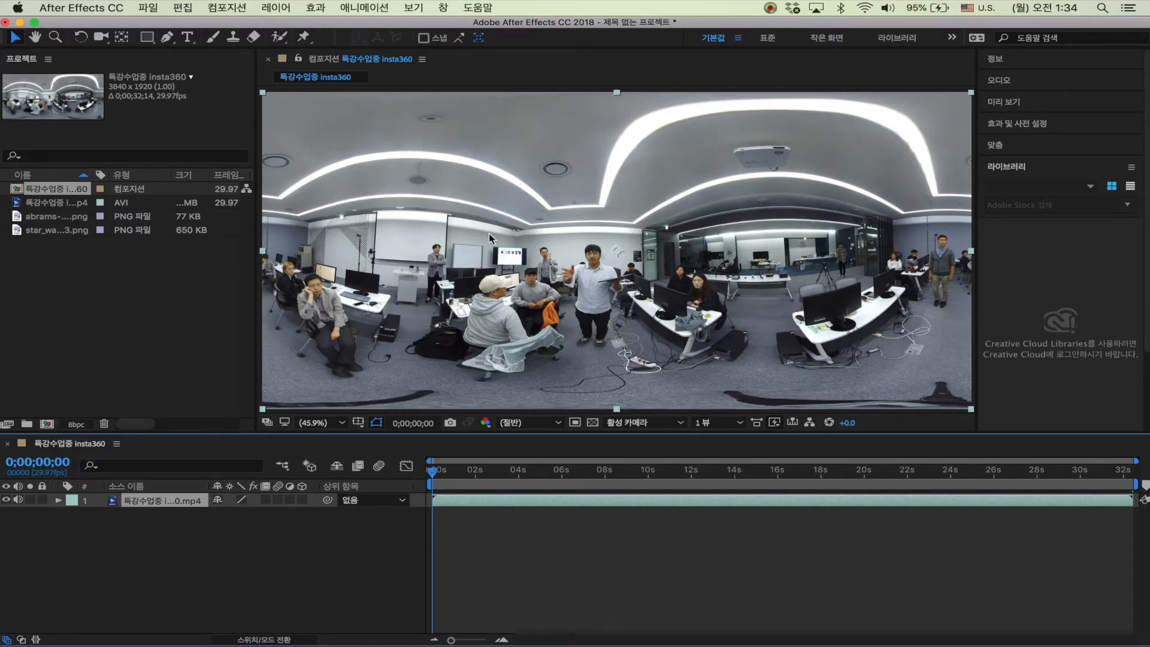
Launch the VR Comp Editor.jsx script and acknowledge its file-writing permission alert
{"action": "left_click", "coordinate": [444, 8]}
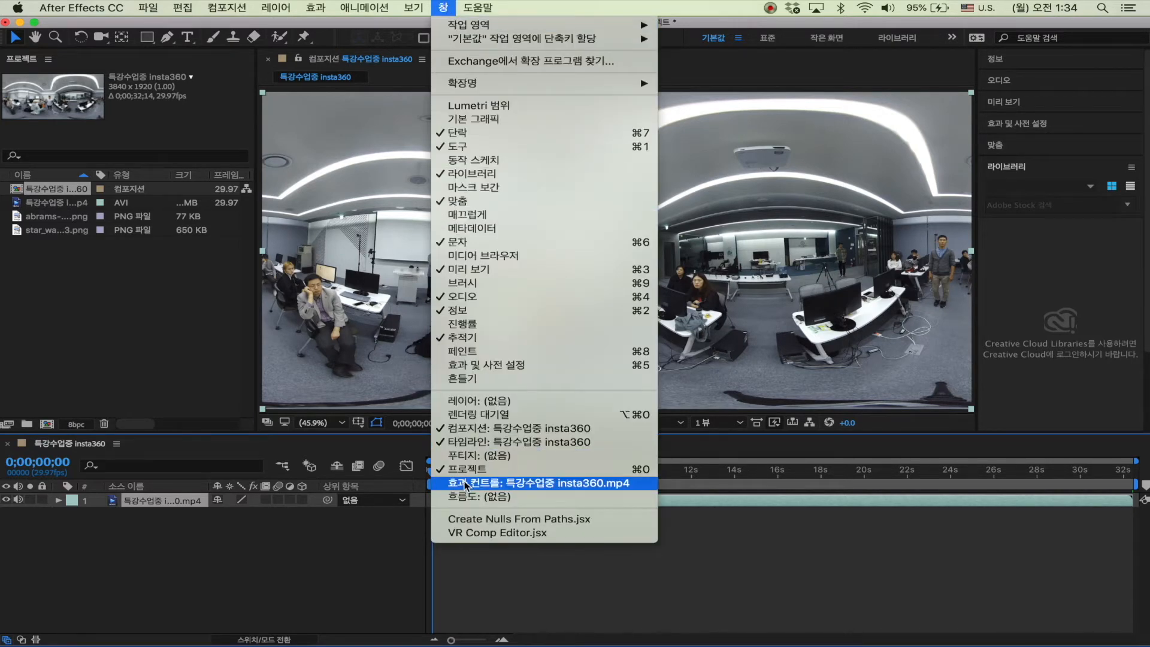
{"action": "left_click", "coordinate": [458, 533]}
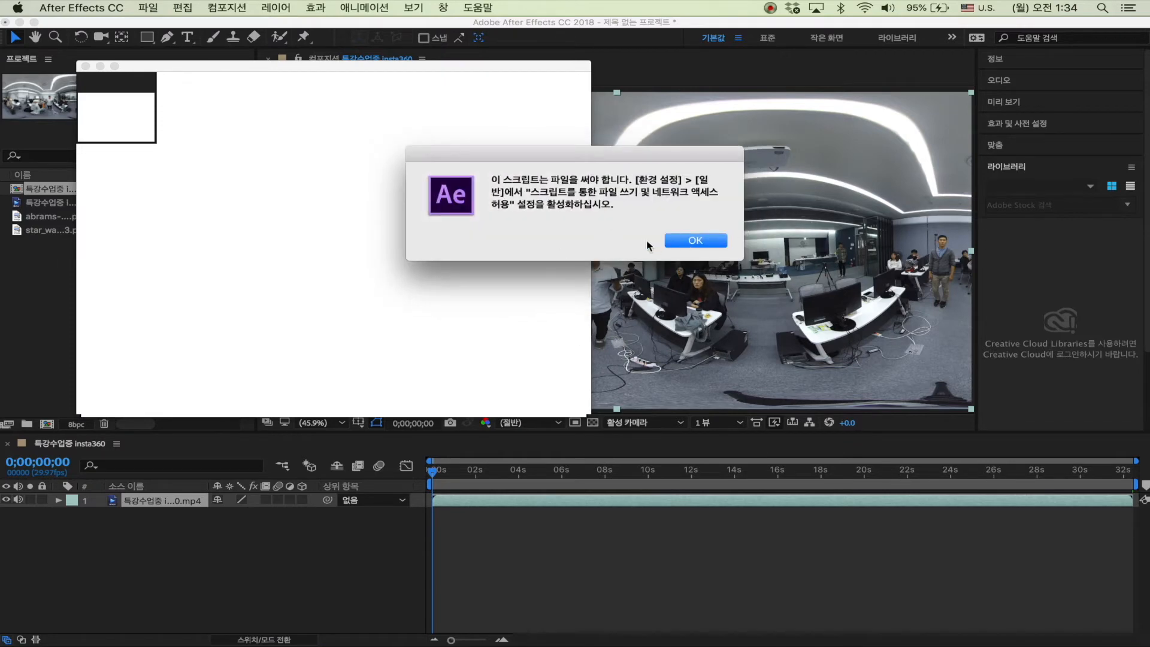
{"action": "mouse_move", "coordinate": [590, 162]}
{"action": "left_mouse_down"}
{"action": "mouse_move", "coordinate": [583, 177]}
{"action": "mouse_move", "coordinate": [598, 179]}
{"action": "left_mouse_up"}
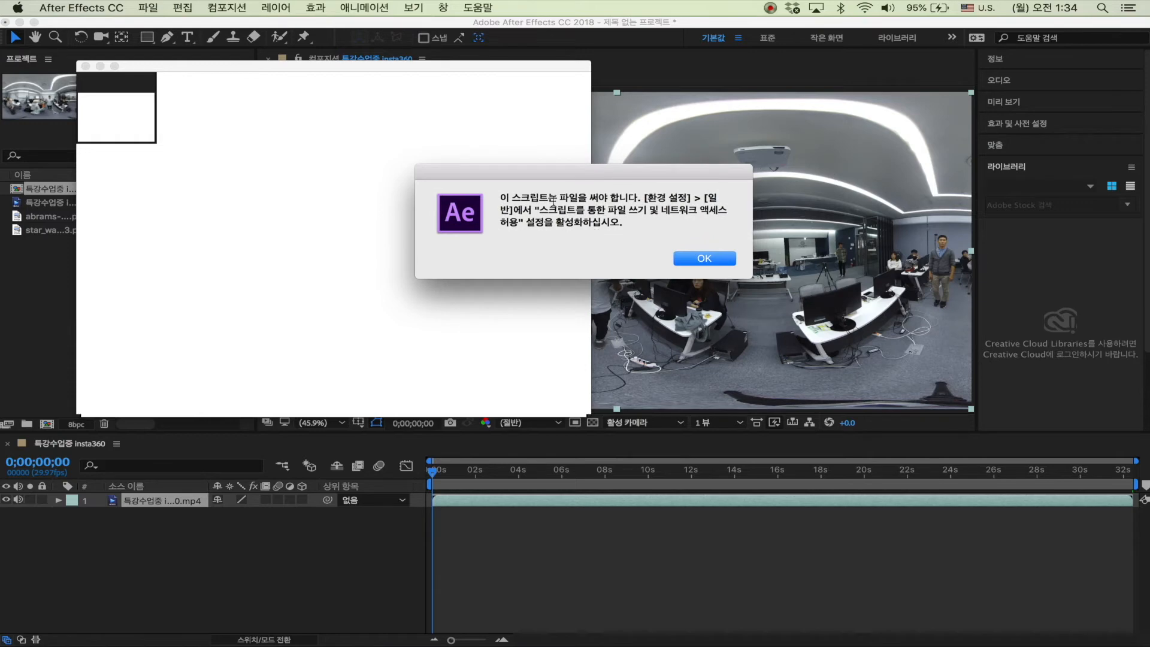
{"action": "left_click", "coordinate": [695, 258]}
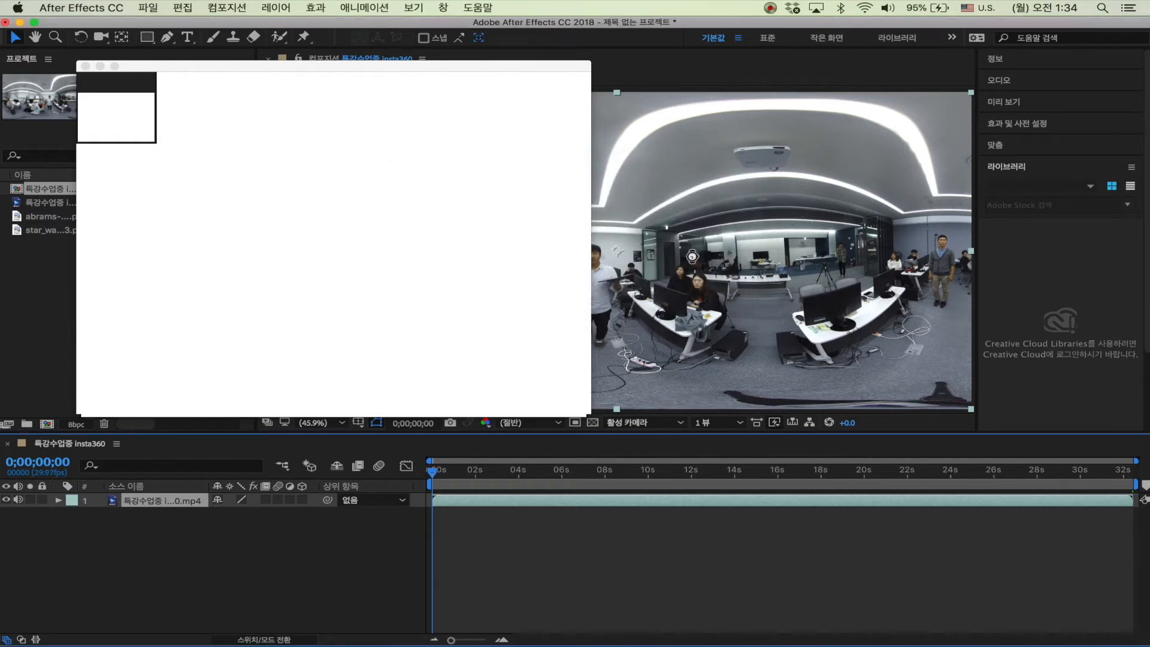
Allow scripts to write files and access the network in the general preferences
{"action": "key", "text": "super+comma"}
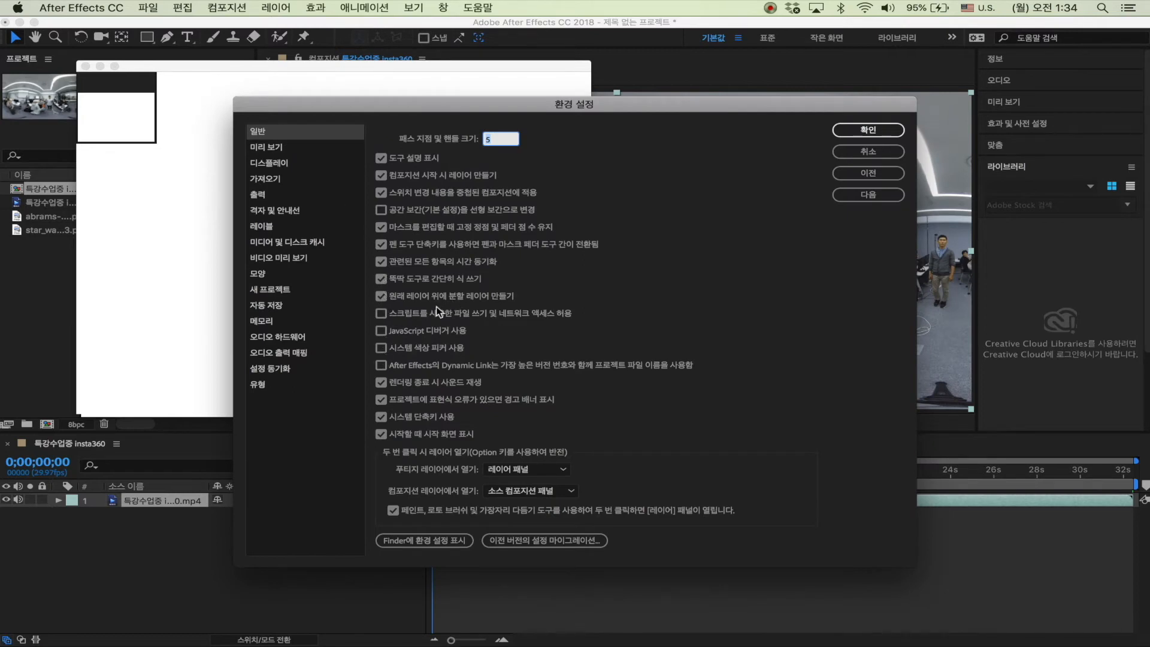
{"action": "left_click", "coordinate": [379, 312]}
{"action": "left_click", "coordinate": [849, 133]}
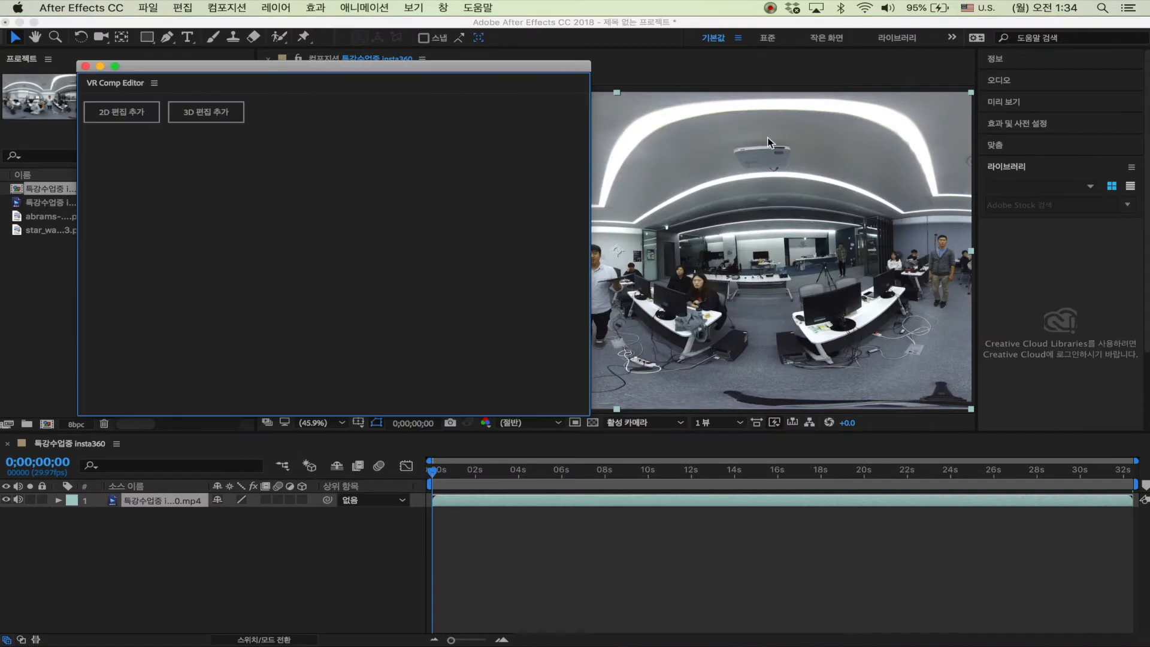
Add a 2D edit for the 특강수업중 insta360 composition with width 1920, aspect ratio 16:9 and a two-node camera
{"action": "left_click_drag", "start_coordinate": [246, 66], "coordinate": [397, 98]}
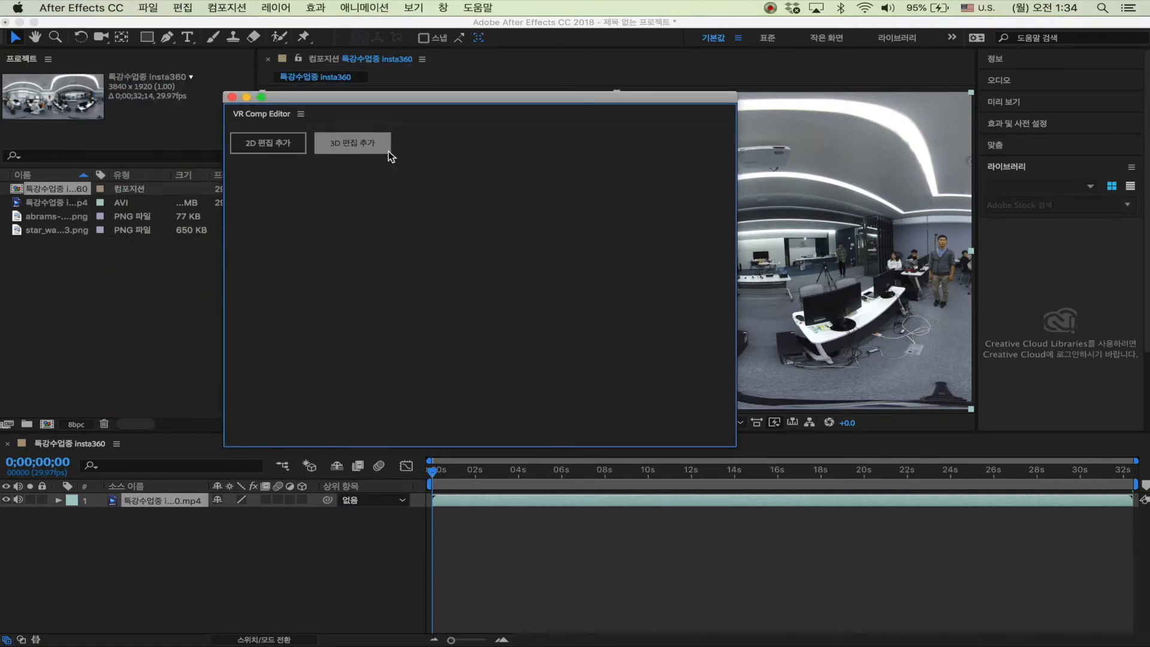
{"action": "left_click_drag", "start_coordinate": [399, 98], "coordinate": [882, 323]}
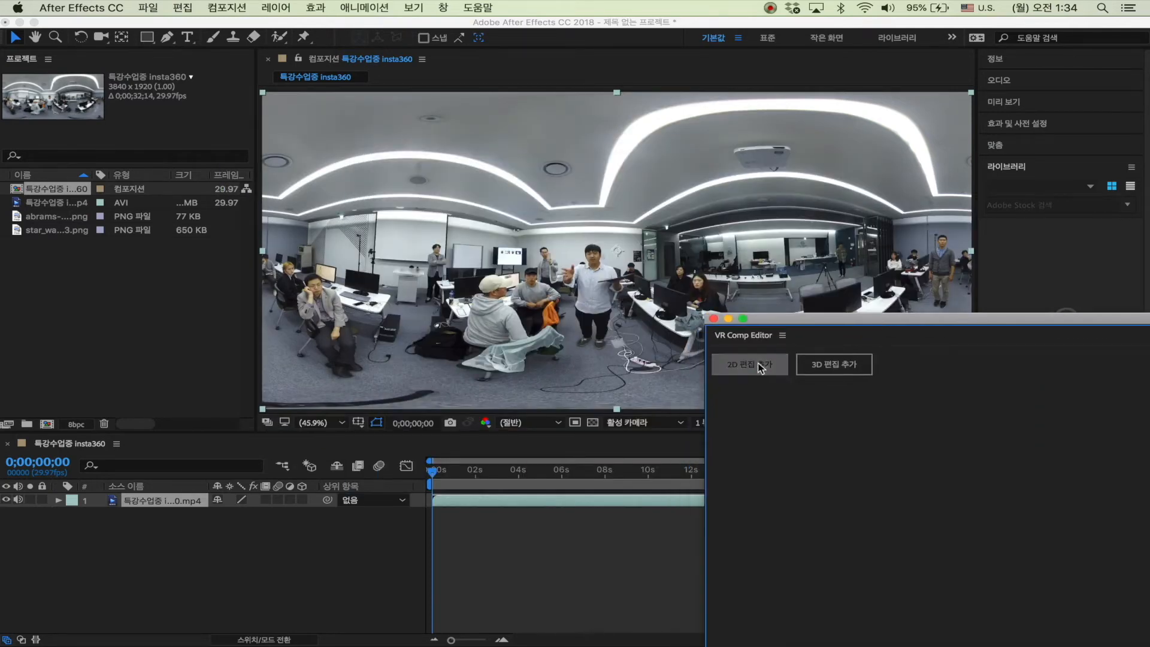
{"action": "left_click", "coordinate": [757, 364]}
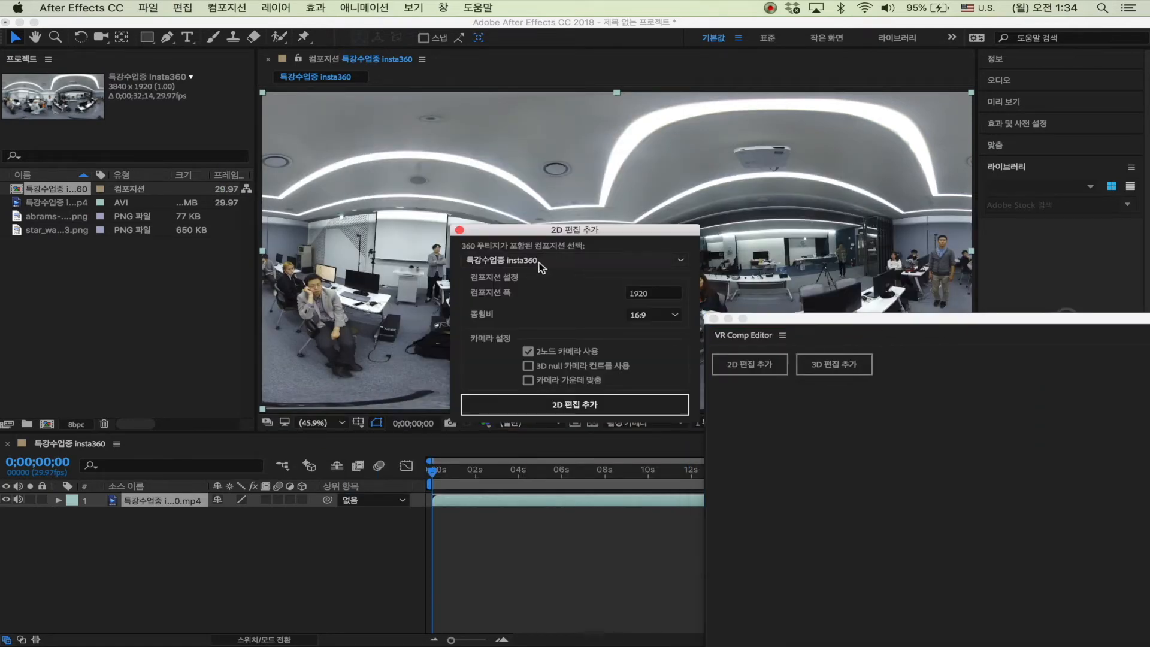
{"action": "left_click", "coordinate": [547, 403]}
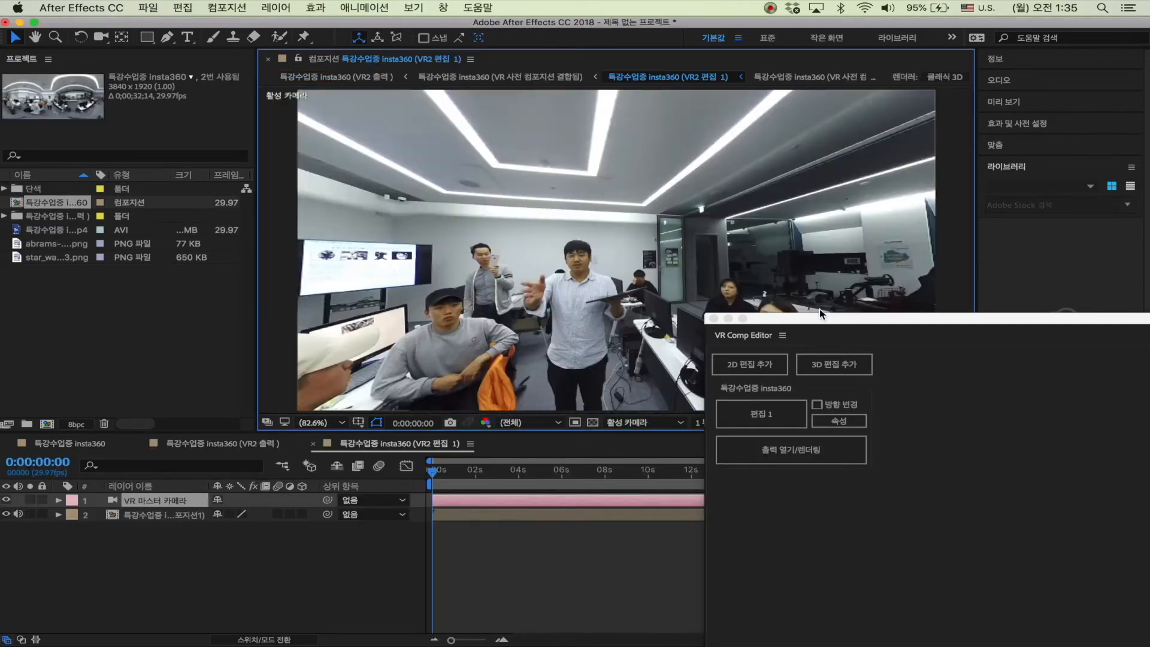
Aim the VR master camera in the first 2D edit straight down at the tripod on the floor
{"action": "left_click_drag", "start_coordinate": [814, 320], "coordinate": [960, 334]}
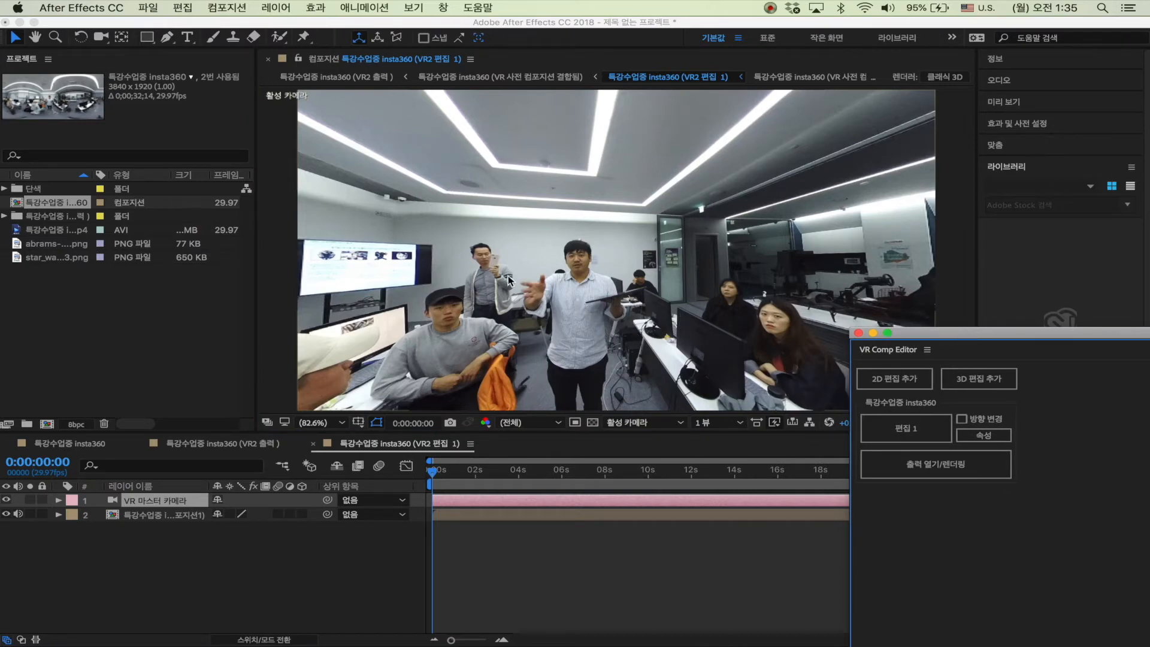
{"action": "left_click", "coordinate": [101, 38]}
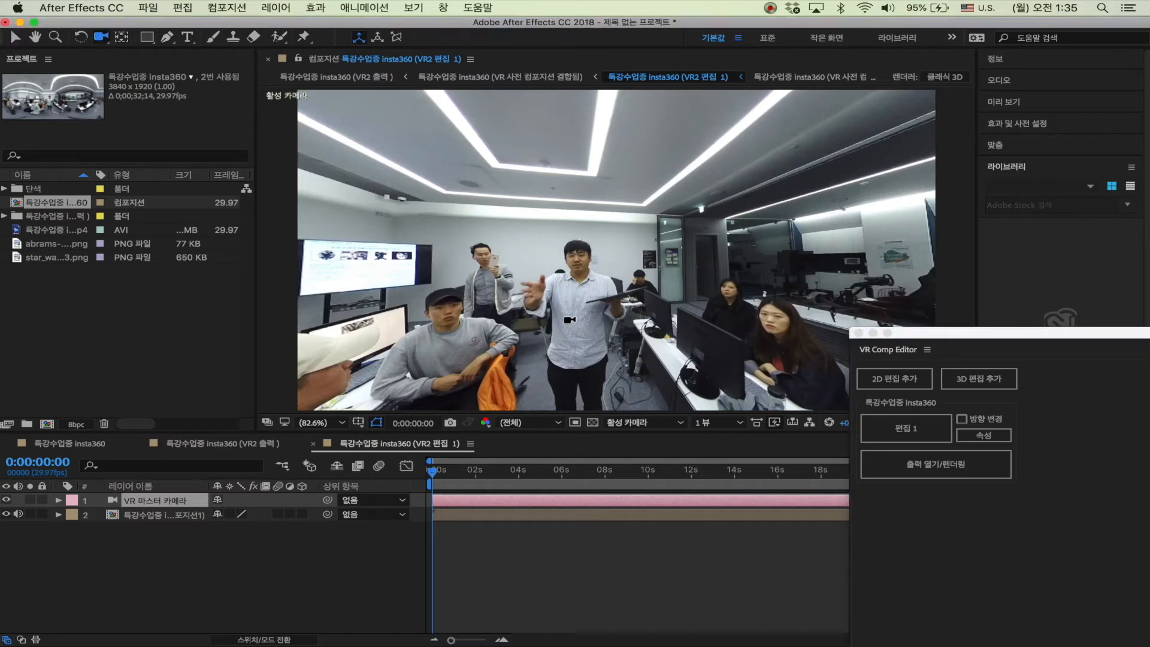
{"action": "left_click_drag", "start_coordinate": [578, 333], "coordinate": [596, 227]}
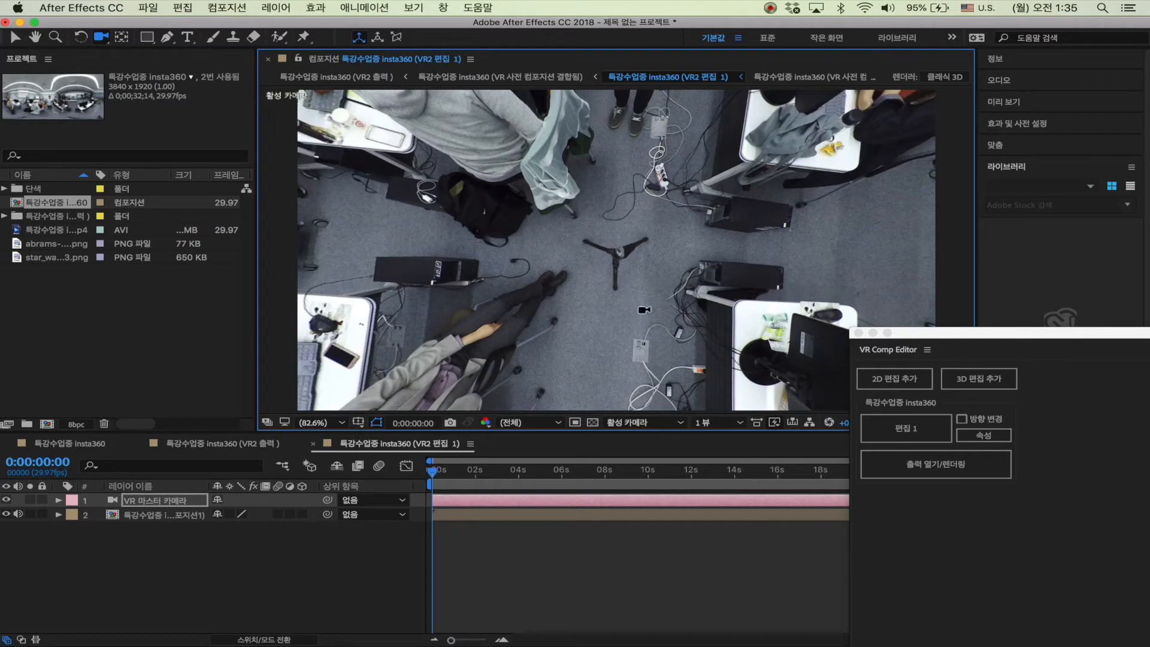
Add abrams-books-logo-tp.png to the first 2D edit, layered between the VR master camera and the footage
{"action": "left_click", "coordinate": [49, 245]}
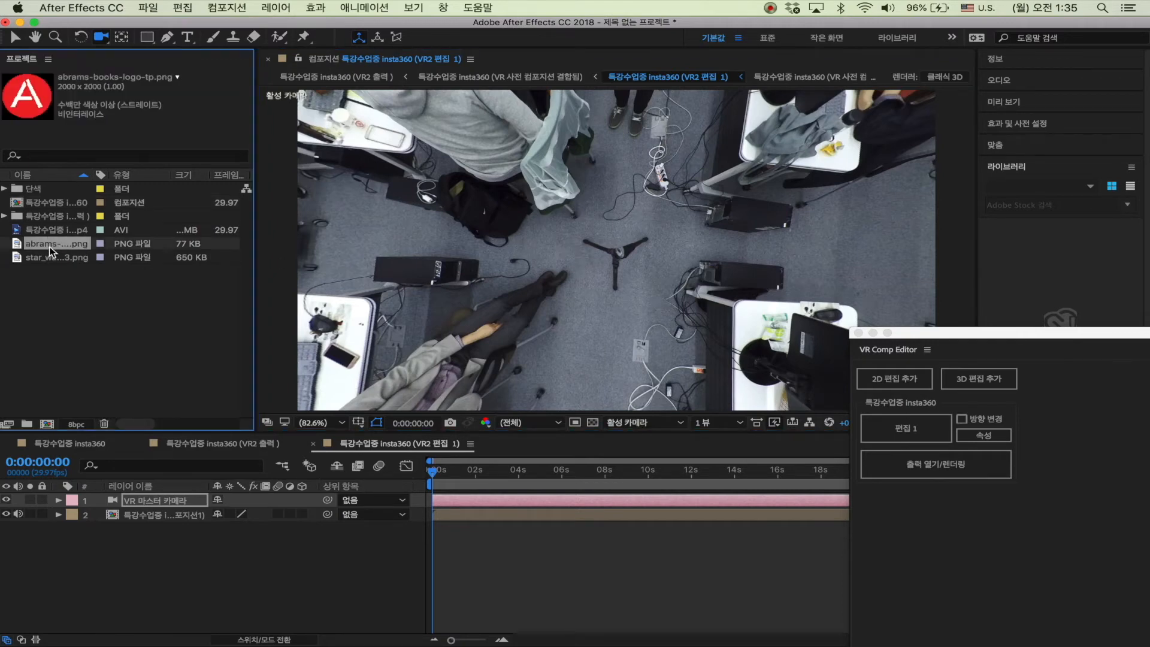
{"action": "left_click_drag", "start_coordinate": [49, 246], "coordinate": [133, 541]}
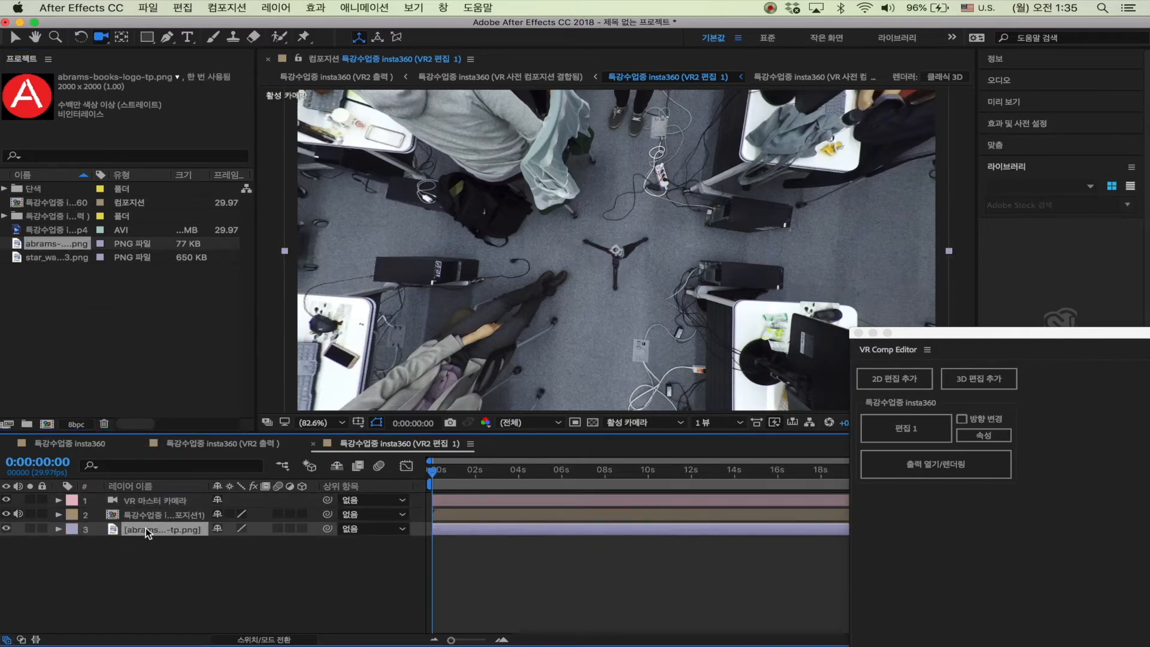
{"action": "left_click_drag", "start_coordinate": [145, 526], "coordinate": [146, 513]}
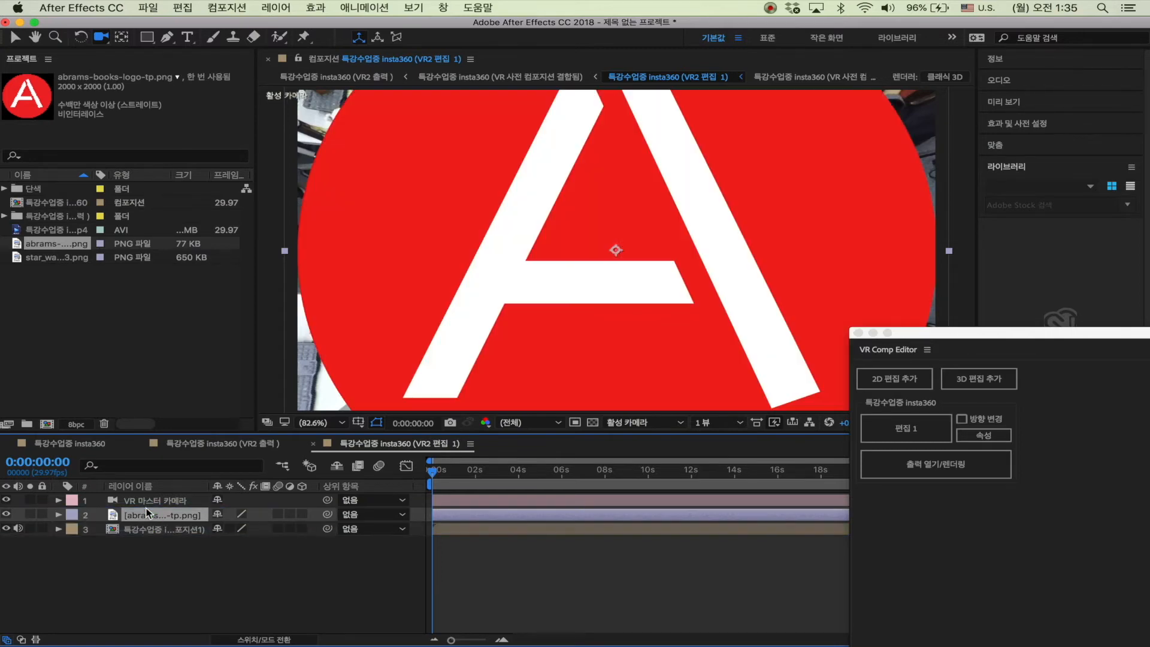
Scale the abrams logo layer to 14% so it covers the tripod, and show all its transform properties
{"action": "left_click", "coordinate": [59, 514]}
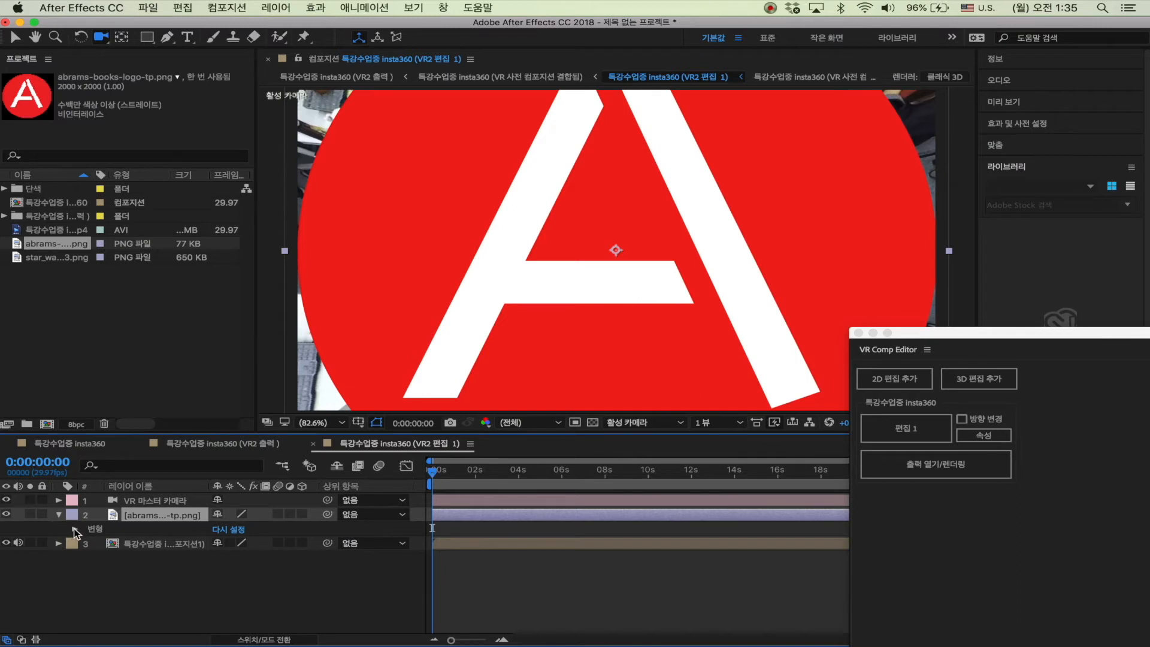
{"action": "left_click", "coordinate": [93, 529]}
{"action": "key", "text": "s"}
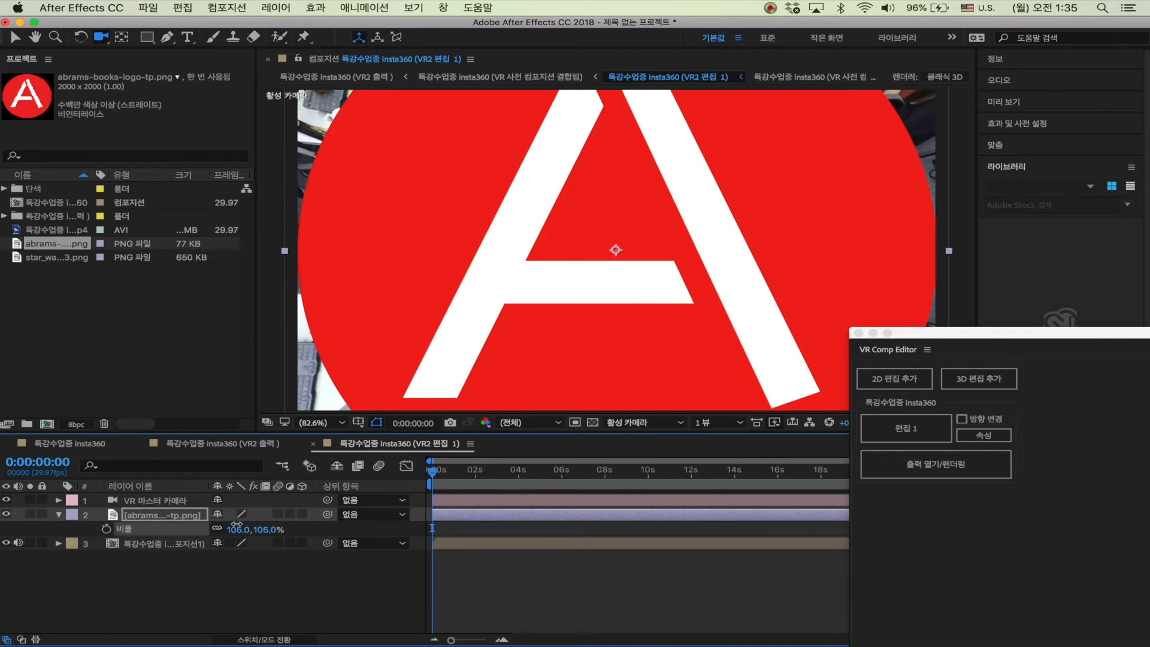
{"action": "left_click_drag", "start_coordinate": [237, 529], "coordinate": [172, 532]}
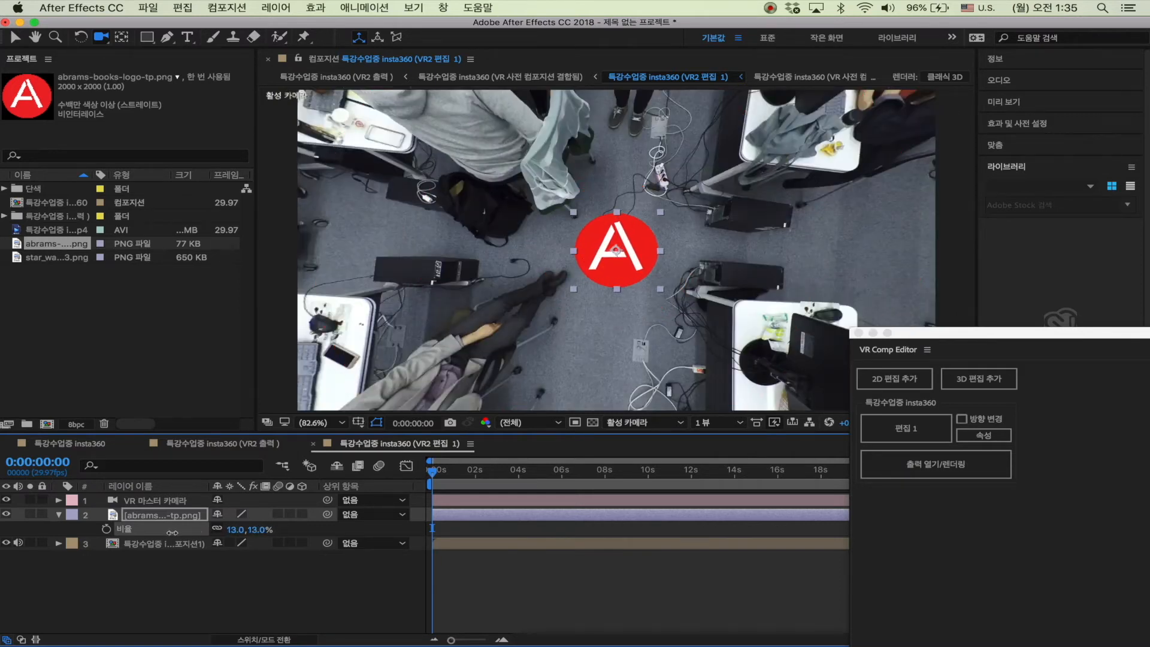
{"action": "left_click_drag", "start_coordinate": [172, 531], "coordinate": [174, 533]}
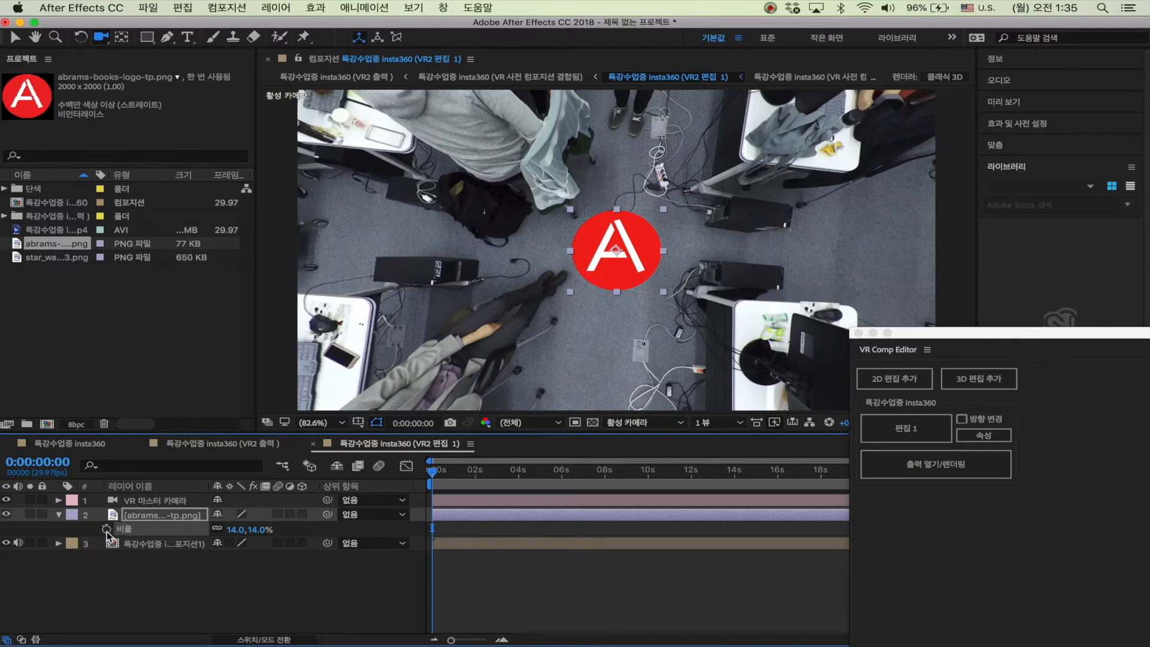
{"action": "left_click", "coordinate": [62, 514]}
{"action": "left_click", "coordinate": [62, 515]}
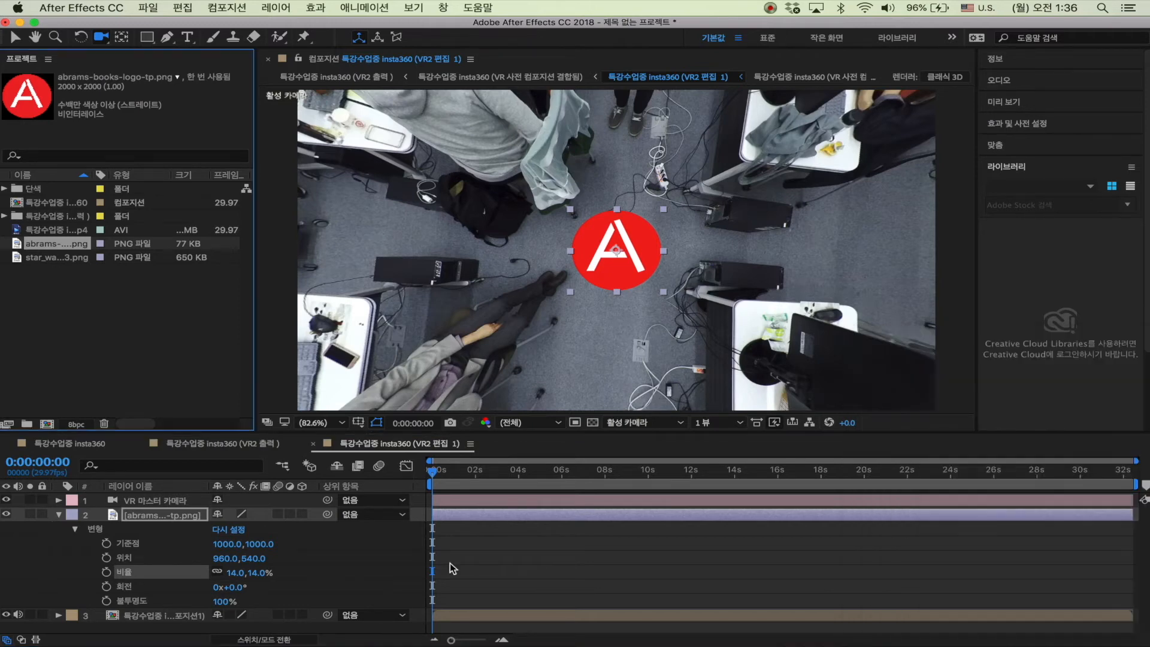
Reopen VR Comp Editor and open the output composition to compare the floor logo in the 360 panorama with the first edit
{"action": "left_click", "coordinate": [444, 8]}
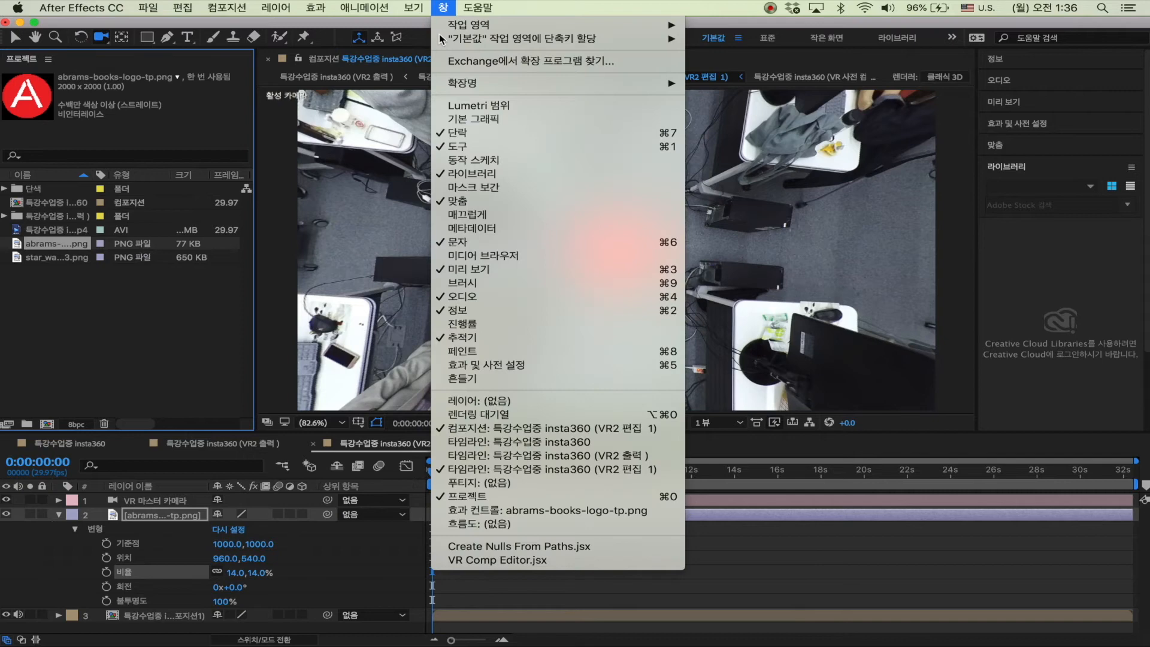
{"action": "left_click", "coordinate": [464, 559]}
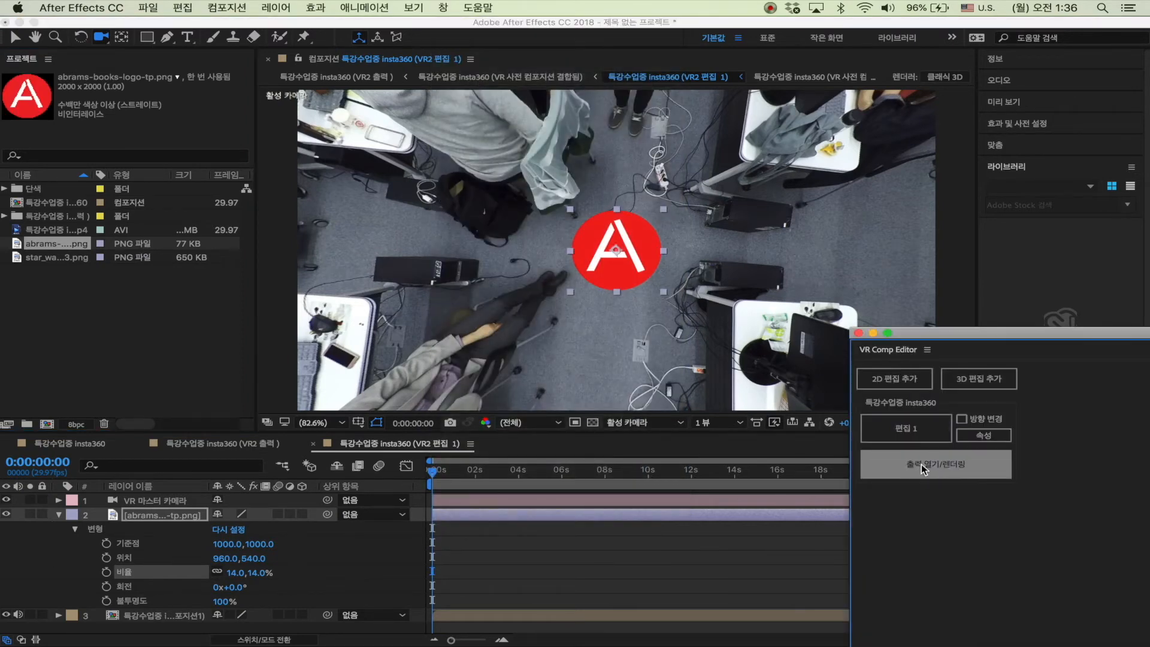
{"action": "left_click", "coordinate": [921, 465]}
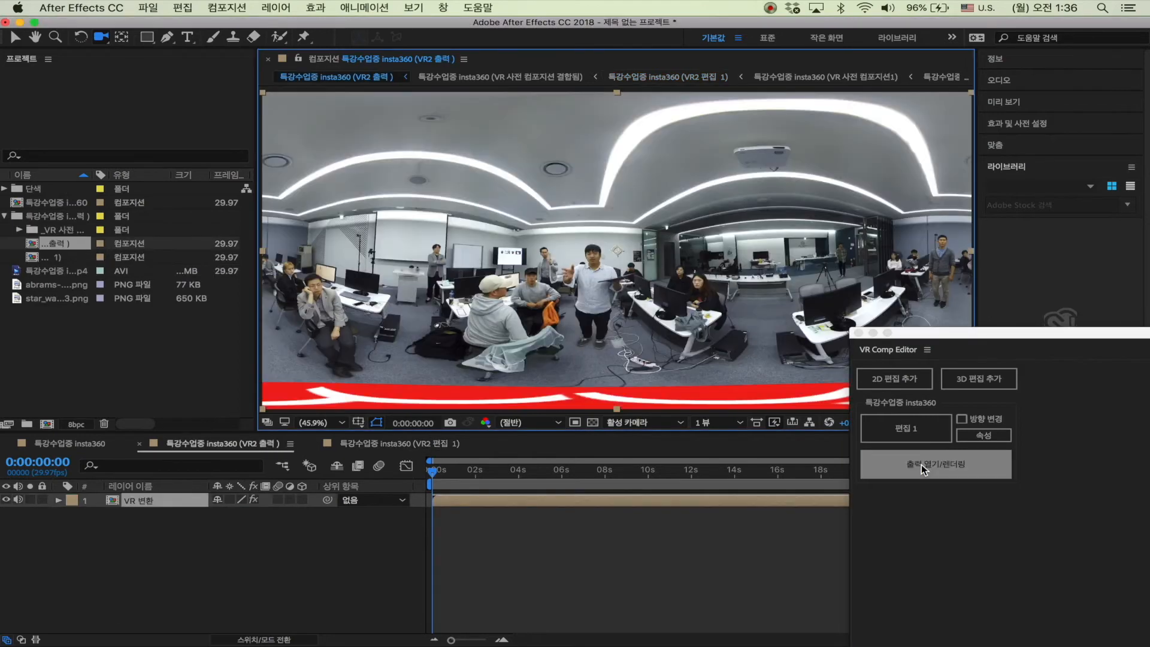
{"action": "left_click_drag", "start_coordinate": [965, 366], "coordinate": [971, 499]}
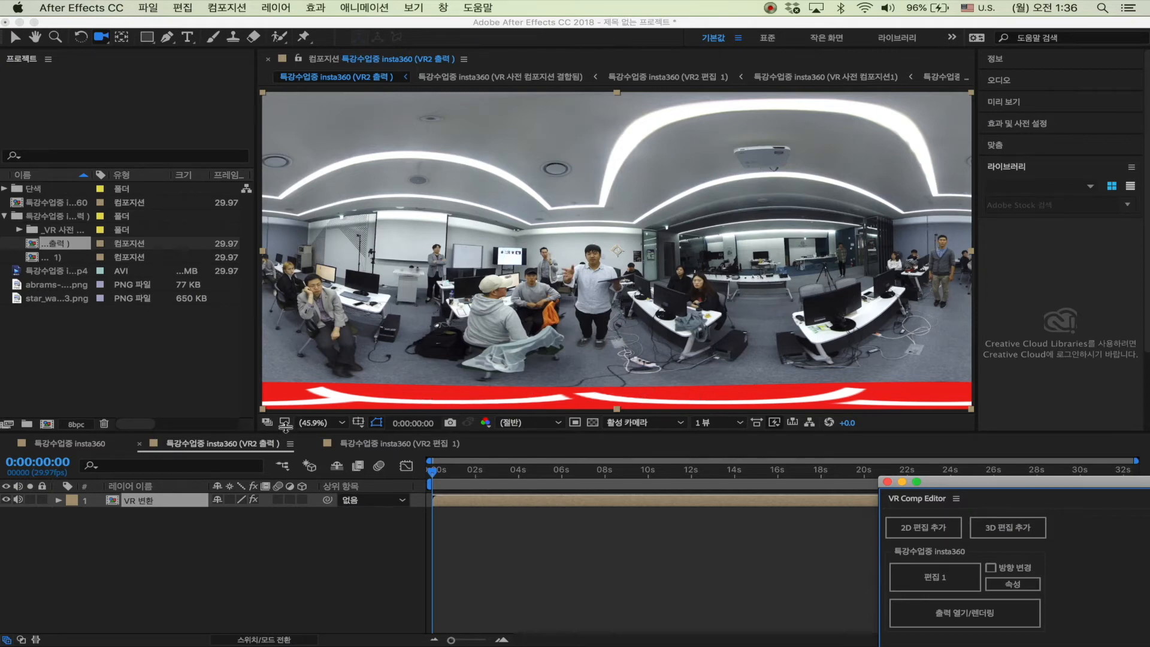
{"action": "left_click", "coordinate": [353, 448]}
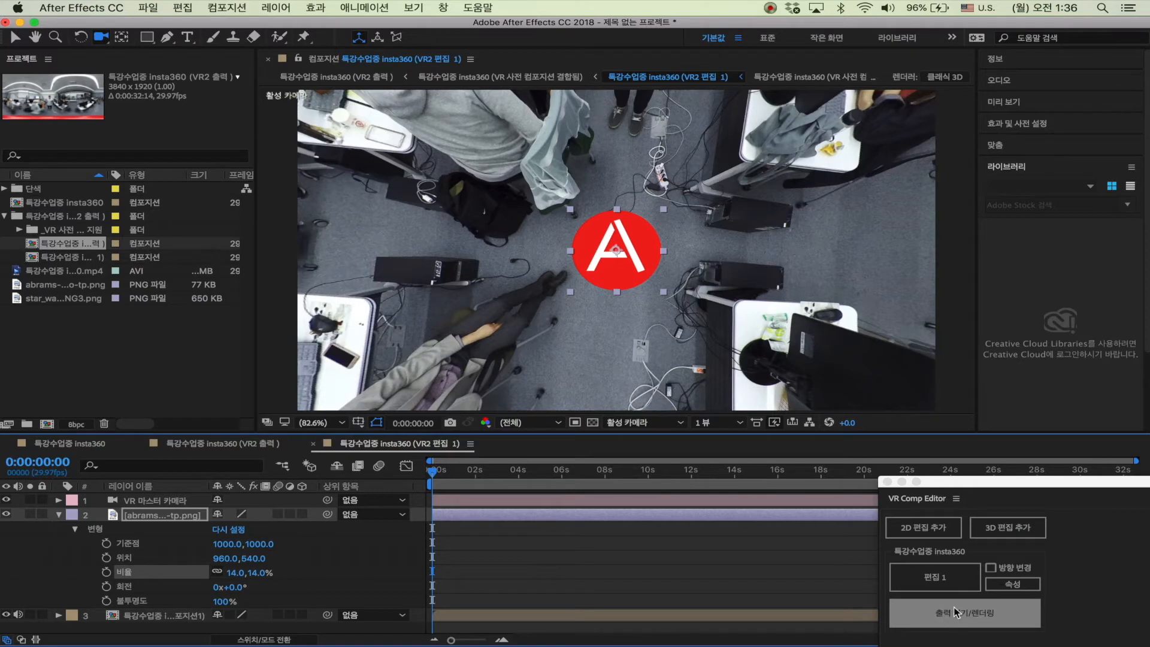
{"action": "left_click", "coordinate": [236, 444]}
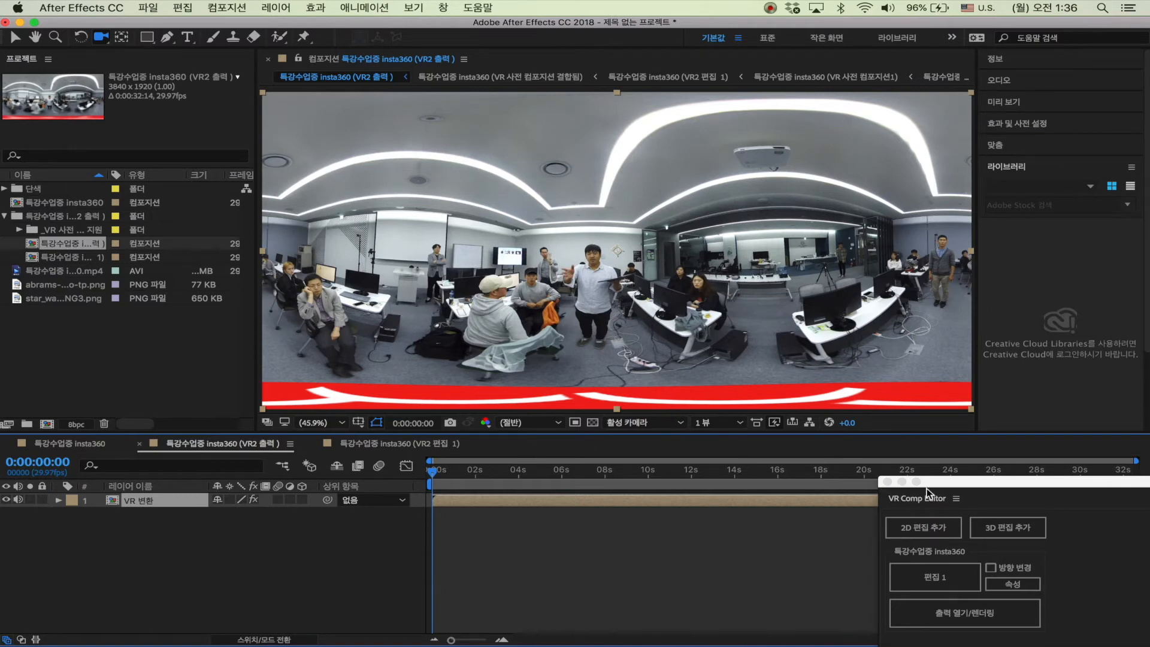
Add a second 2D edit for the 특강수업중 insta360 composition with width 1920, aspect ratio 16:9 and a two-node camera
{"action": "left_click_drag", "start_coordinate": [944, 483], "coordinate": [915, 374]}
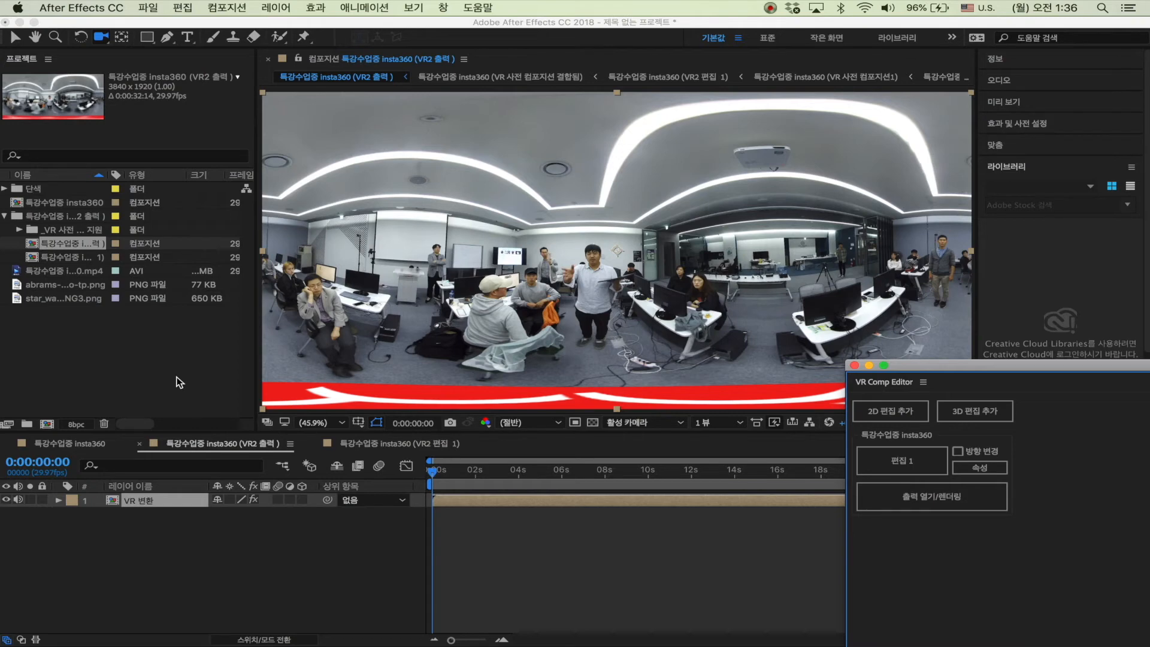
{"action": "left_click", "coordinate": [898, 411]}
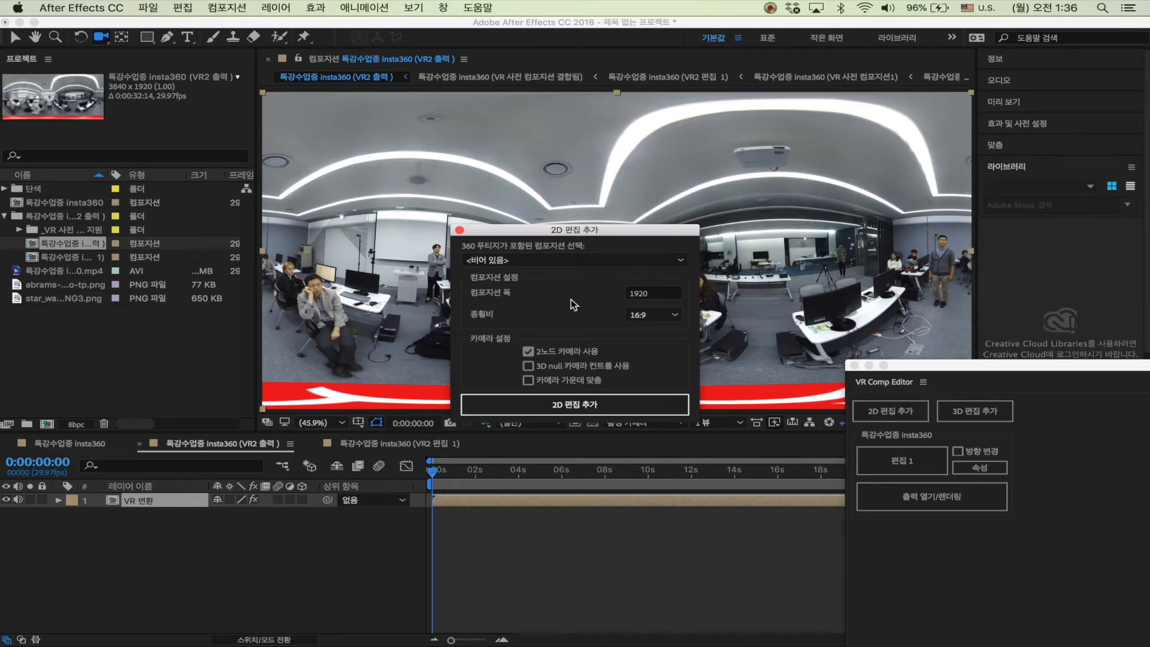
{"action": "left_click", "coordinate": [555, 262]}
{"action": "left_click", "coordinate": [540, 288]}
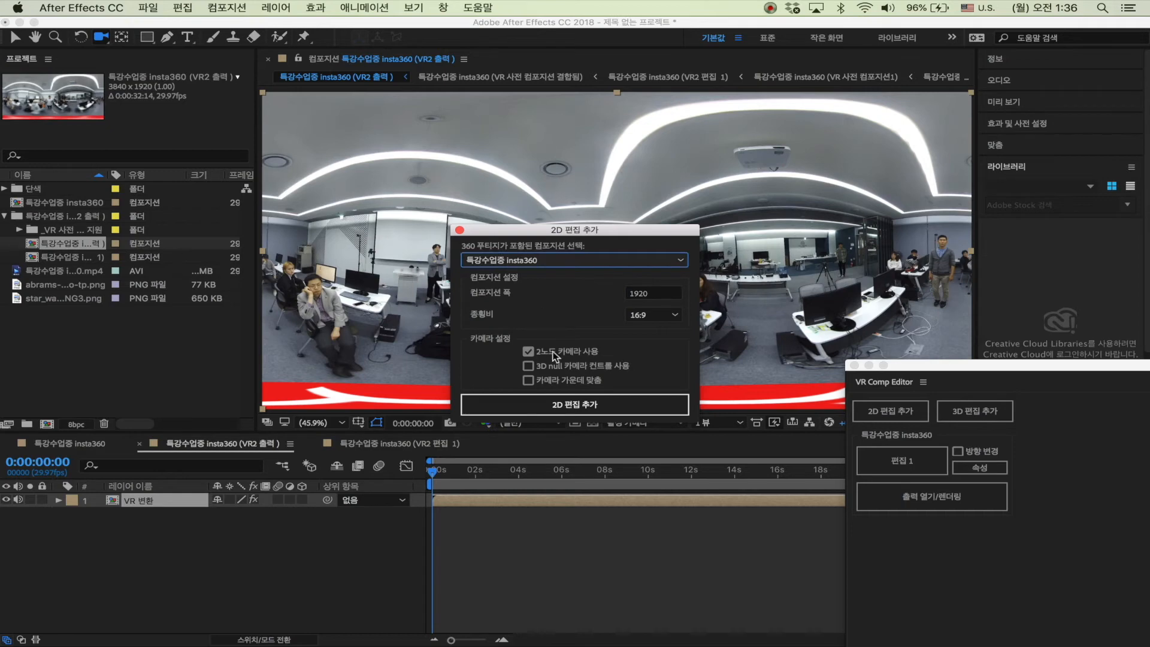
{"action": "left_click", "coordinate": [571, 405]}
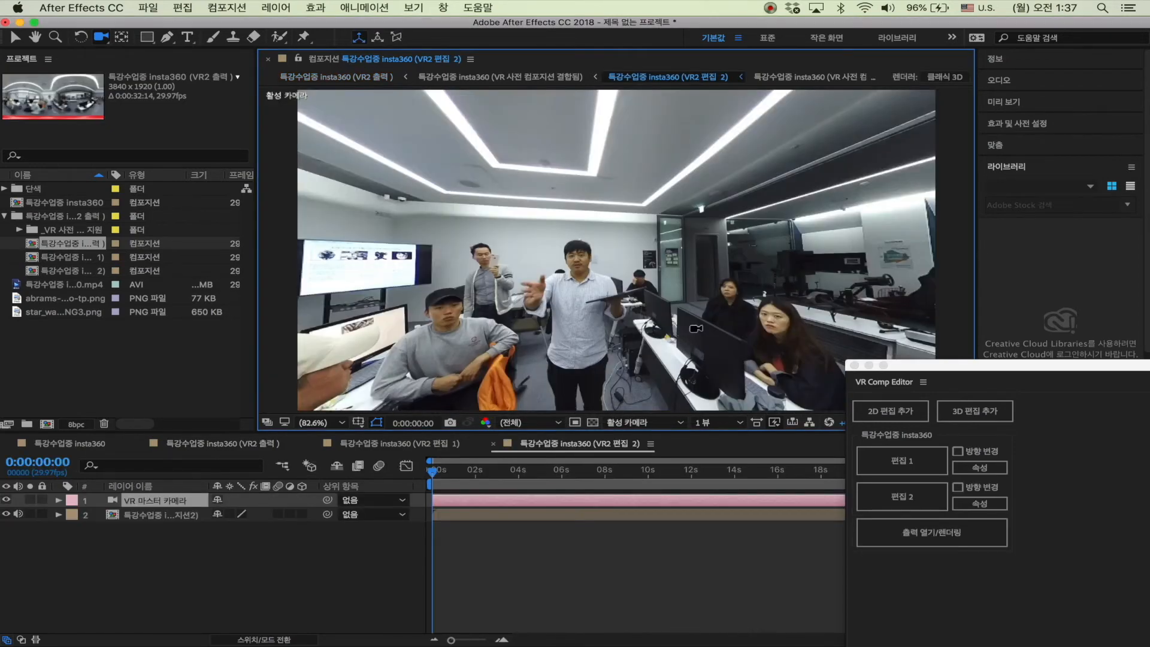
Place the star_wars_logo_PNG3.png above the second edit's footage as a 3D layer, with the camera facing the standing man in the white shirt
{"action": "left_click_drag", "start_coordinate": [694, 329], "coordinate": [573, 307]}
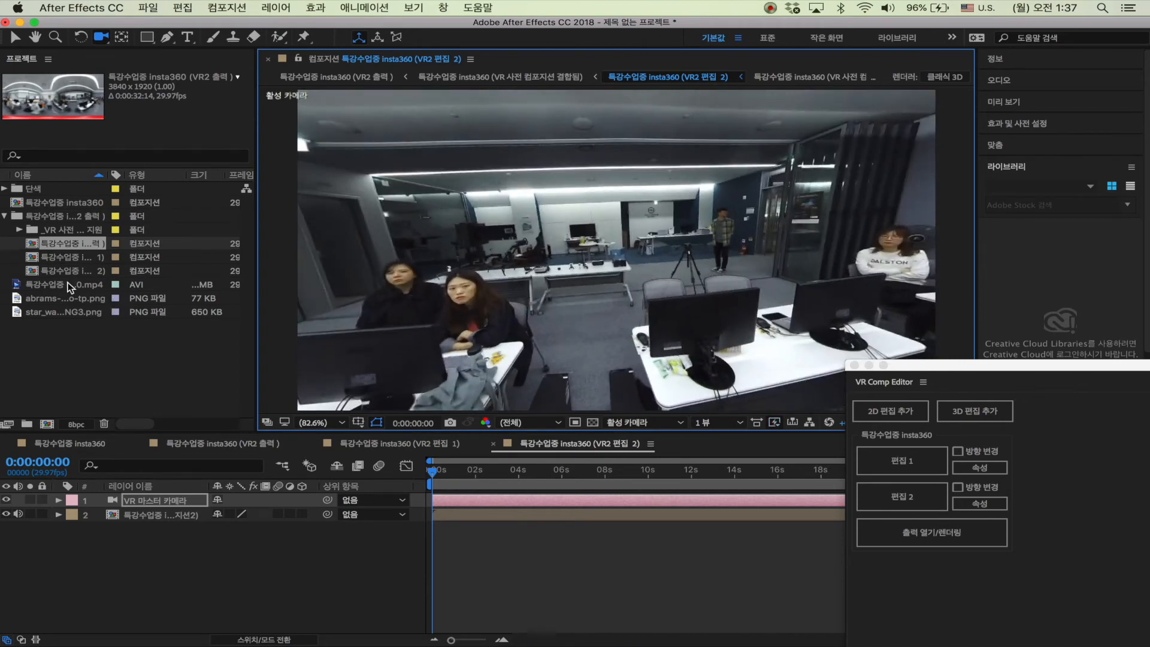
{"action": "left_click_drag", "start_coordinate": [58, 313], "coordinate": [128, 506]}
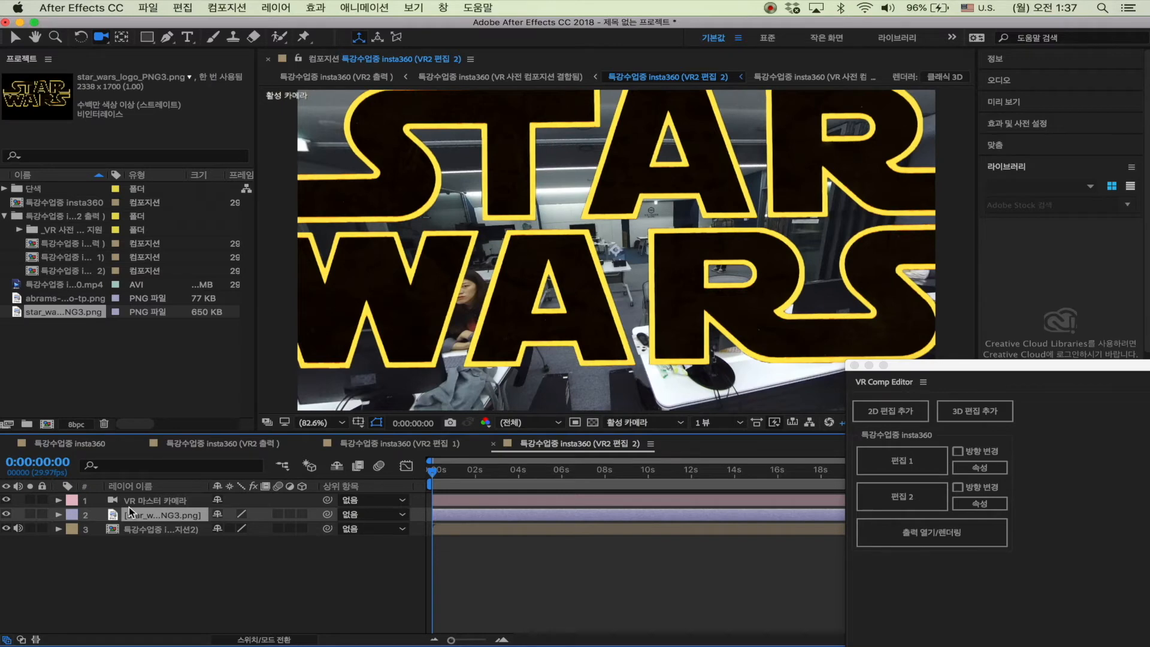
{"action": "left_click", "coordinate": [302, 515]}
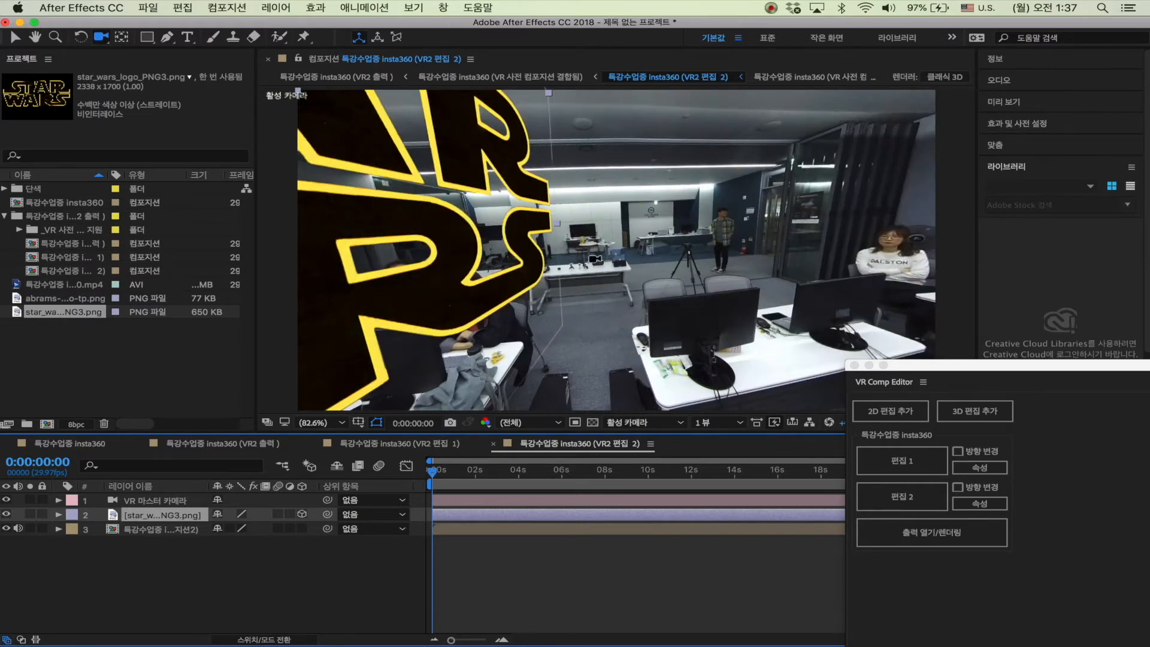
{"action": "left_click_drag", "start_coordinate": [594, 259], "coordinate": [704, 270]}
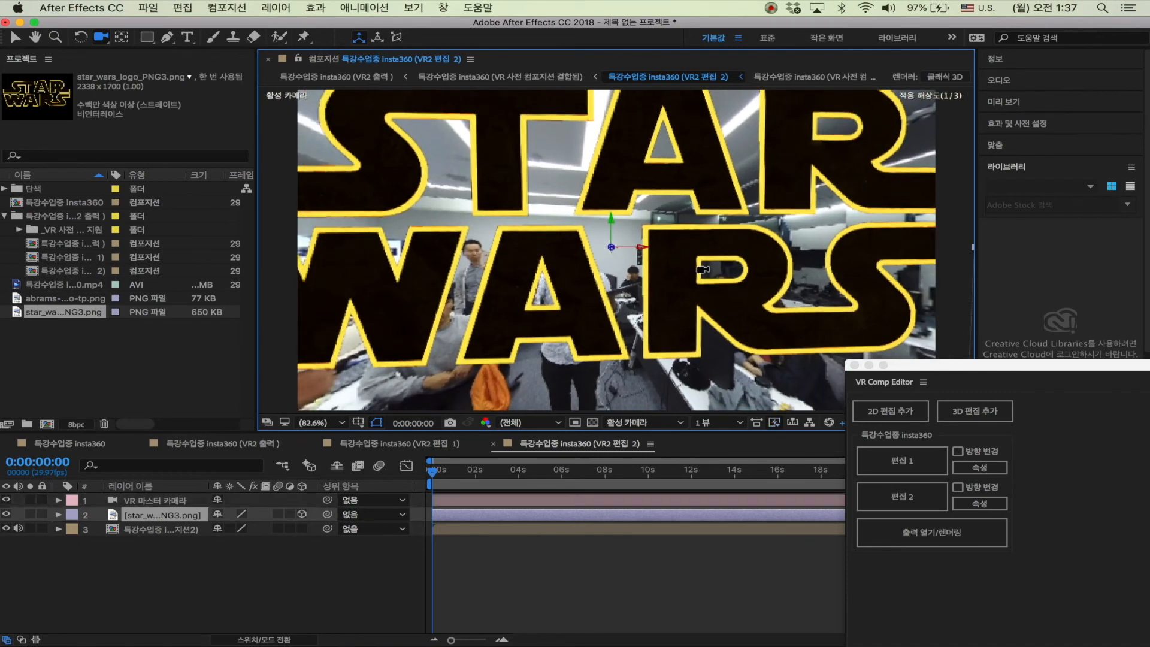
Set the Star Wars logo's position to 1003, 355, 56, scale to 20%, X orientation to 359°, X rotation to 22° and Y rotation to -5°
{"action": "left_click", "coordinate": [59, 515]}
{"action": "left_click", "coordinate": [75, 529]}
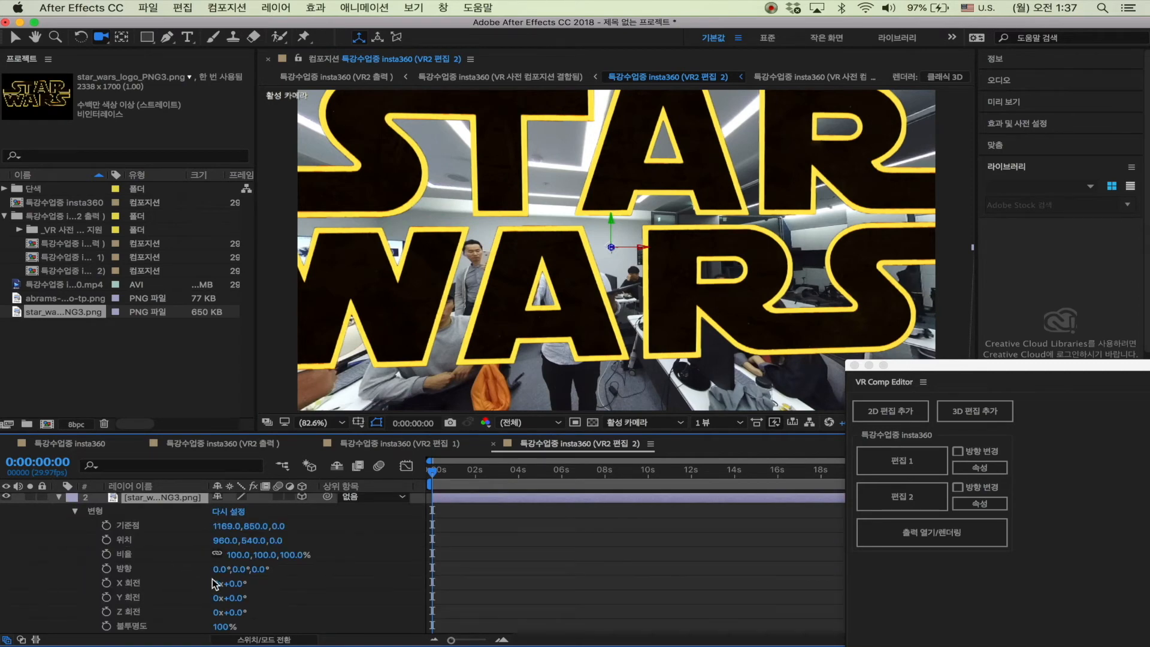
{"action": "left_click_drag", "start_coordinate": [216, 569], "coordinate": [220, 568]}
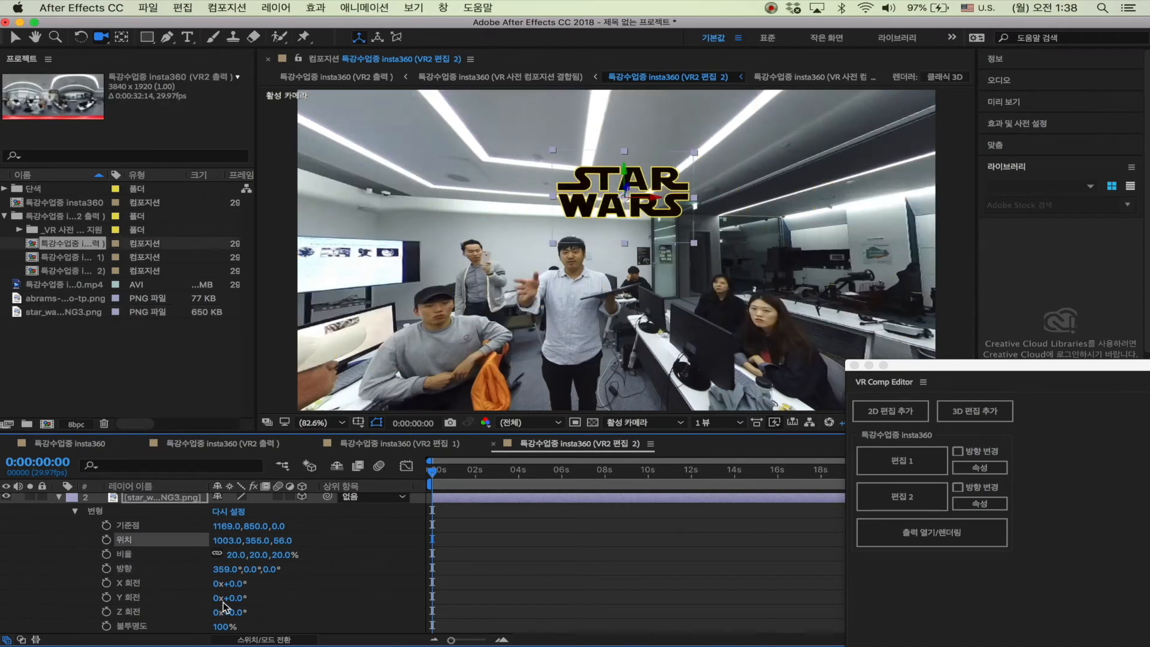
{"action": "left_click_drag", "start_coordinate": [233, 597], "coordinate": [254, 582]}
Open the output composition and compare both logos in the panorama with the first and second 2D edits
{"action": "left_click", "coordinate": [933, 538]}
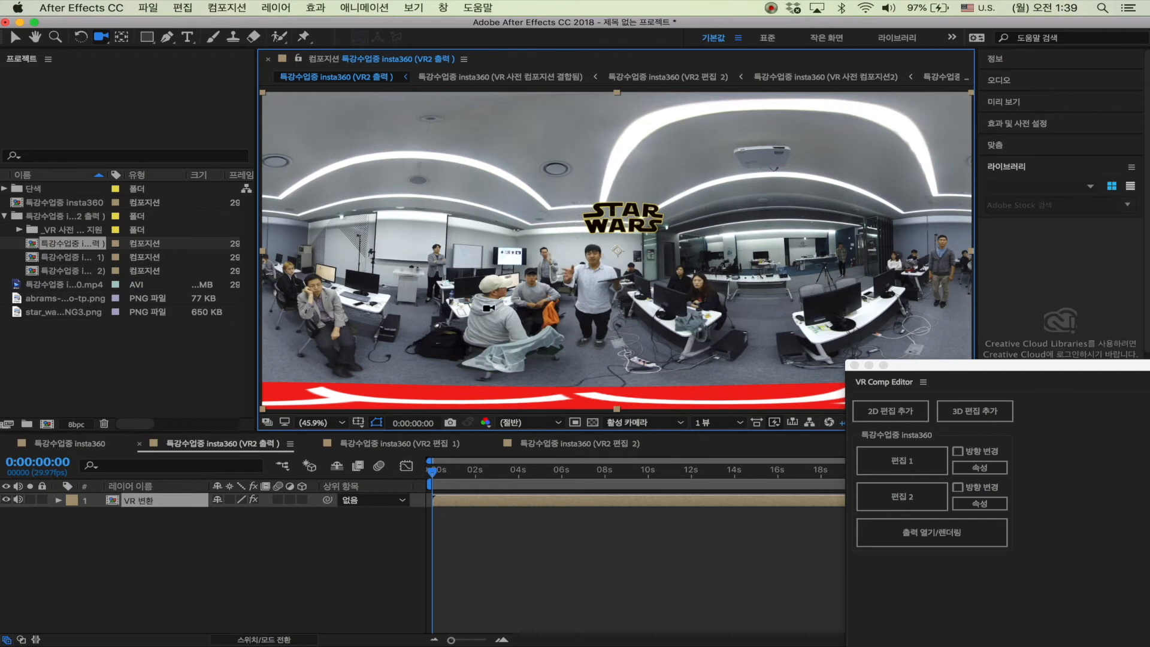
{"action": "left_click", "coordinate": [407, 444]}
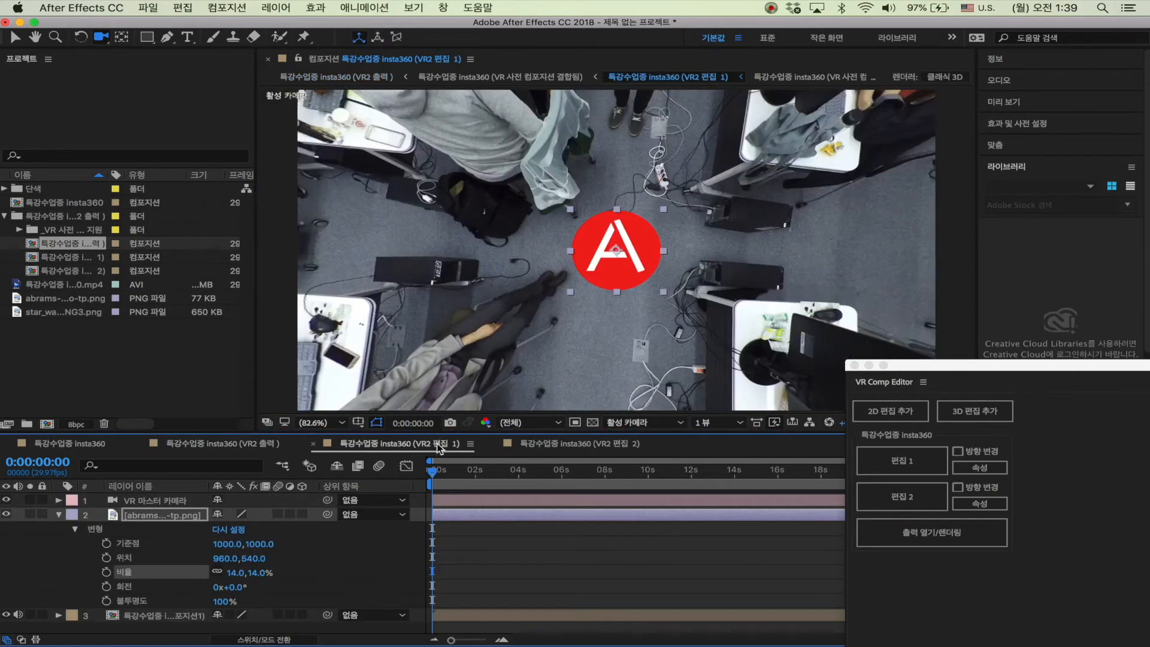
{"action": "left_click", "coordinate": [550, 444]}
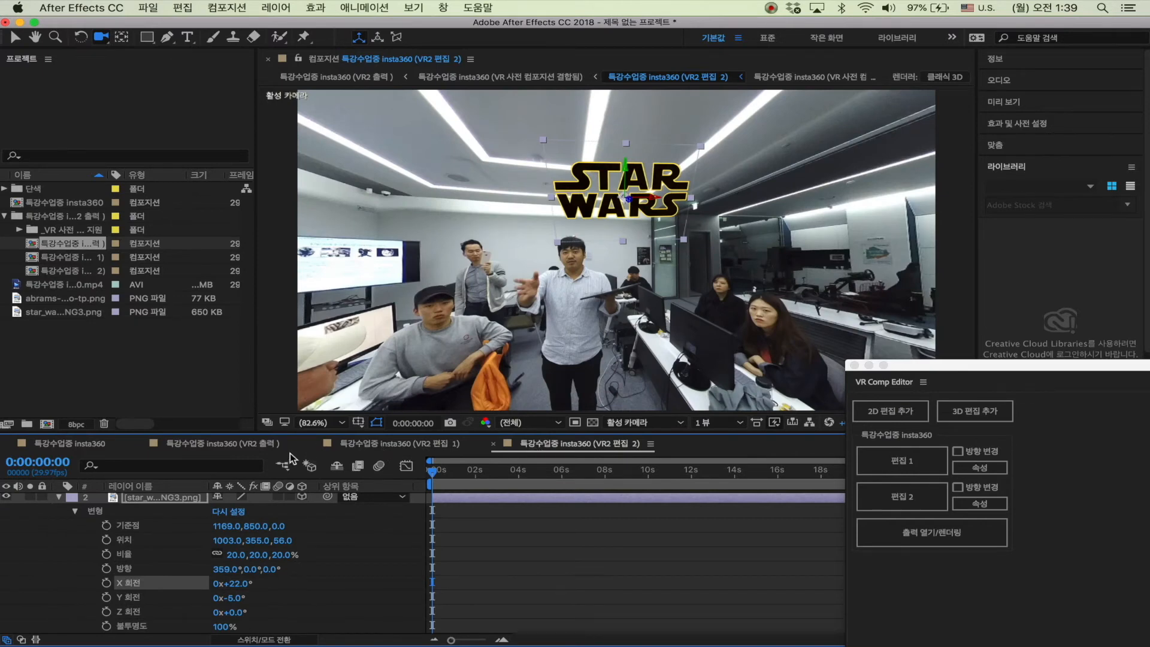
{"action": "left_click", "coordinate": [239, 446]}
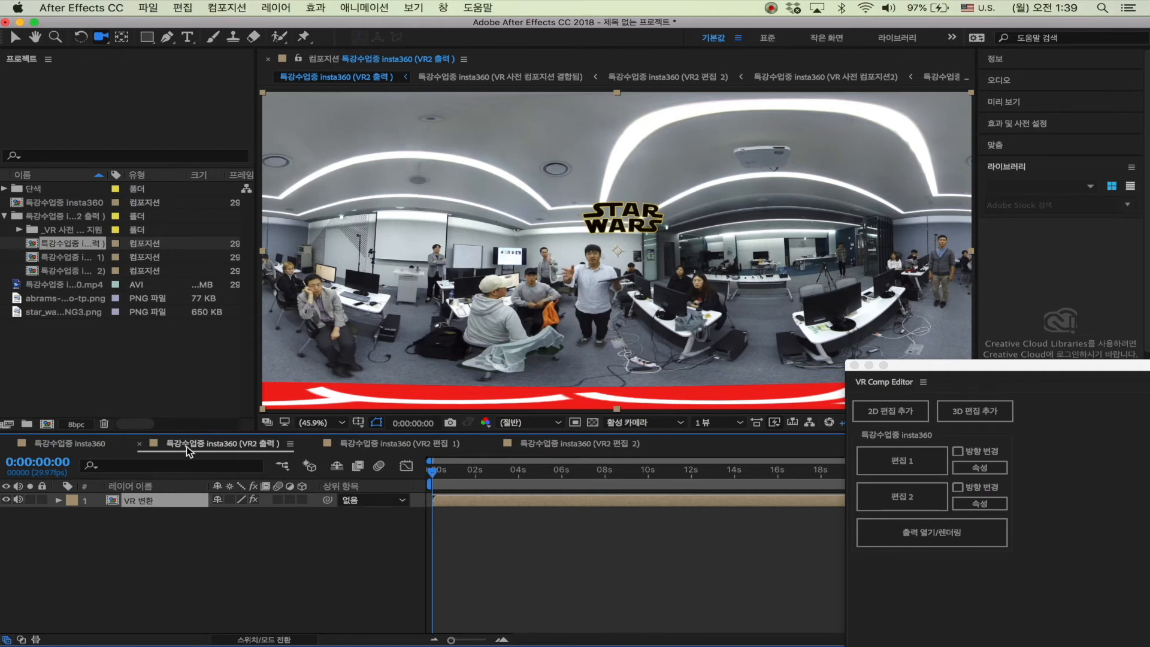
Export the 특강수업중 insta360 (VR2 출력) composition to the Adobe Media Encoder queue
{"action": "left_click", "coordinate": [148, 7]}
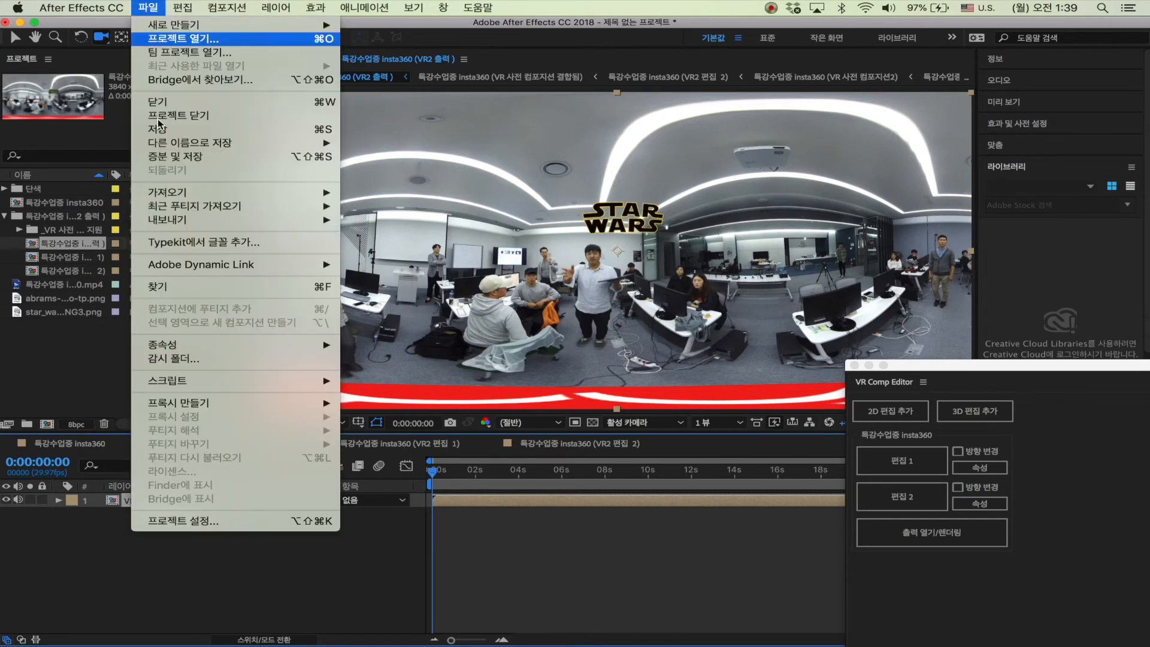
{"action": "mouse_move", "coordinate": [198, 221]}
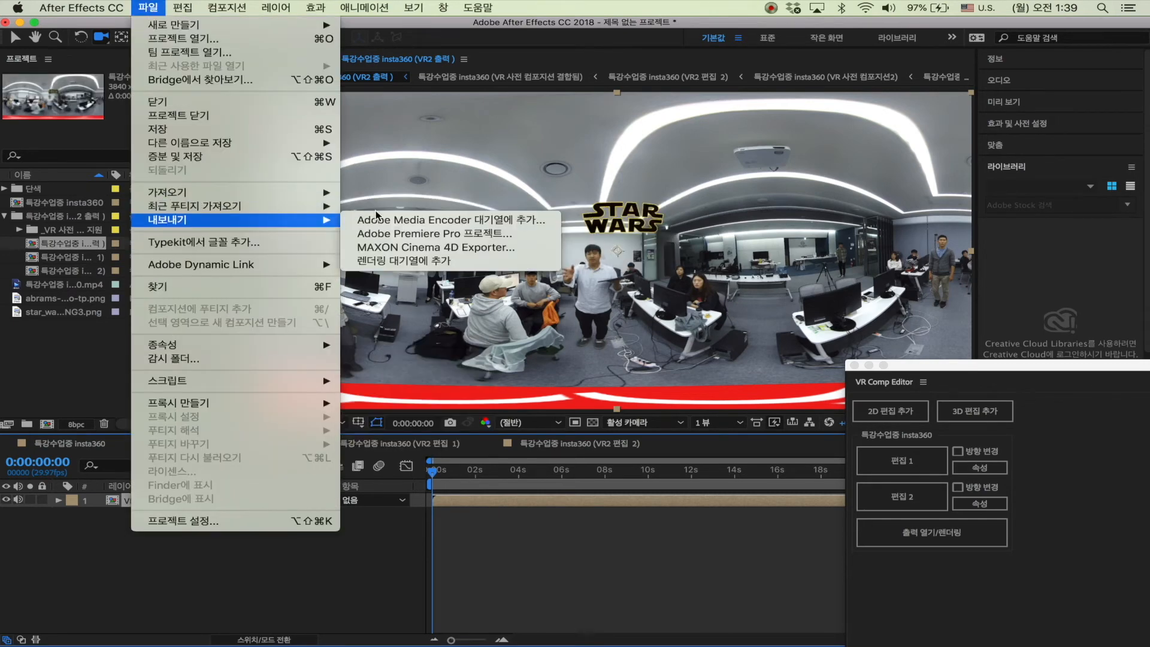
{"action": "left_click", "coordinate": [389, 221]}
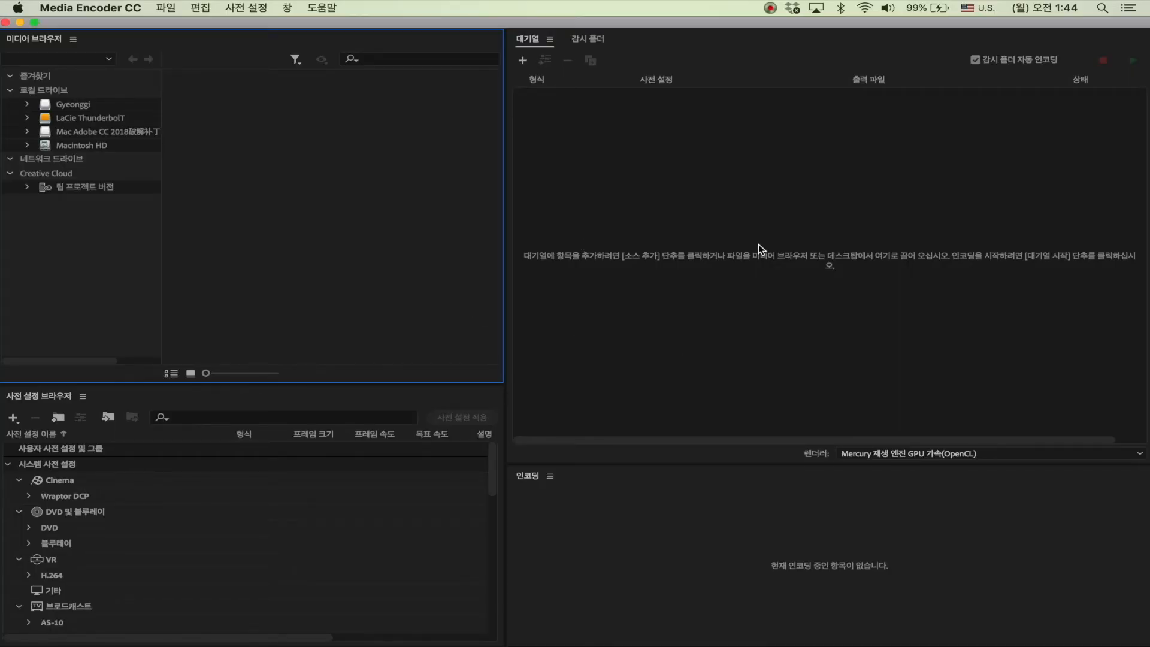
{"action": "left_click", "coordinate": [725, 260]}
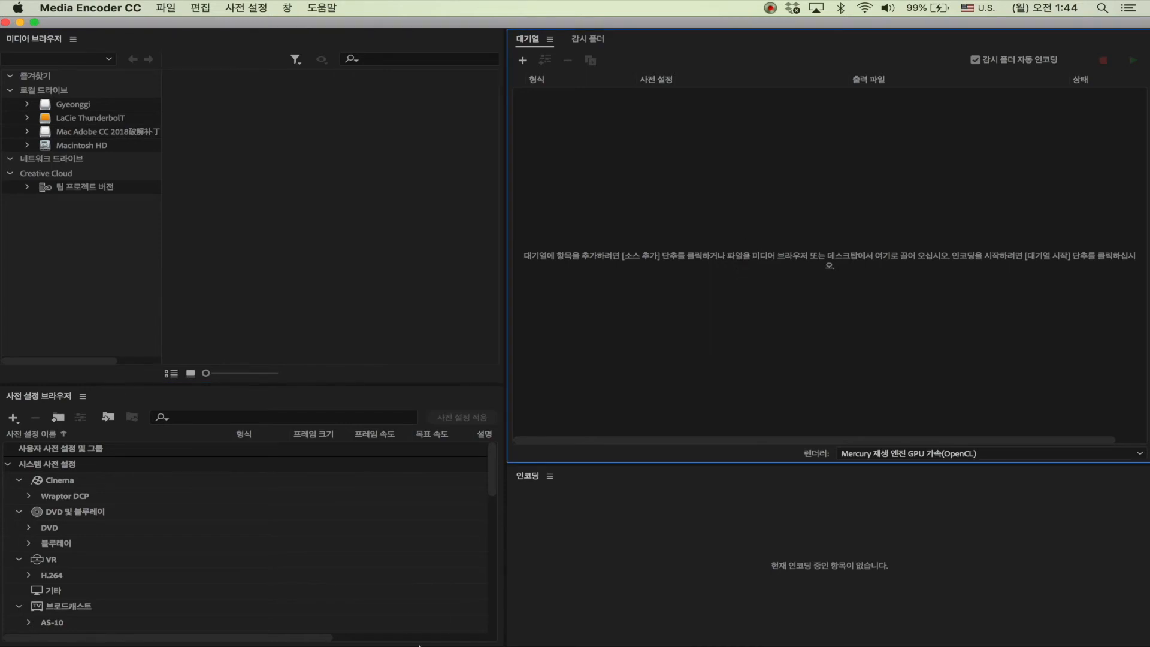
Switch to After Effects and save the project on the desktop as 360sample
{"action": "mouse_move", "coordinate": [652, 635]}
{"action": "left_click", "coordinate": [934, 628]}
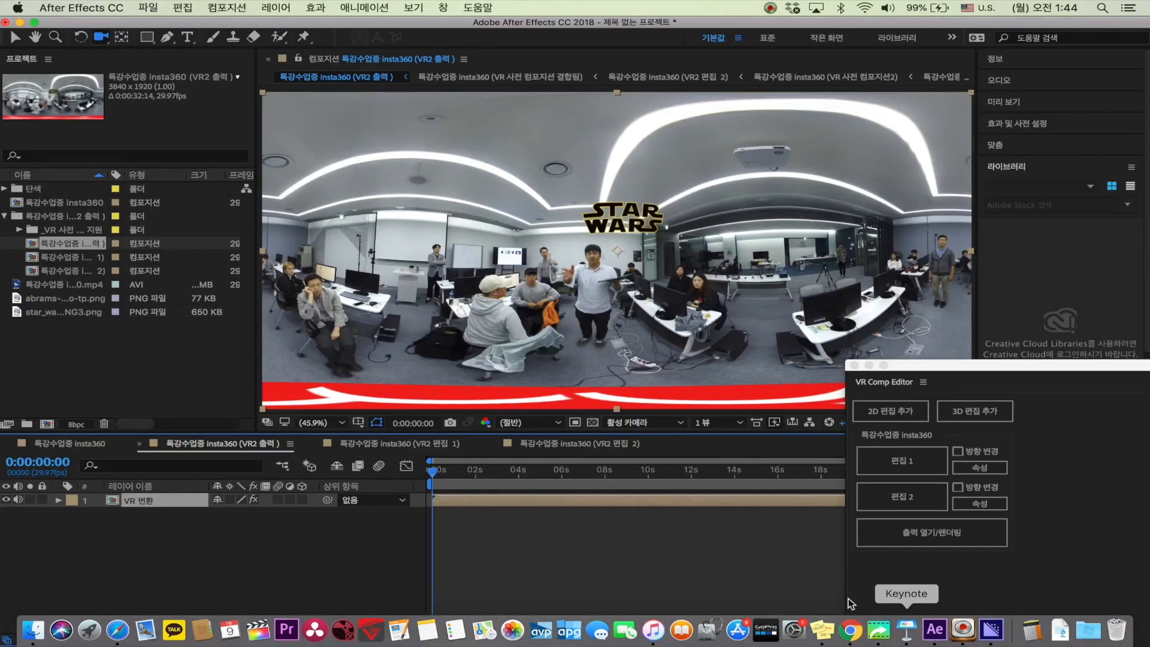
{"action": "left_click", "coordinate": [146, 7]}
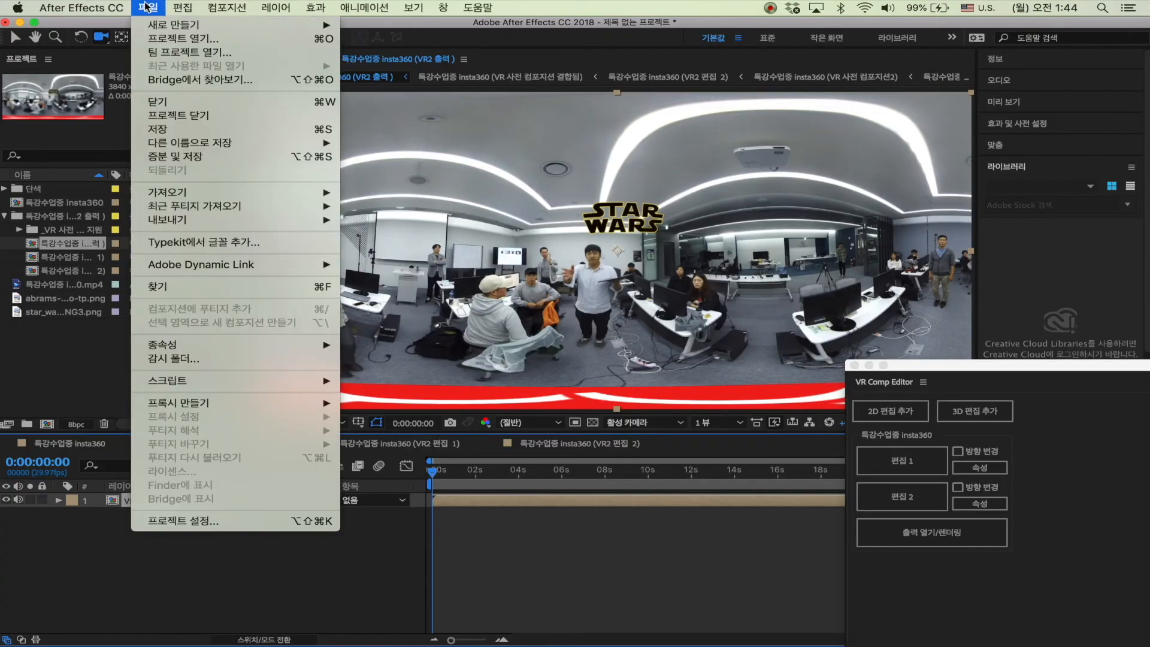
{"action": "left_click", "coordinate": [169, 128]}
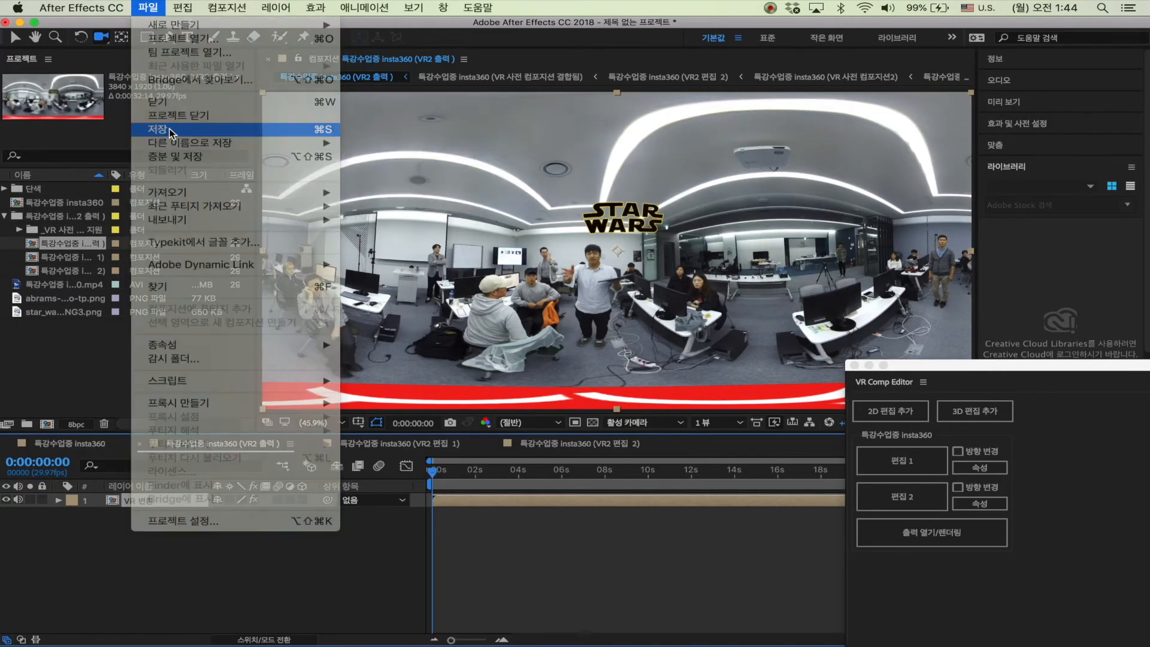
{"action": "type", "text": "36"}
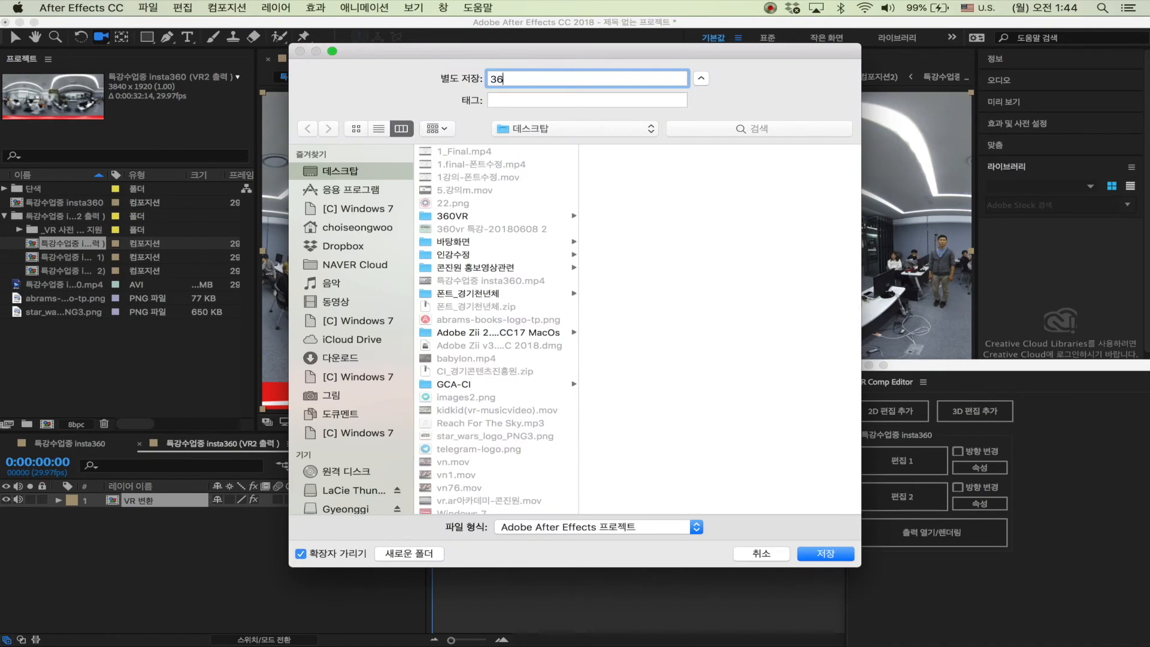
{"action": "type", "text": "0sample"}
{"action": "key", "text": "Return"}
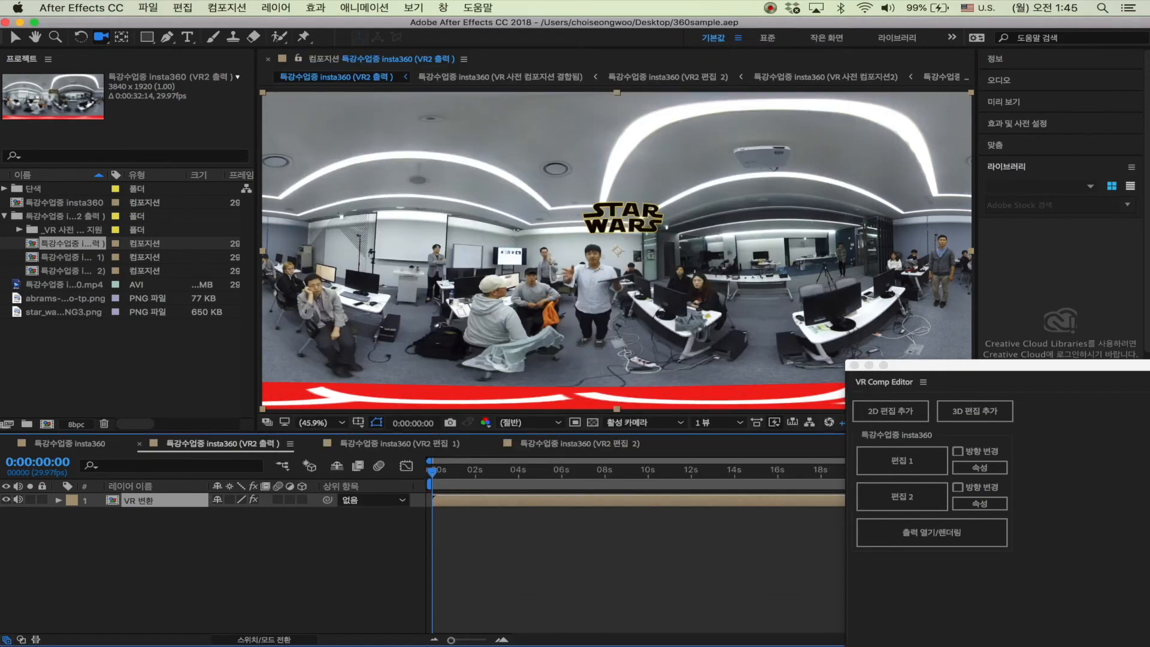
Switch to Media Encoder and add the 특강수업중 insta360 (VR2 출력) composition from 360sample.aep on the desktop to the queue
{"action": "mouse_move", "coordinate": [916, 637]}
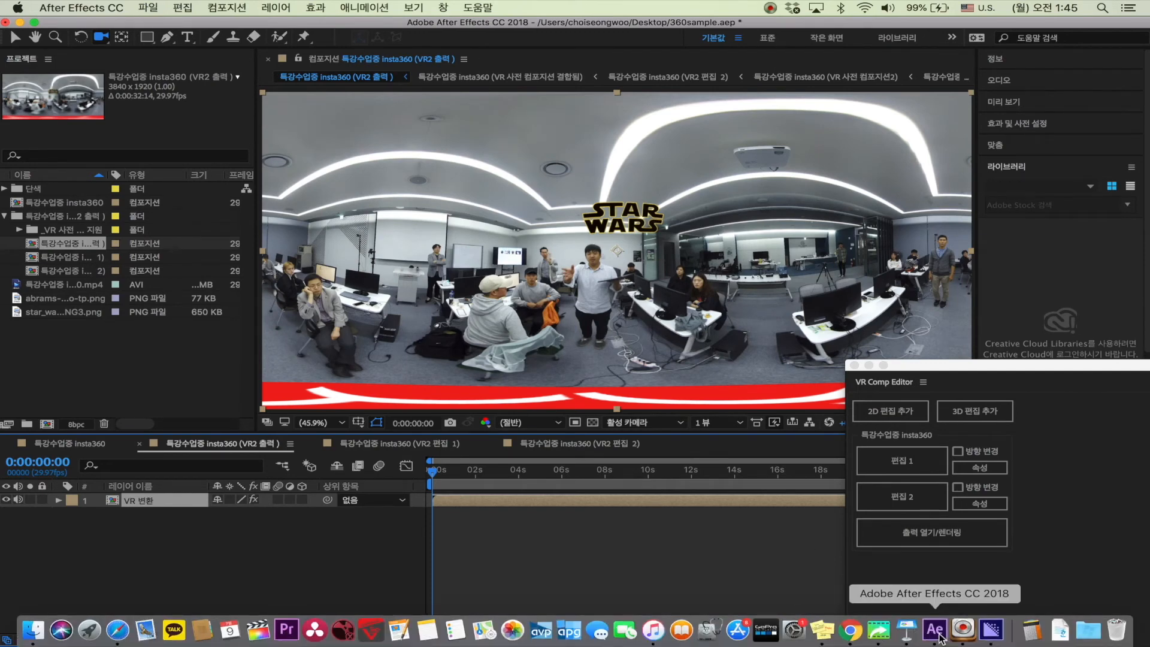
{"action": "left_click", "coordinate": [991, 630]}
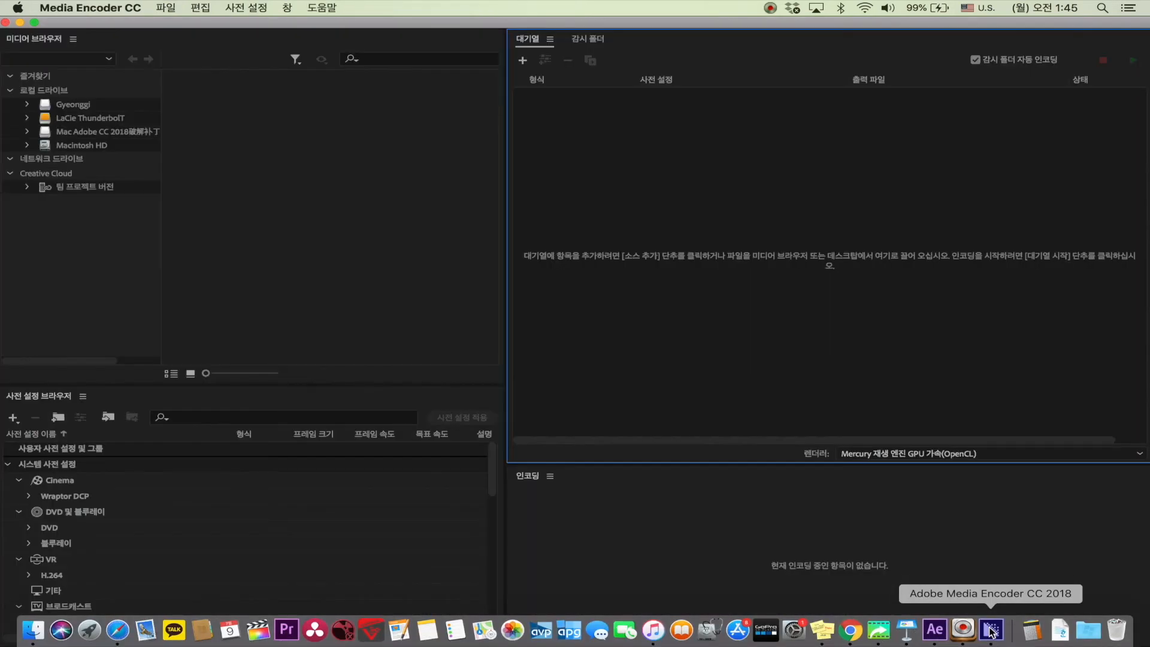
{"action": "double_click", "coordinate": [679, 253]}
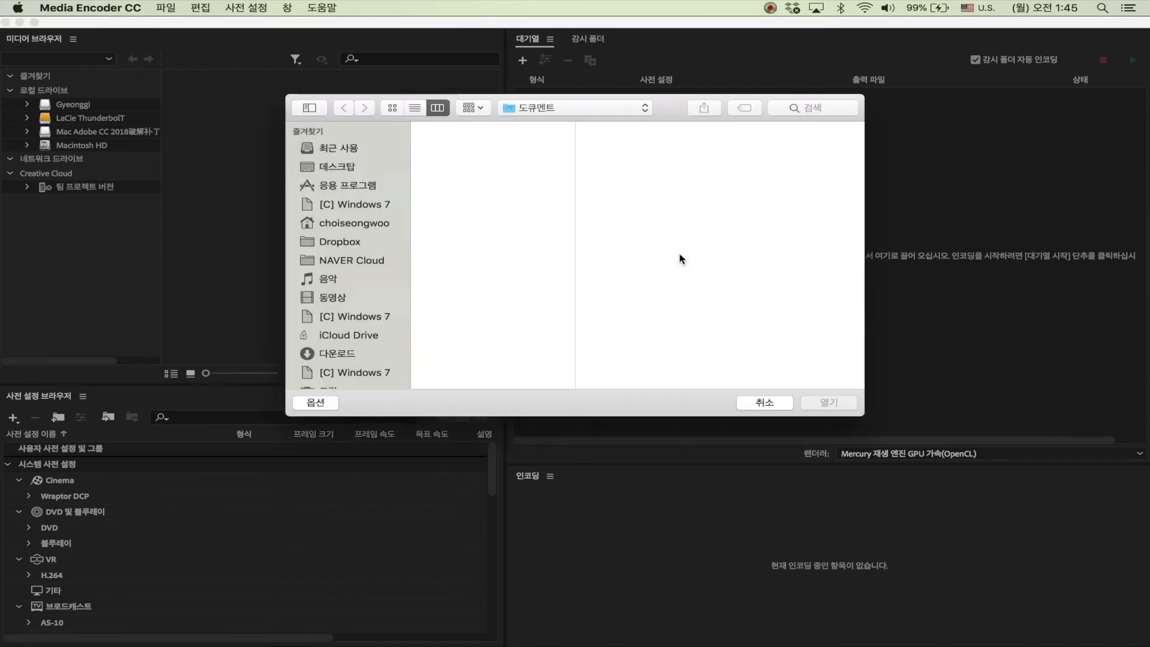
{"action": "left_click", "coordinate": [341, 166]}
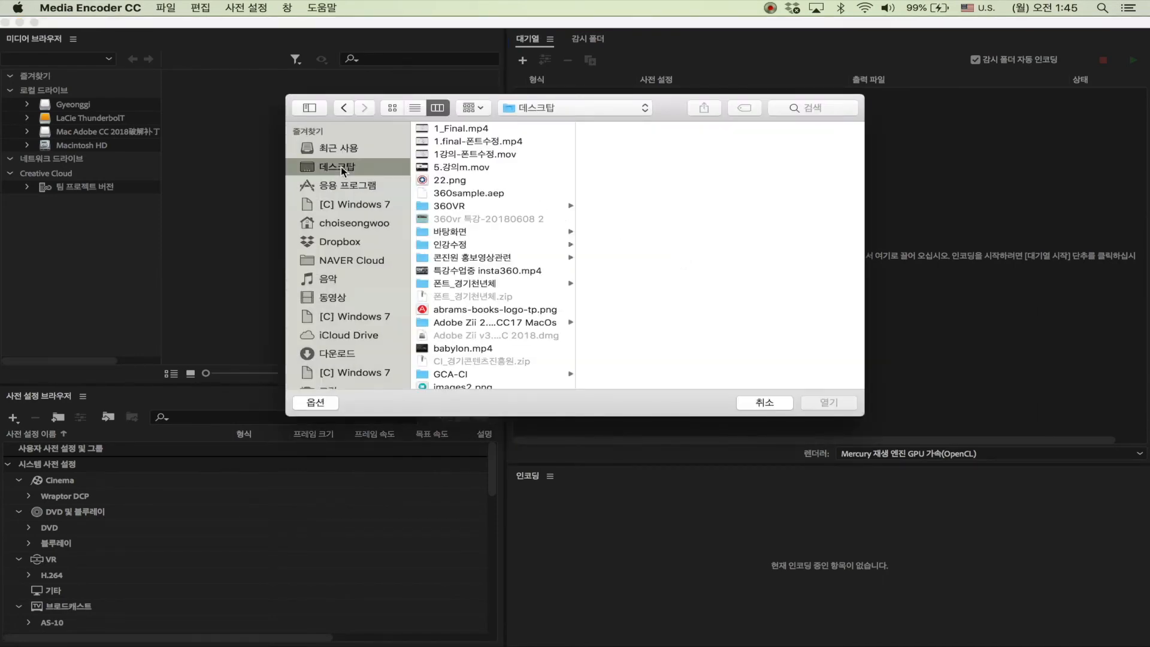
{"action": "double_click", "coordinate": [475, 194]}
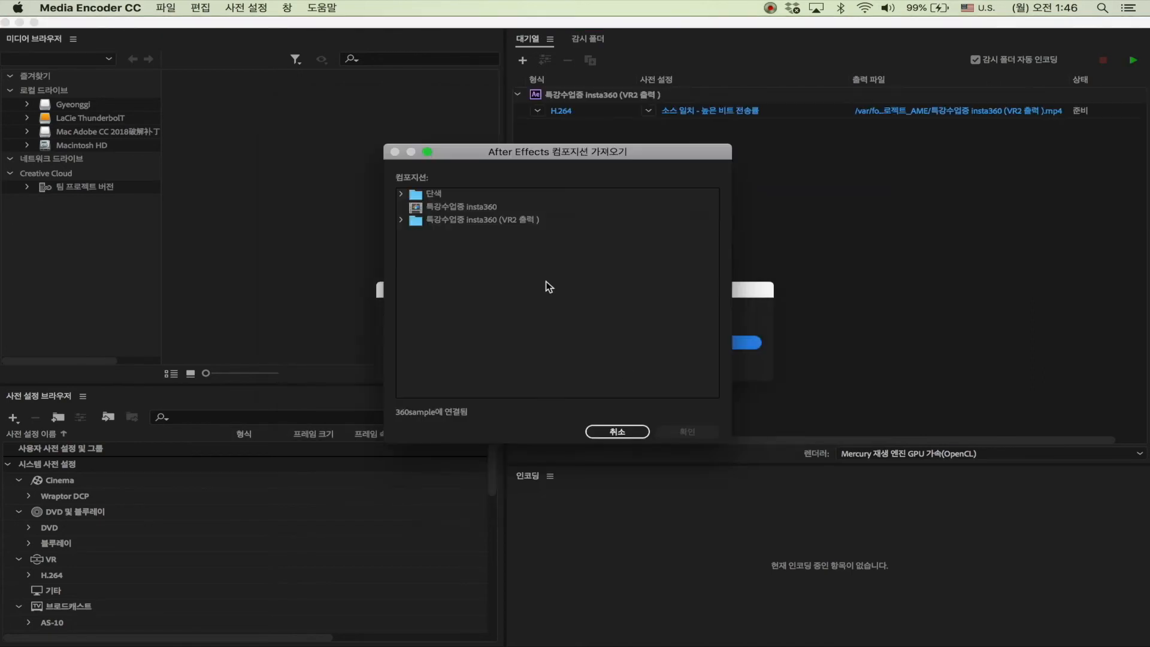
{"action": "left_click", "coordinate": [401, 219]}
{"action": "left_click", "coordinate": [525, 245]}
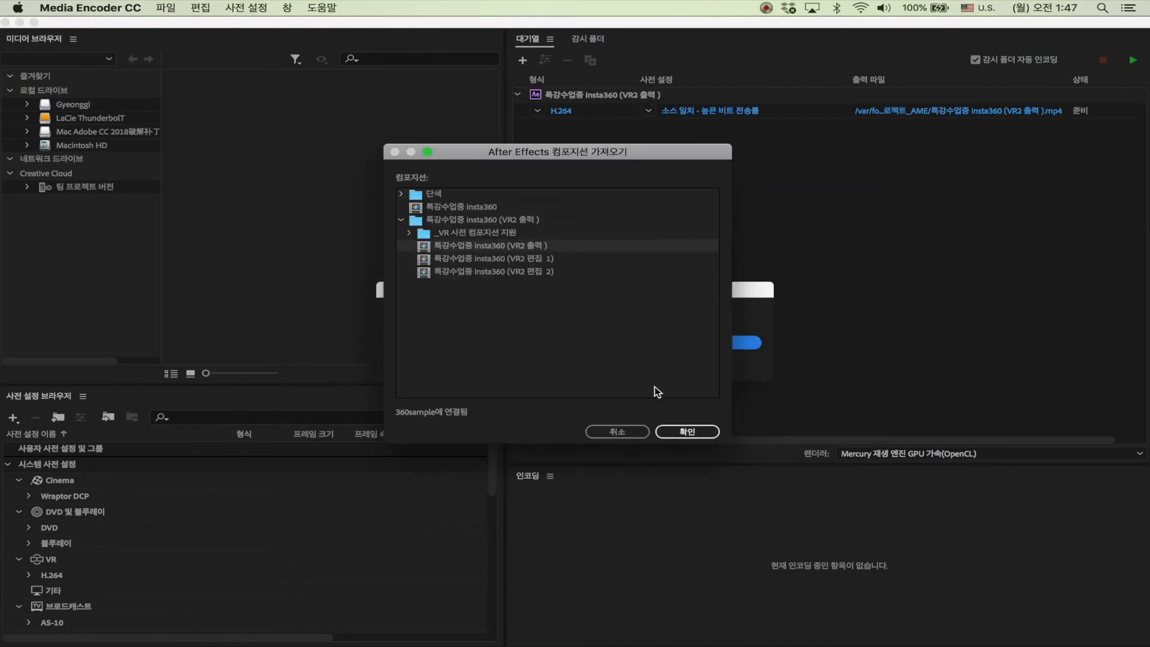
{"action": "left_click", "coordinate": [715, 431]}
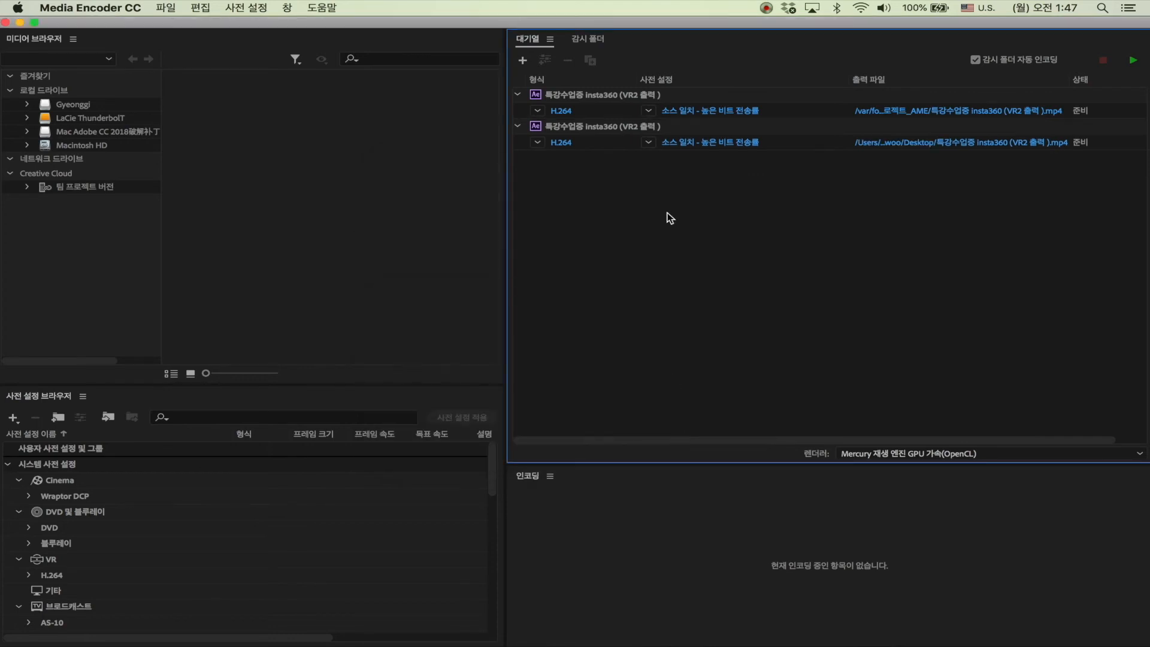
Remove the second 특강수업중 insta360 (VR2 출력) entry, which outputs to the desktop, from the queue
{"action": "left_click", "coordinate": [631, 125]}
{"action": "key", "text": "Delete"}
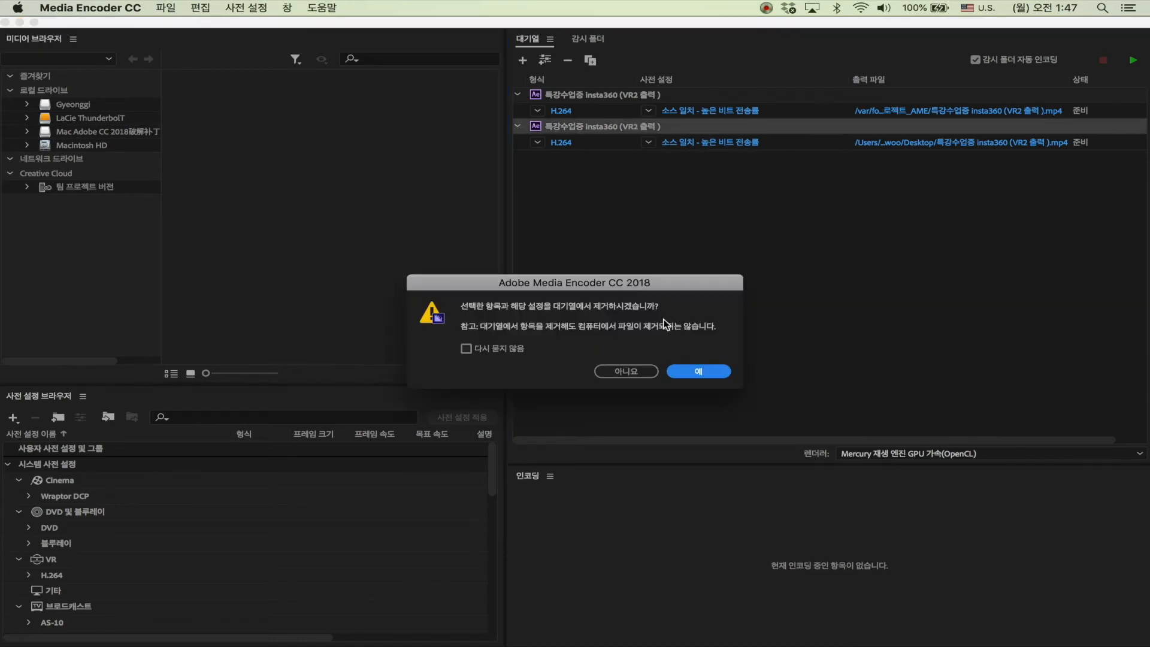
{"action": "left_click", "coordinate": [685, 372]}
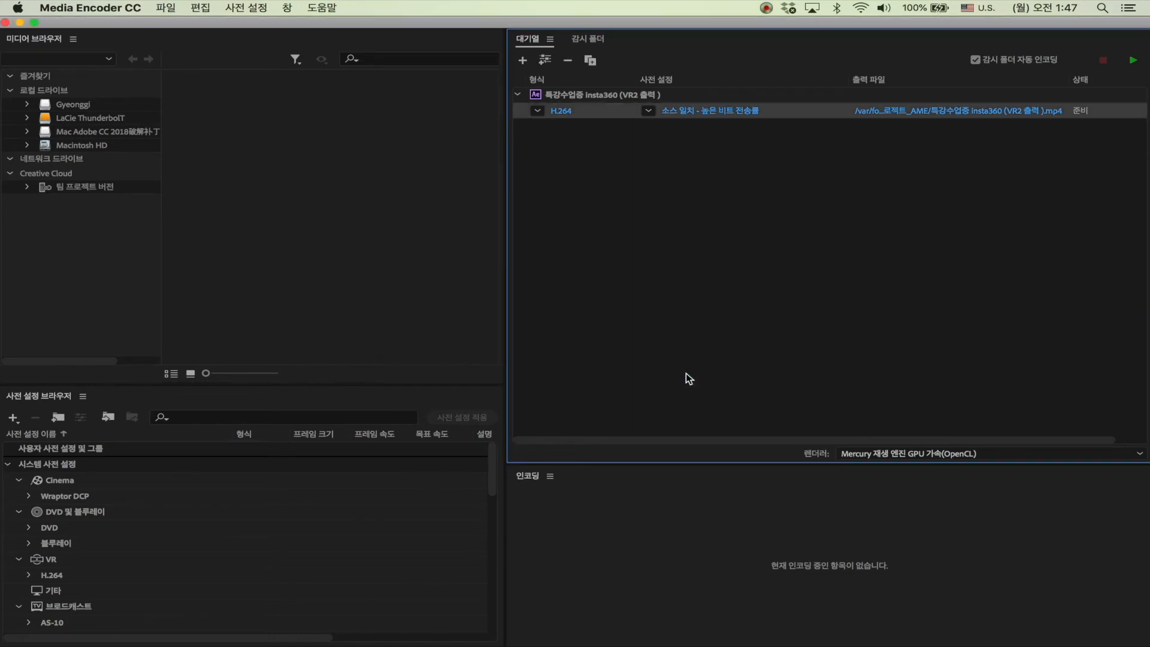
Apply the VR Monoscopic Match Source Ambisonics preset to the queued H.264 output in Media Encoder and start encoding the queue
{"action": "left_click", "coordinate": [537, 110]}
{"action": "left_click", "coordinate": [563, 111]}
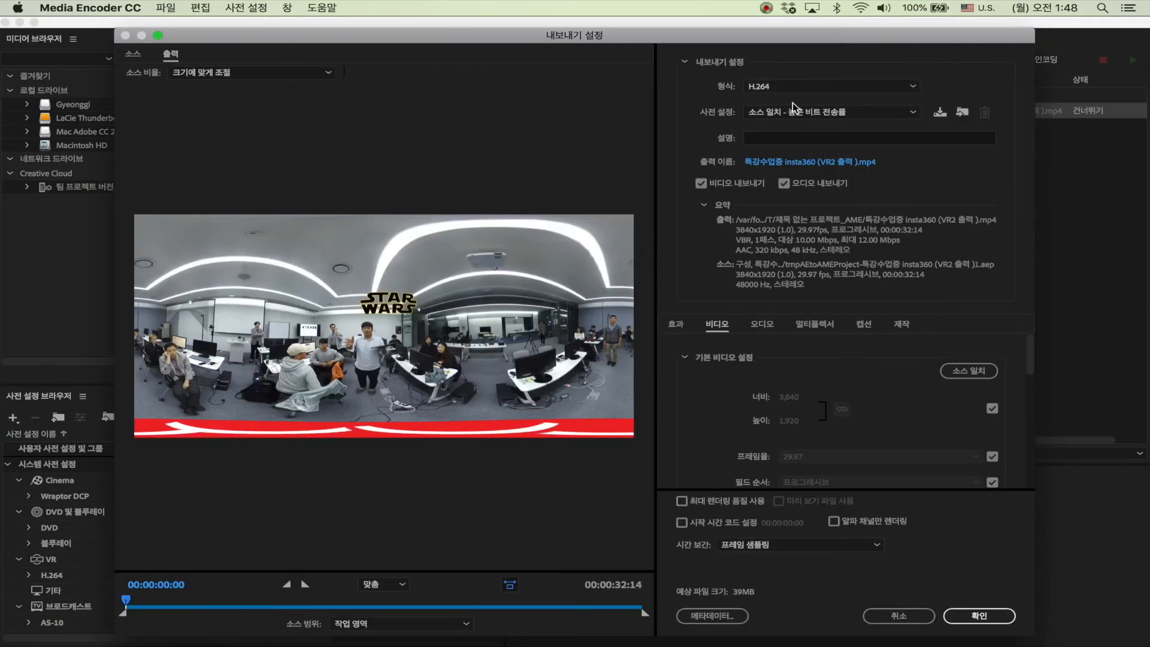
{"action": "left_click", "coordinate": [791, 114]}
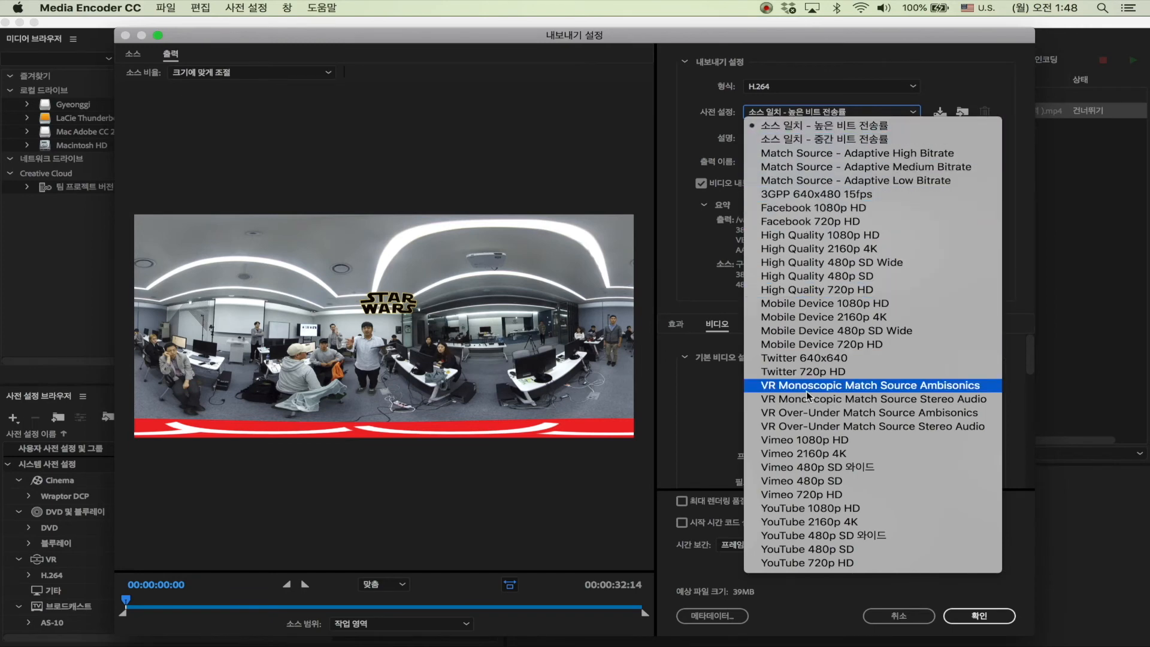
{"action": "left_click", "coordinate": [860, 390]}
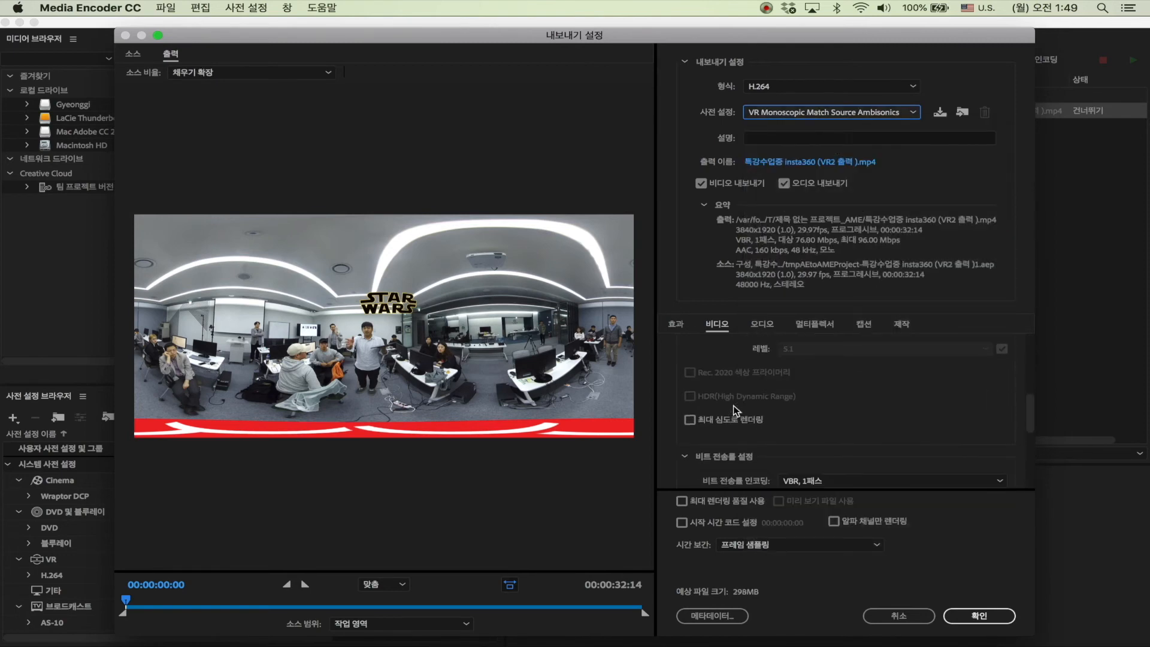
{"action": "scroll", "coordinate": [733, 405], "scroll_direction": "down", "scroll_amount": 8}
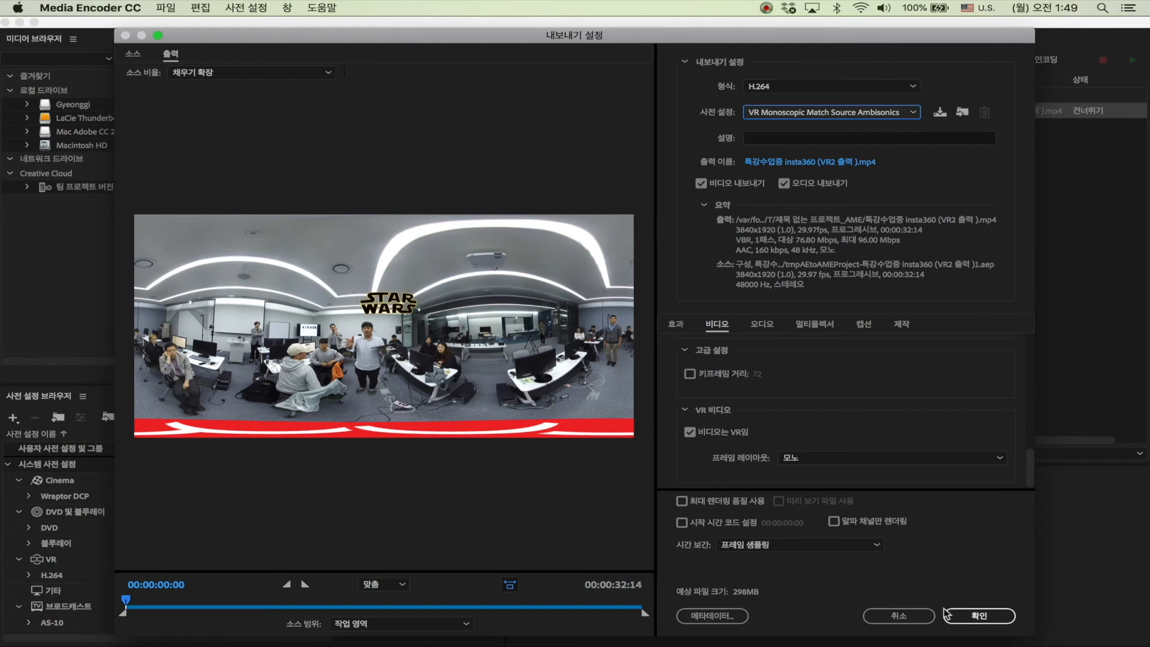
{"action": "left_click", "coordinate": [970, 618]}
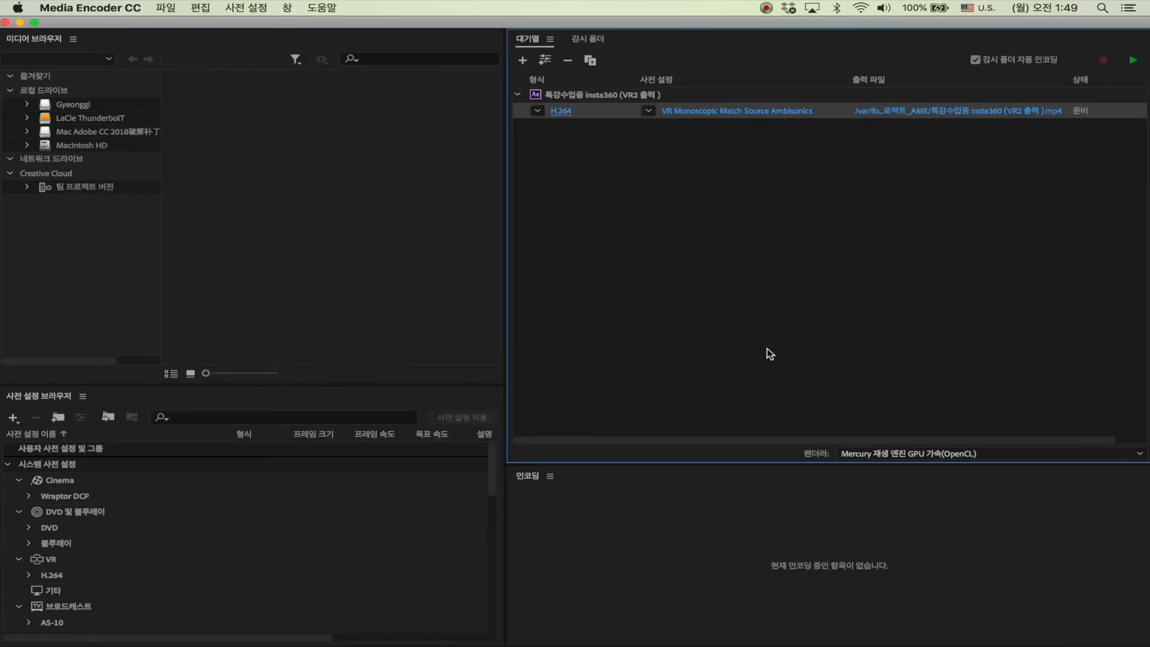
{"action": "left_click", "coordinate": [1133, 61]}
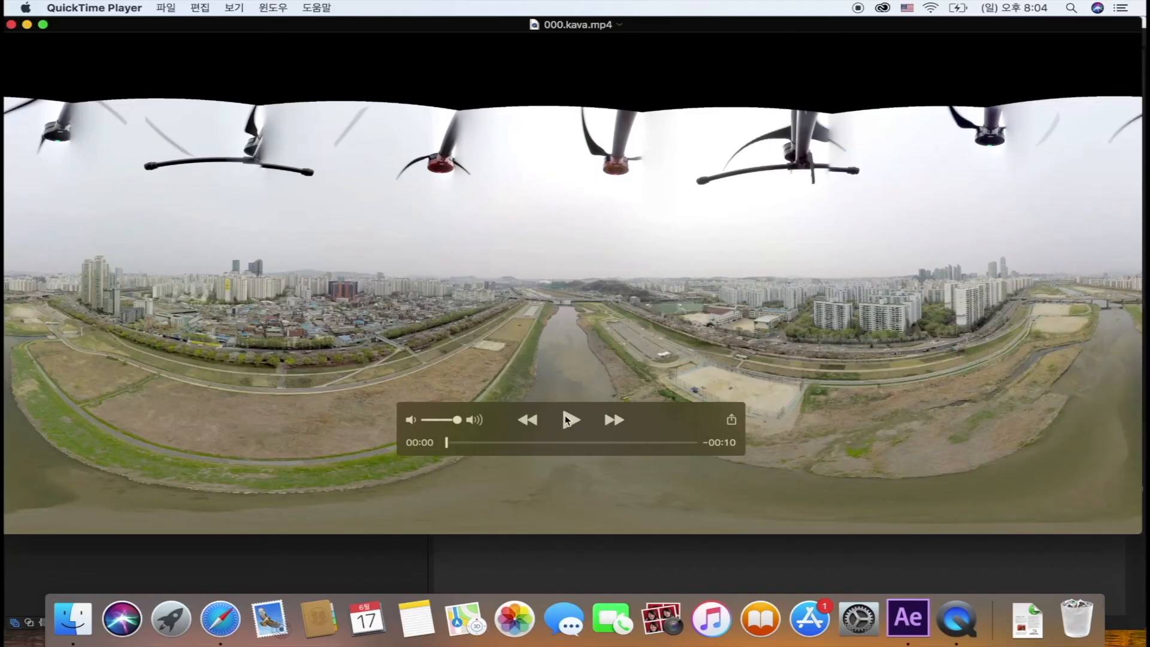
Play the 000.kava.mp4 drone footage in QuickTime Player with the volume turned down, and close it
{"action": "left_click_drag", "start_coordinate": [456, 420], "coordinate": [402, 422]}
{"action": "left_click", "coordinate": [571, 420]}
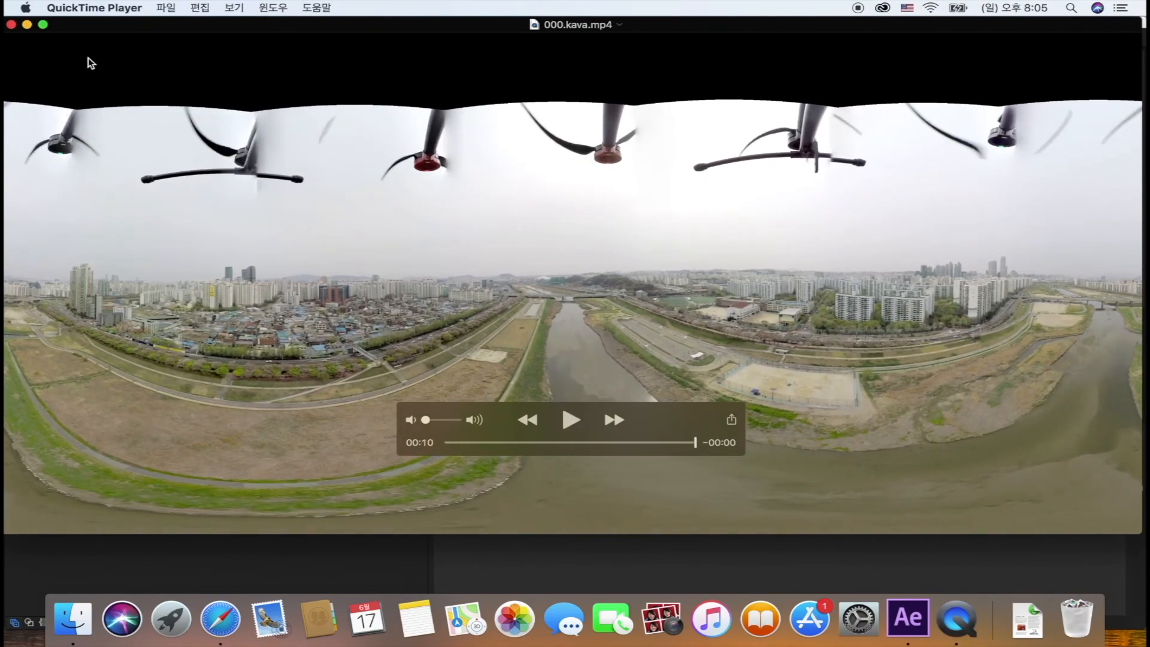
{"action": "left_click", "coordinate": [11, 25]}
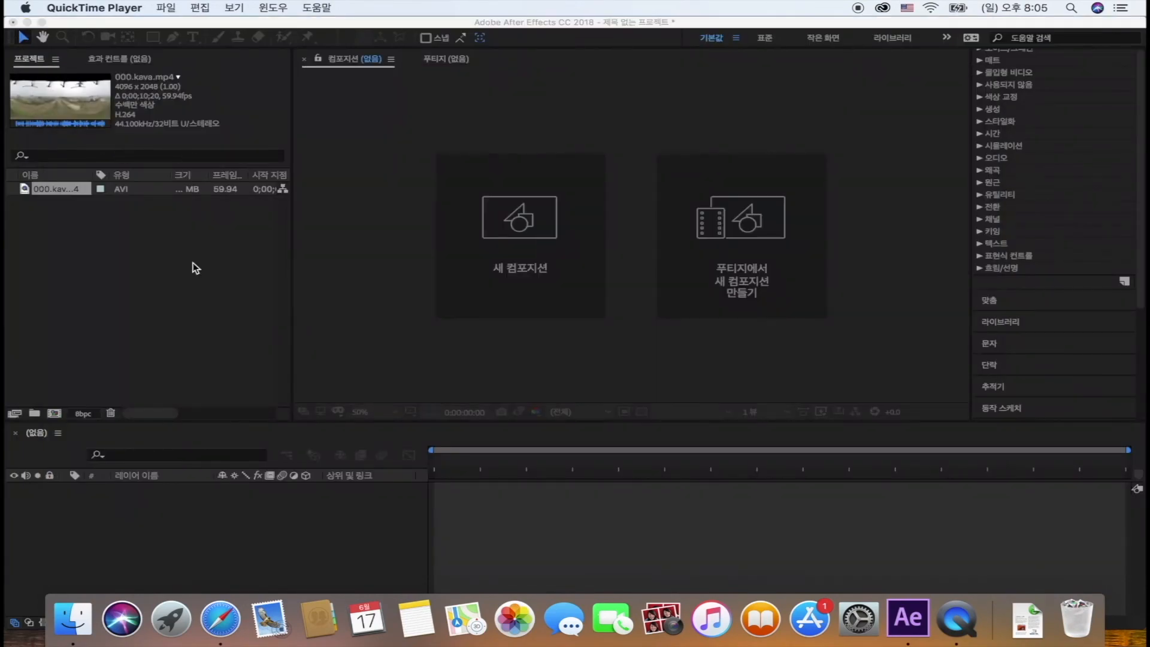
Create a composition from the 000.kava.mp4 footage in After Effects and open the VR Comp Editor script beside it
{"action": "left_click", "coordinate": [75, 221]}
{"action": "left_click_drag", "start_coordinate": [59, 189], "coordinate": [120, 526]}
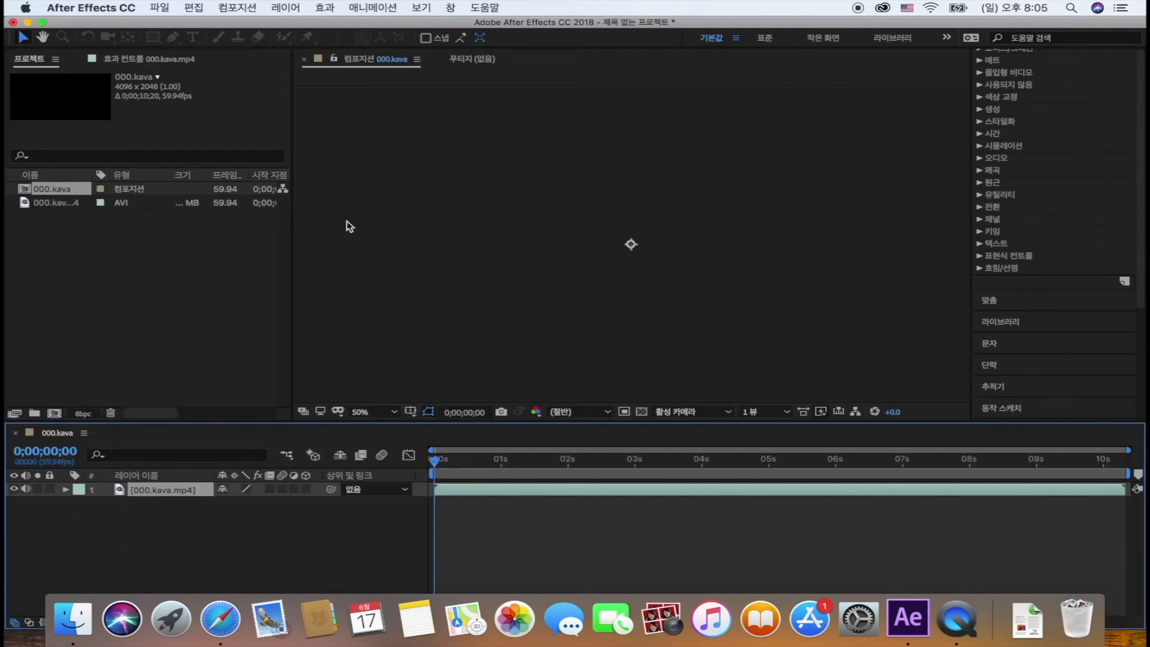
{"action": "left_click", "coordinate": [450, 7]}
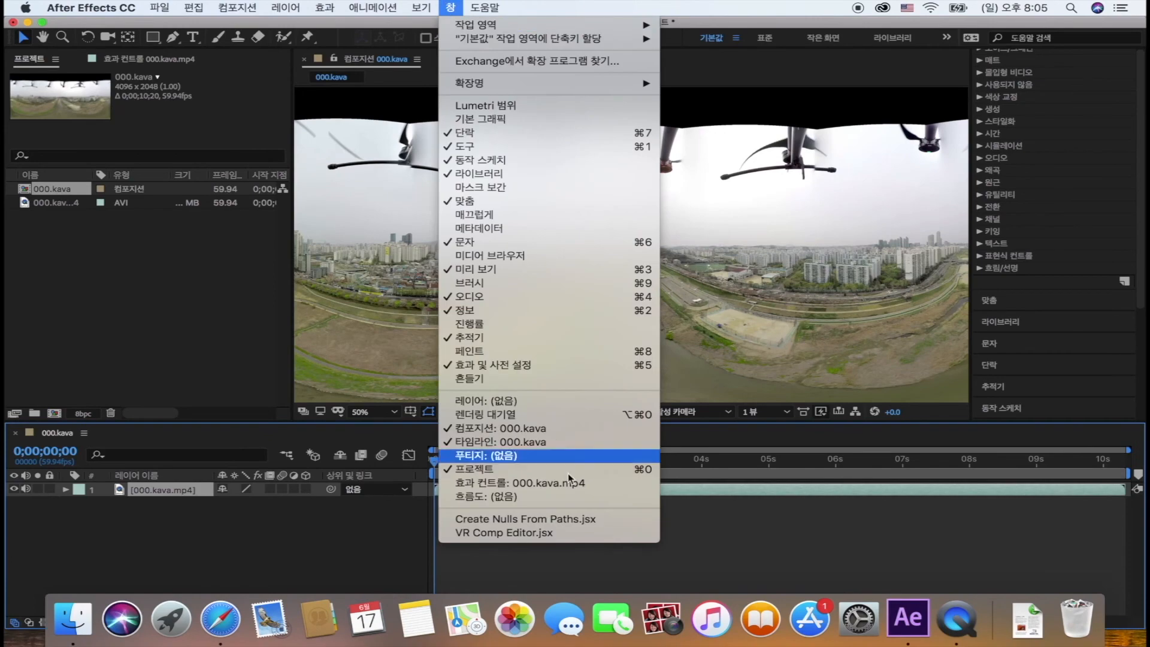
{"action": "left_click", "coordinate": [527, 533]}
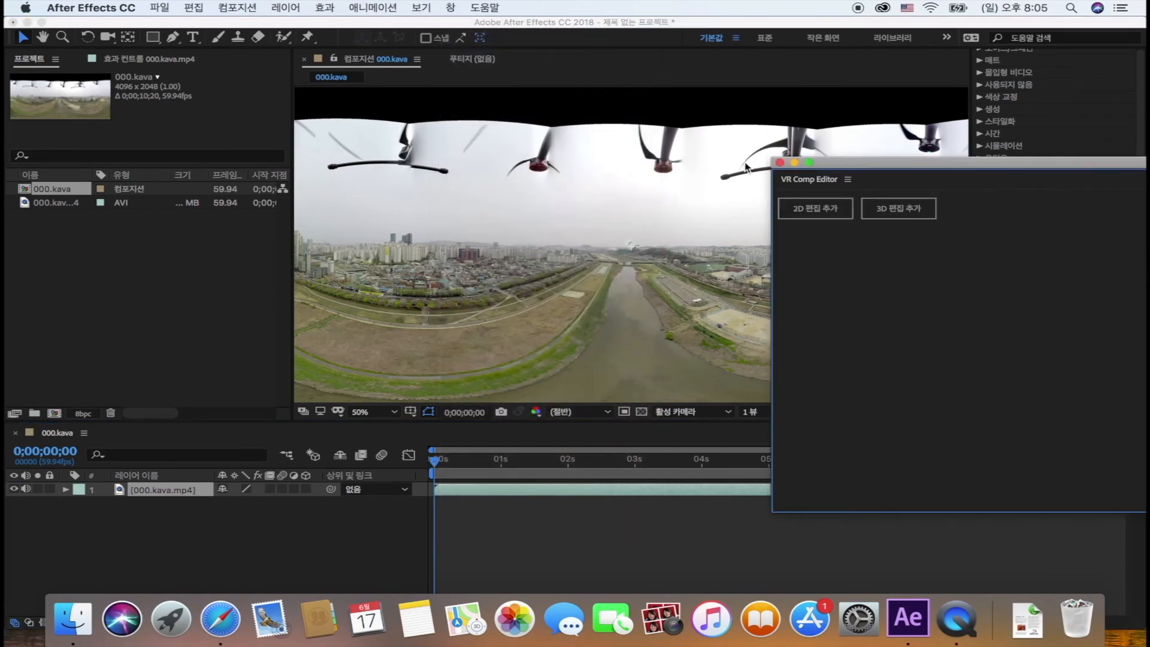
{"action": "left_click_drag", "start_coordinate": [866, 174], "coordinate": [801, 150]}
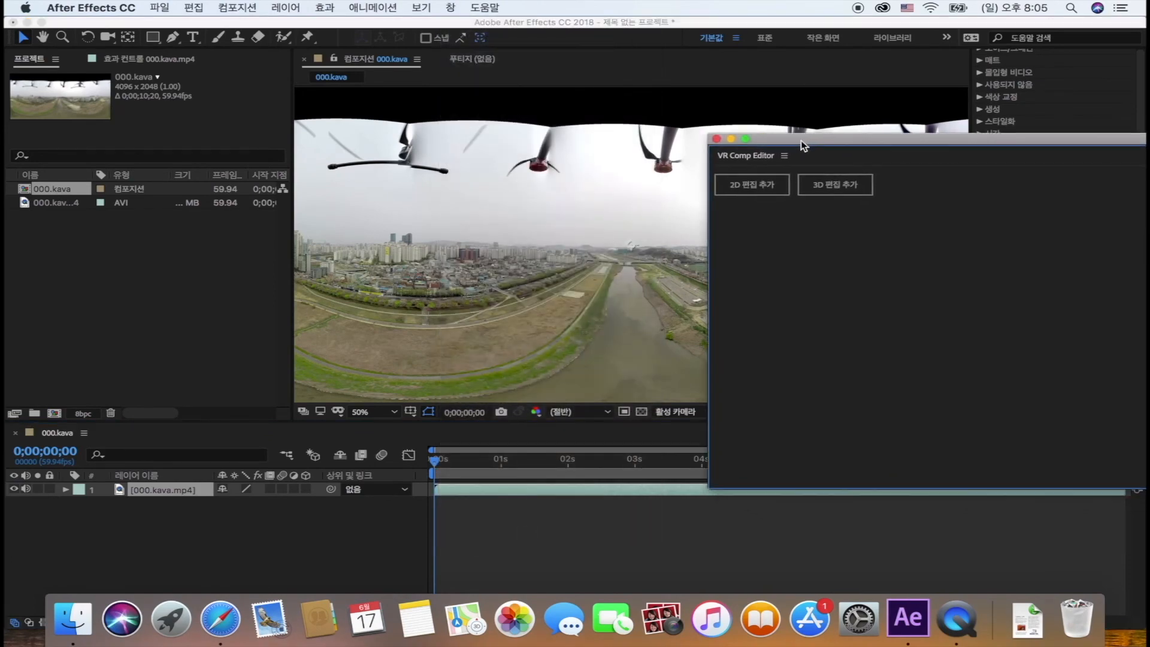
Add a 3D edit for the 000.kava composition with the 3D plug-in option enabled, and close the VR Comp Editor
{"action": "left_click", "coordinate": [831, 181]}
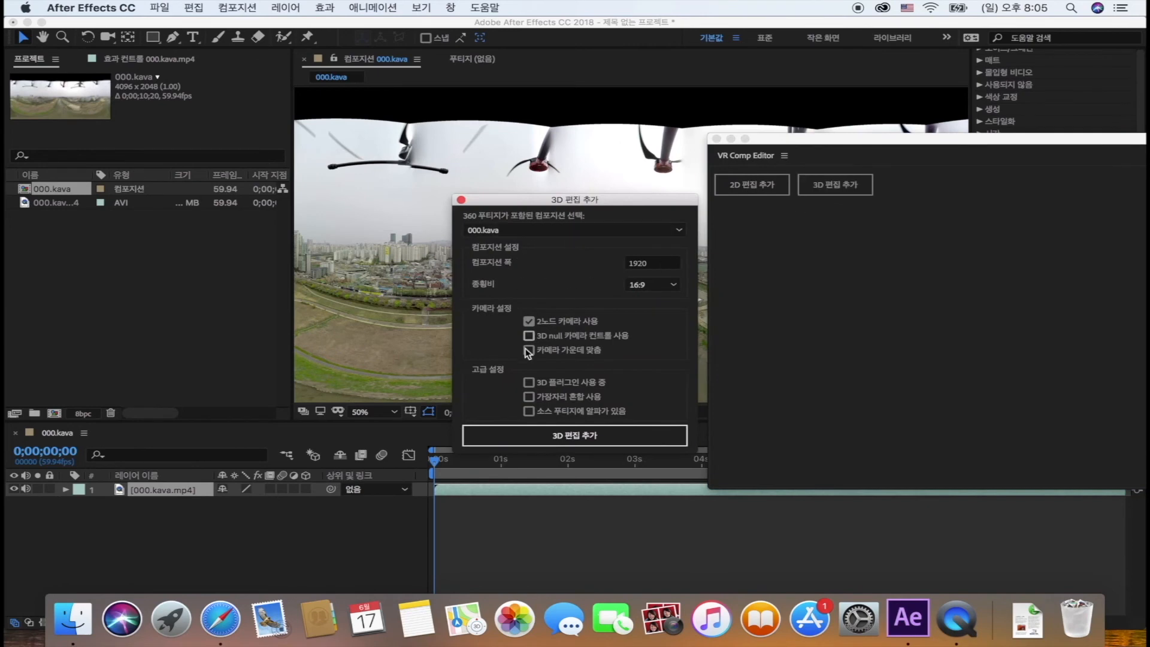
{"action": "left_click", "coordinate": [529, 382]}
{"action": "left_click", "coordinate": [552, 441]}
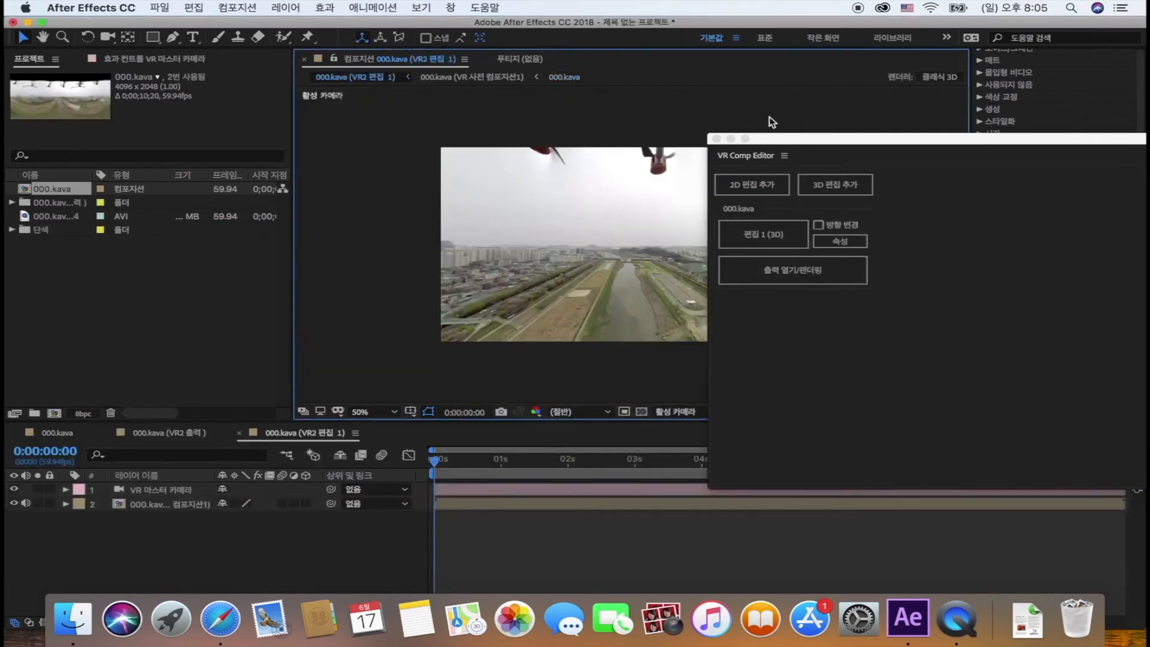
{"action": "left_click", "coordinate": [716, 139]}
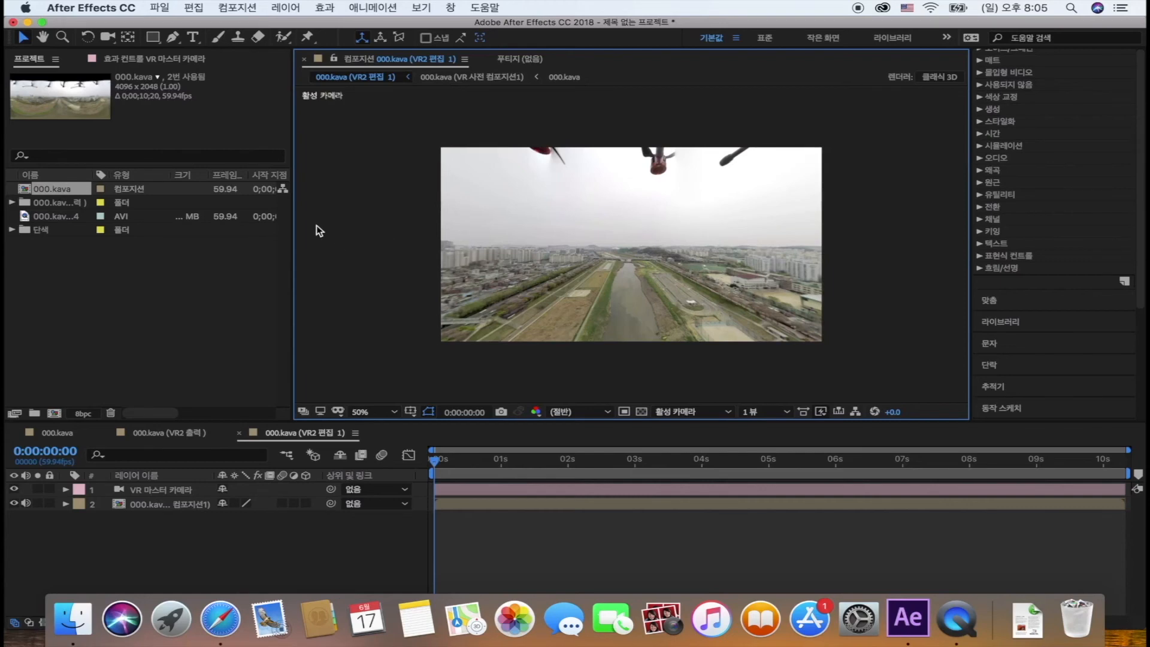
Reopen the VR Comp Editor, apply the AE 3D camera tracker through 편집 1 (3D)'s properties, and display the tracker's effect controls
{"action": "left_click", "coordinate": [451, 7]}
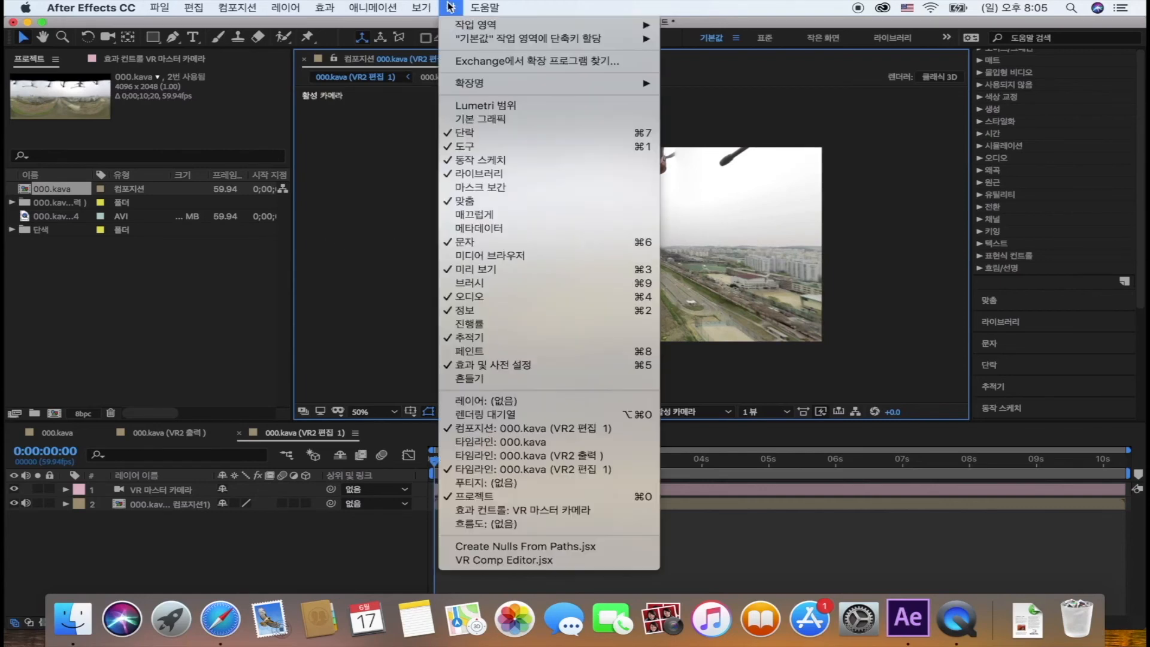
{"action": "left_click", "coordinate": [505, 559]}
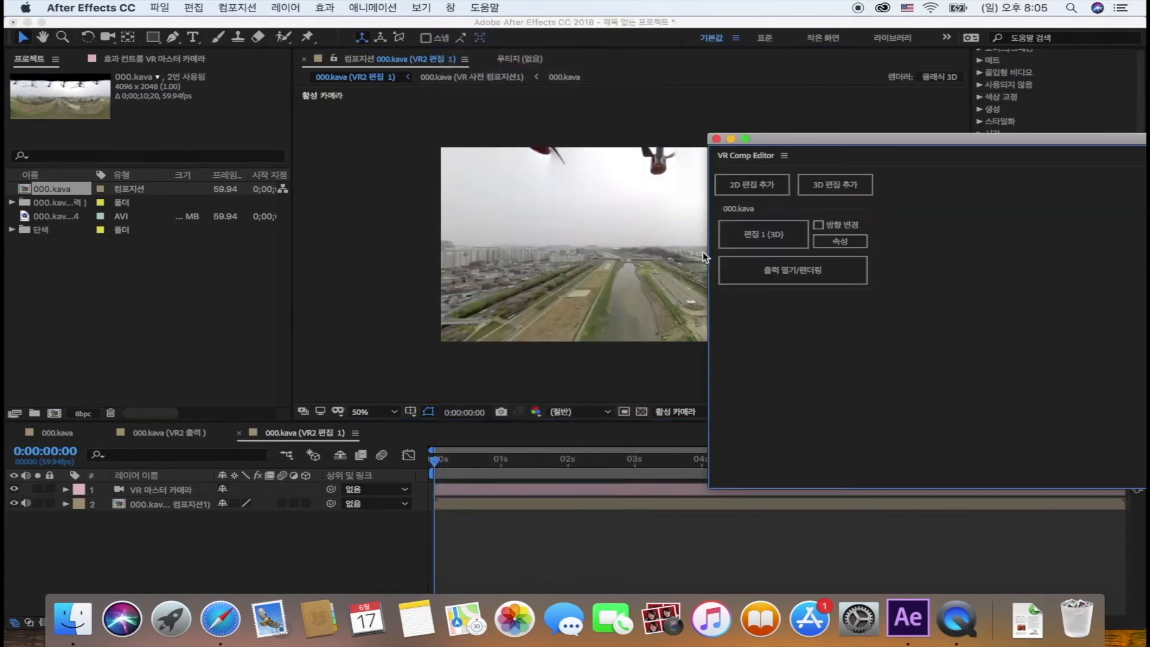
{"action": "left_click", "coordinate": [842, 237]}
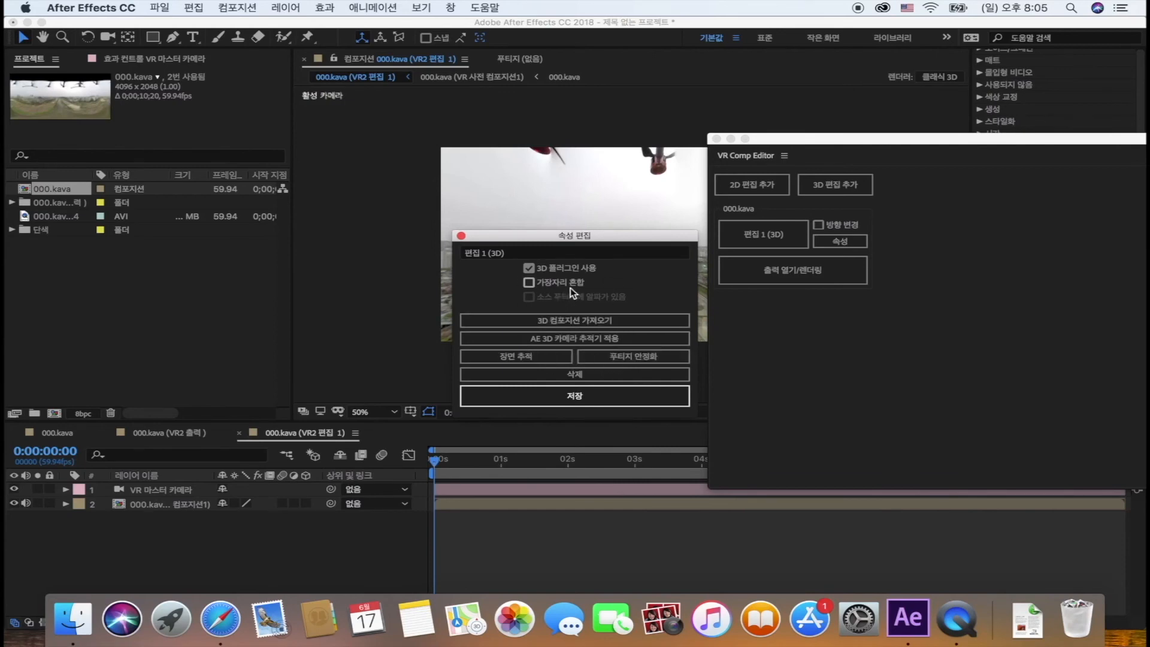
{"action": "left_click", "coordinate": [557, 339]}
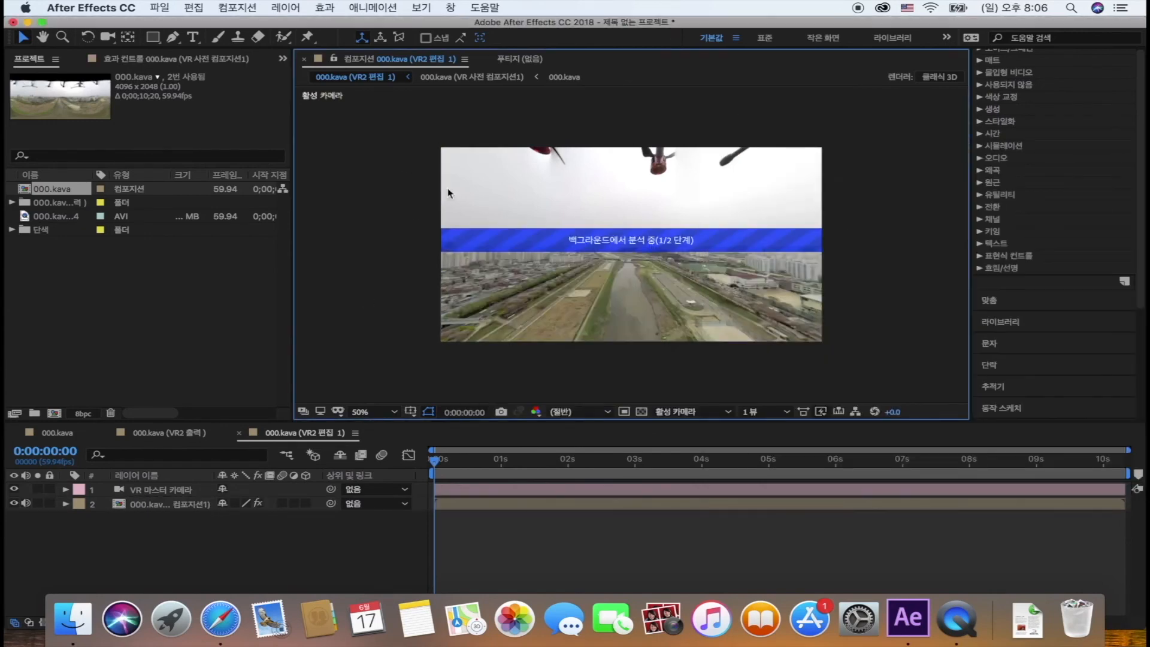
{"action": "left_click", "coordinate": [258, 60]}
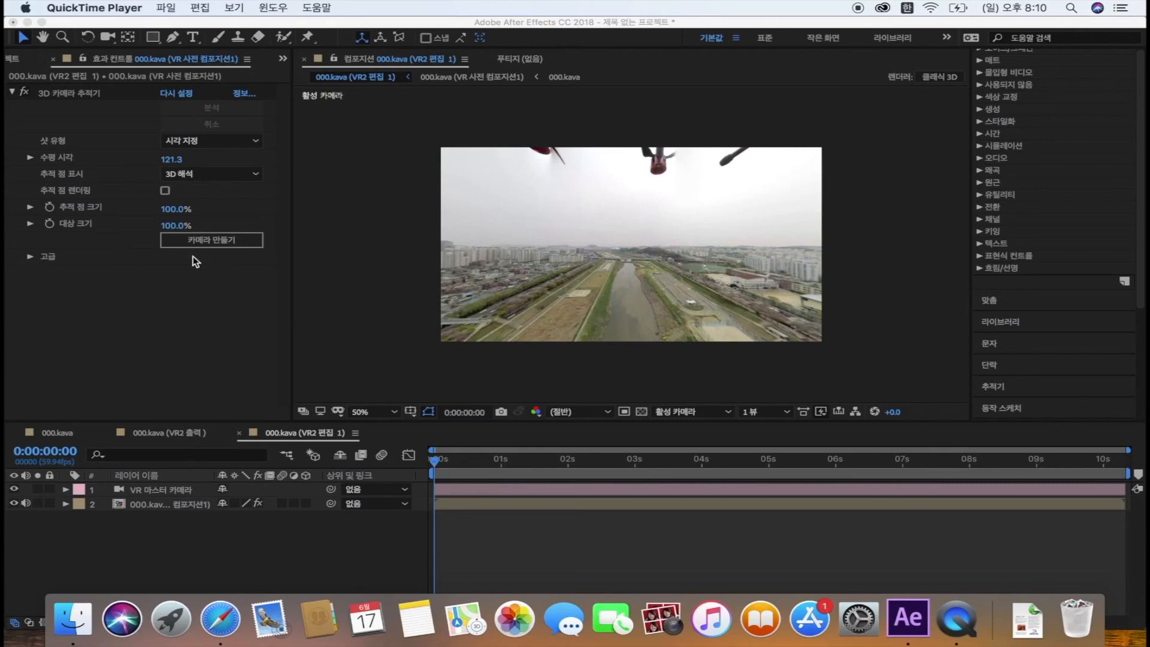
{"action": "left_click", "coordinate": [197, 287]}
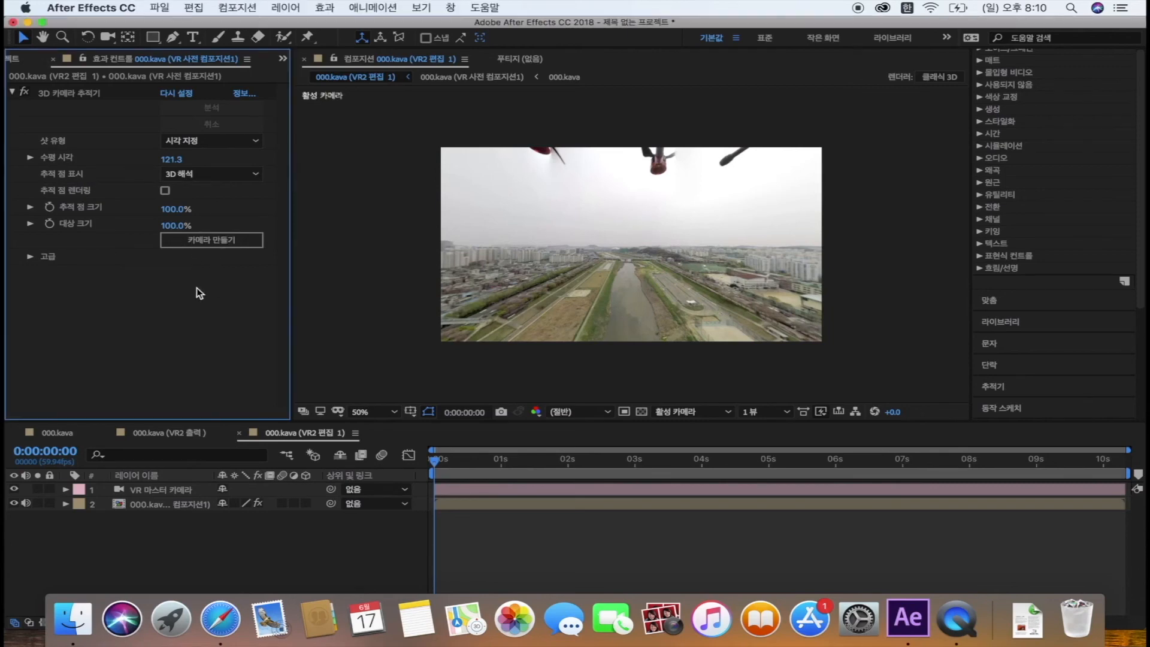
Create a 3D tracker camera from the 3D camera tracker effect and inspect the track points over the river footage
{"action": "left_click", "coordinate": [210, 239]}
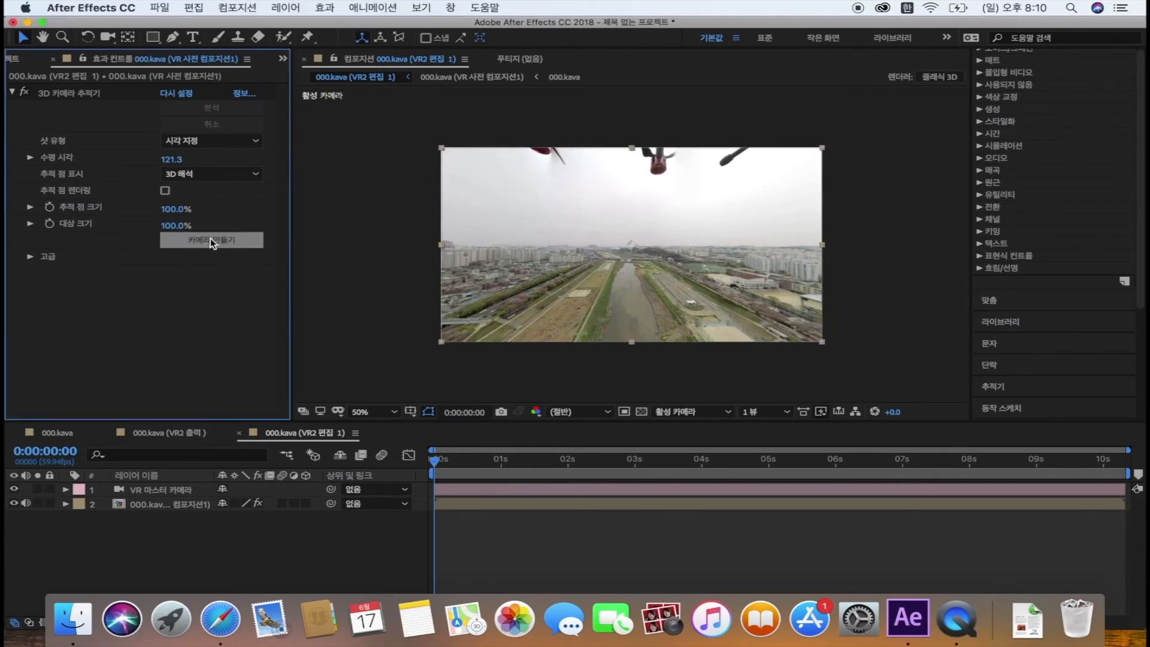
{"action": "scroll", "coordinate": [602, 280], "scroll_direction": "down", "scroll_amount": 2}
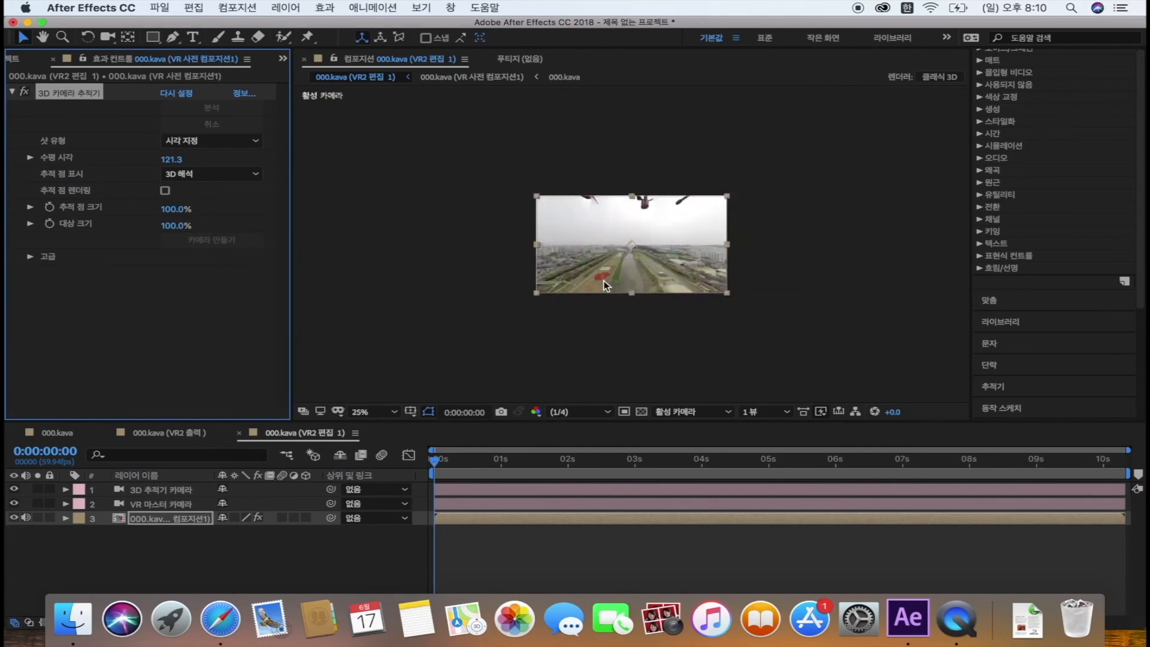
{"action": "scroll", "coordinate": [584, 279], "scroll_direction": "up", "scroll_amount": 3}
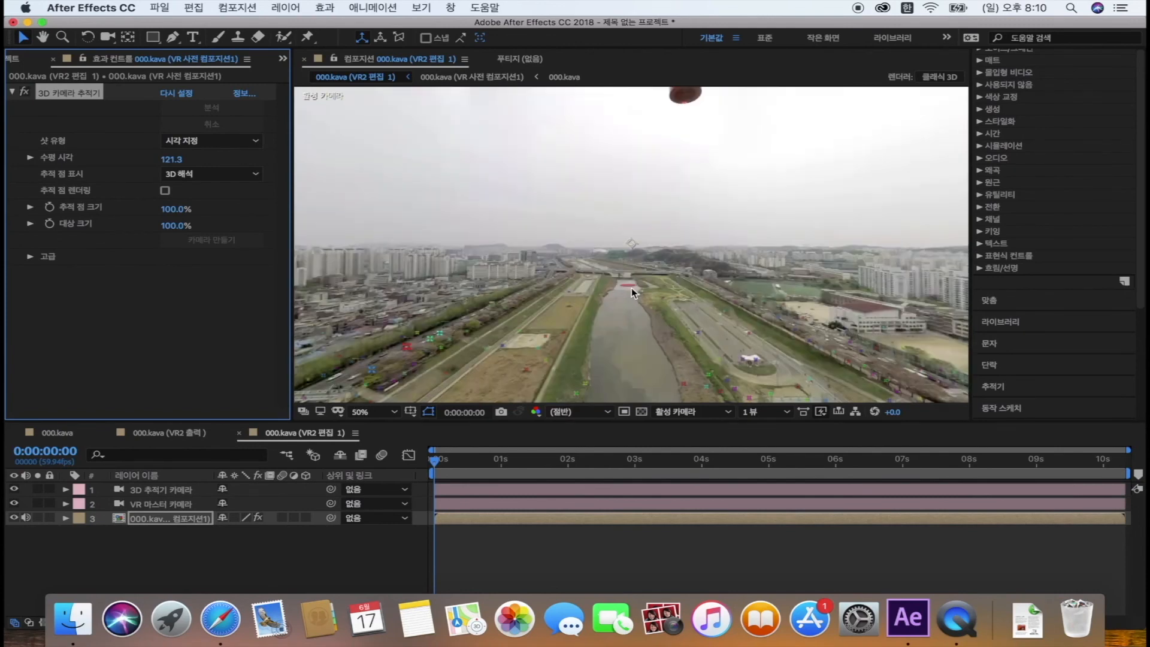
{"action": "scroll", "coordinate": [631, 287], "scroll_direction": "down", "scroll_amount": 2}
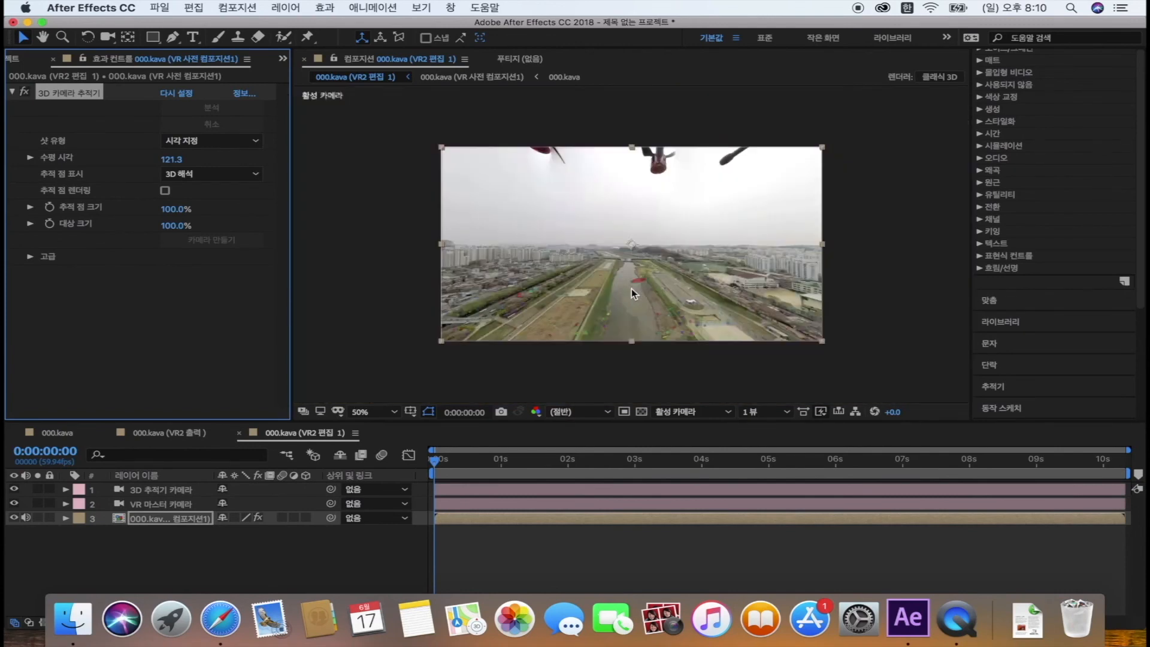
Reopen the VR Comp Editor and apply footage stabilization (푸티지 안정화) through 편집 1 (3D)'s properties
{"action": "left_click", "coordinate": [448, 9]}
{"action": "left_click", "coordinate": [512, 559]}
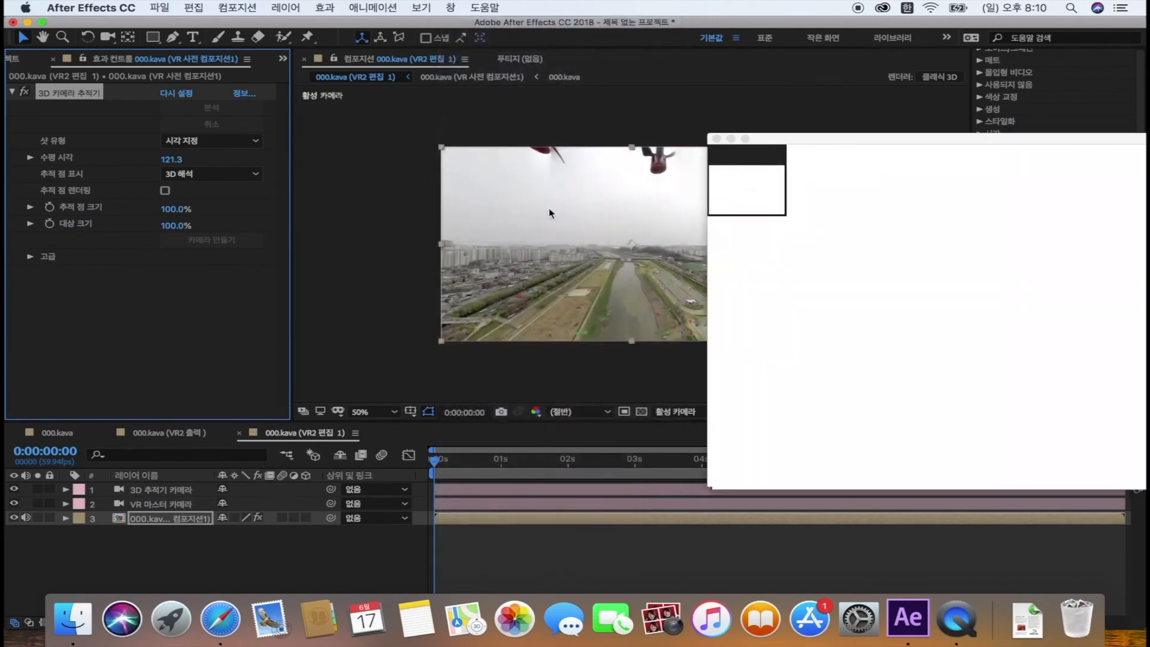
{"action": "left_click", "coordinate": [836, 241]}
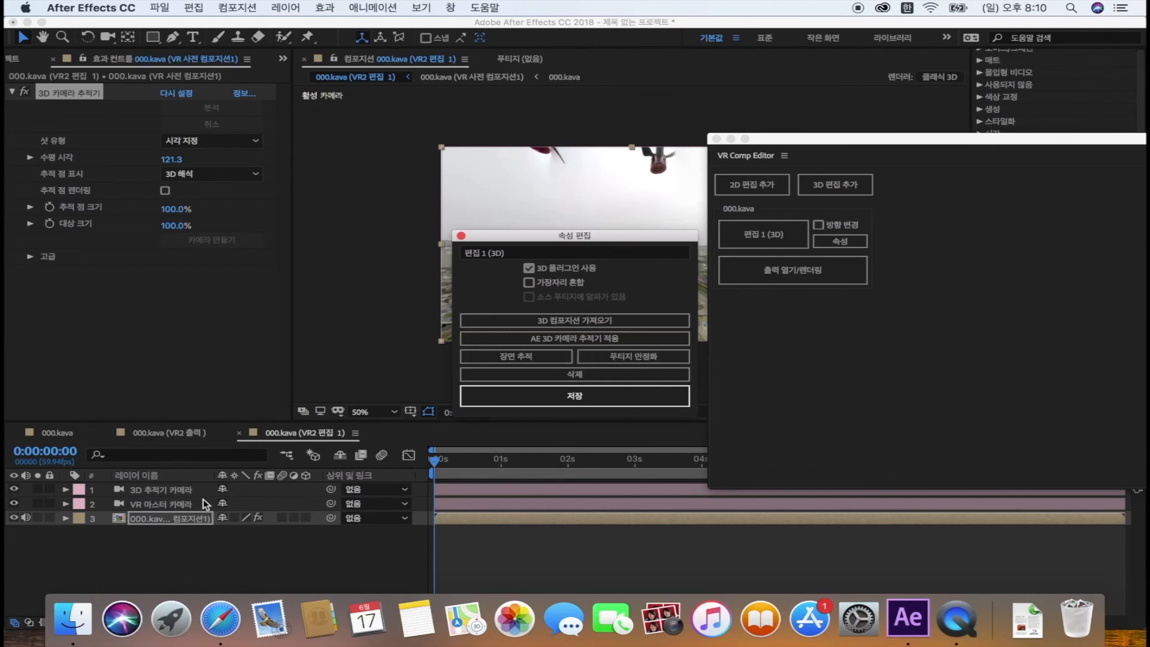
{"action": "left_click", "coordinate": [624, 352]}
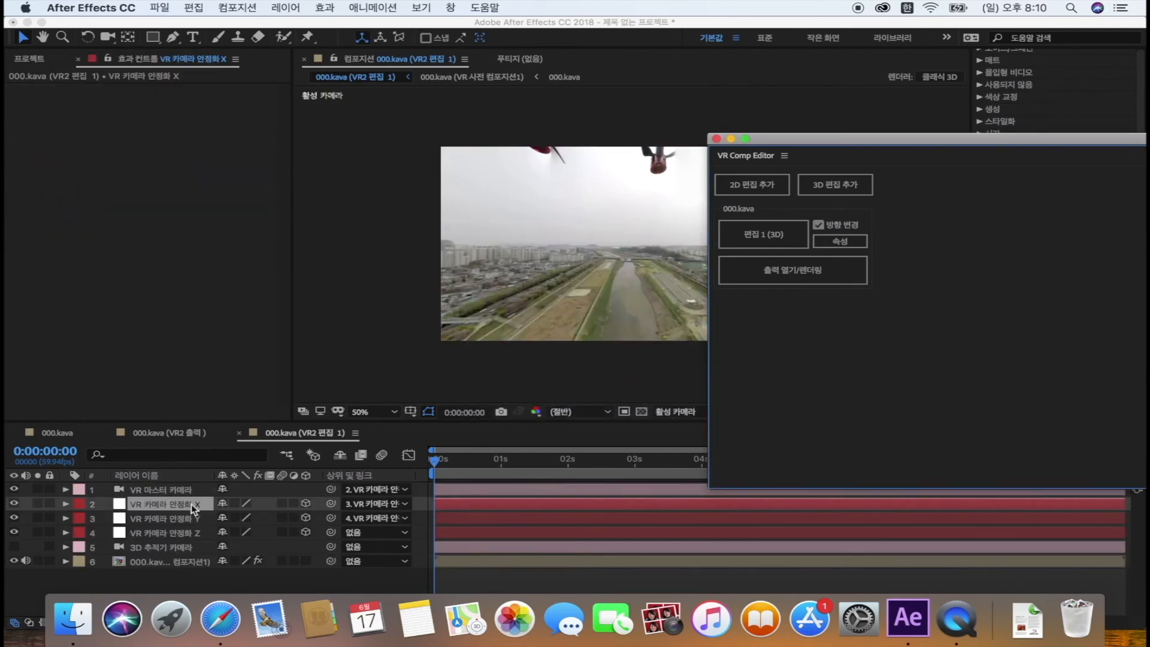
Examine the VR camera stabilization X, Y and Z null layers in the 000.kava (VR2 편집 1) composition
{"action": "left_click", "coordinate": [177, 520]}
{"action": "left_click", "coordinate": [177, 533]}
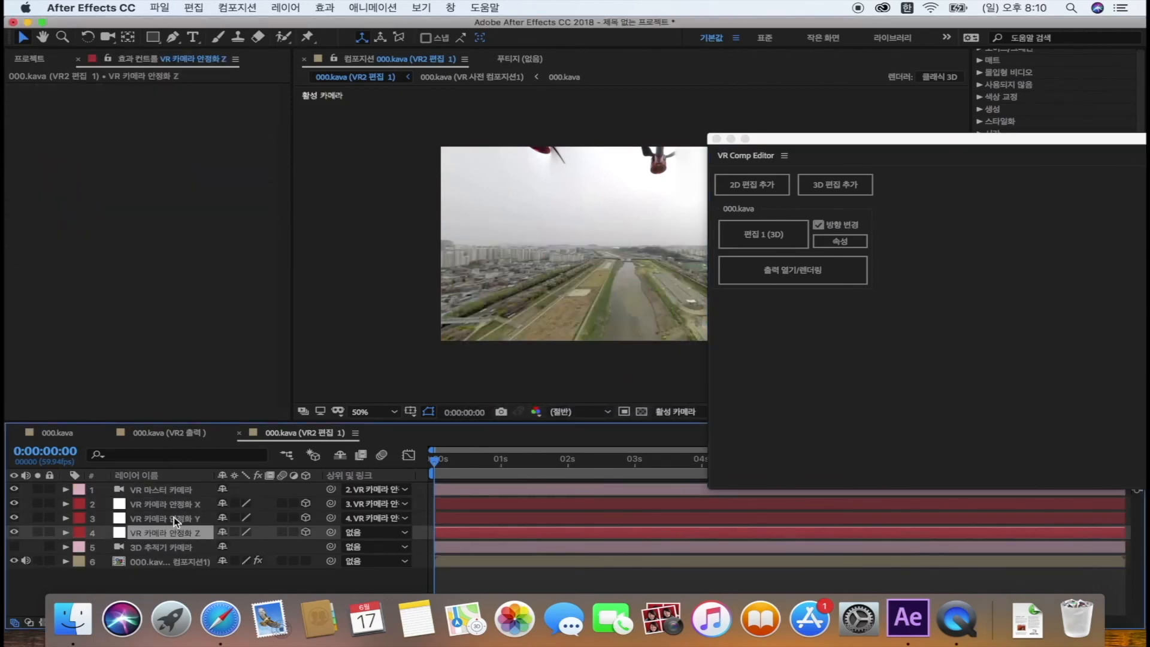
{"action": "left_click", "coordinate": [174, 517]}
{"action": "left_click", "coordinate": [170, 503]}
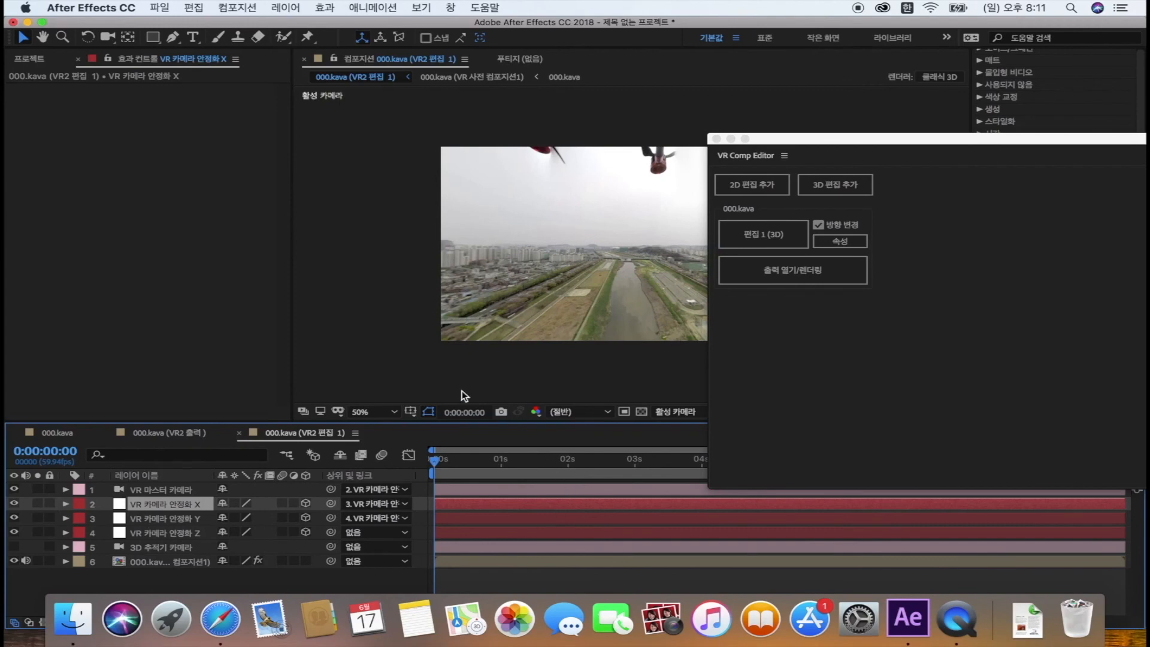
{"action": "left_click", "coordinate": [144, 519]}
{"action": "left_click", "coordinate": [174, 534]}
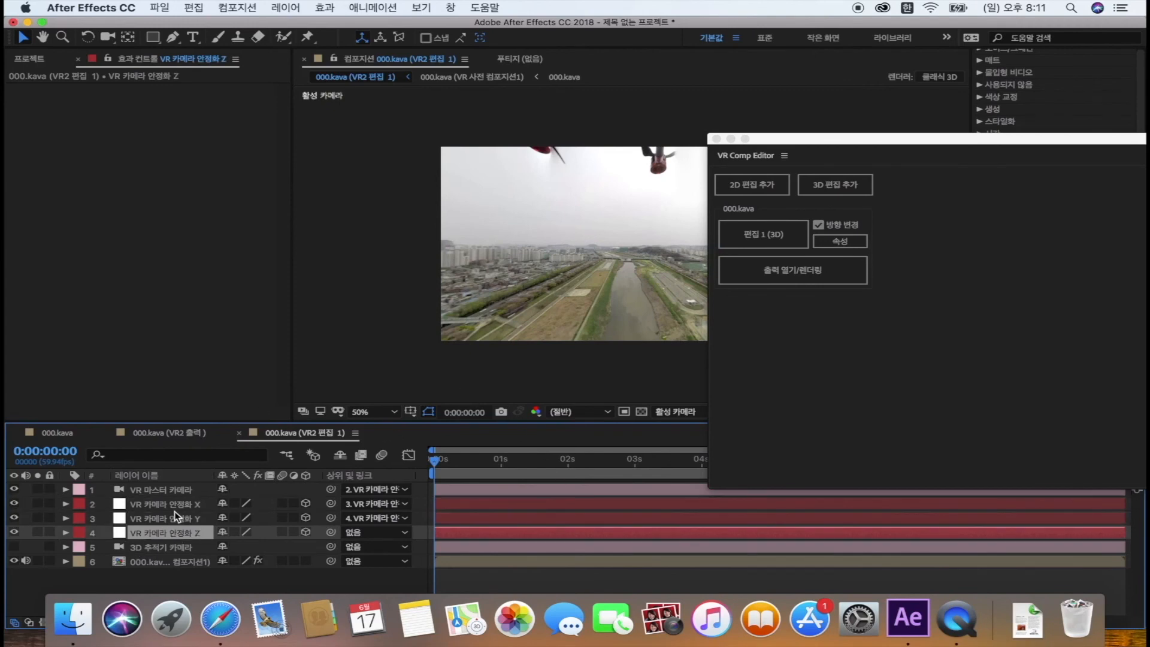
{"action": "left_click", "coordinate": [175, 513]}
{"action": "left_click", "coordinate": [176, 504]}
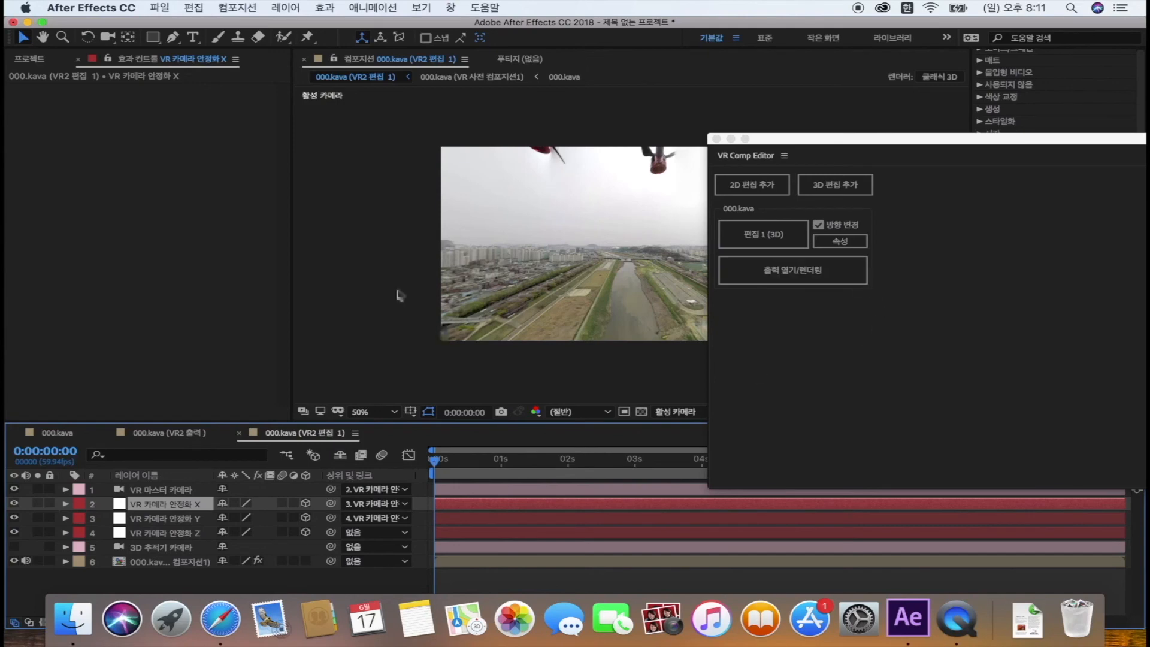
Open the output composition for rendering from the VR Comp Editor and move the editor window aside
{"action": "left_click", "coordinate": [806, 270]}
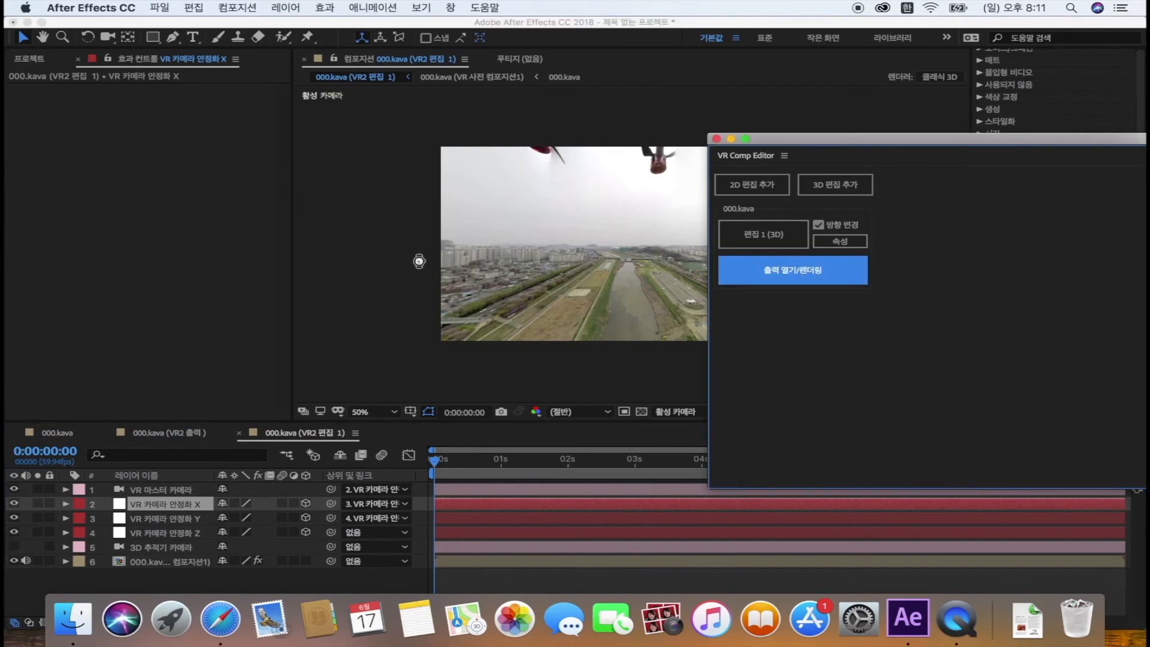
{"action": "left_click_drag", "start_coordinate": [823, 146], "coordinate": [917, 191]}
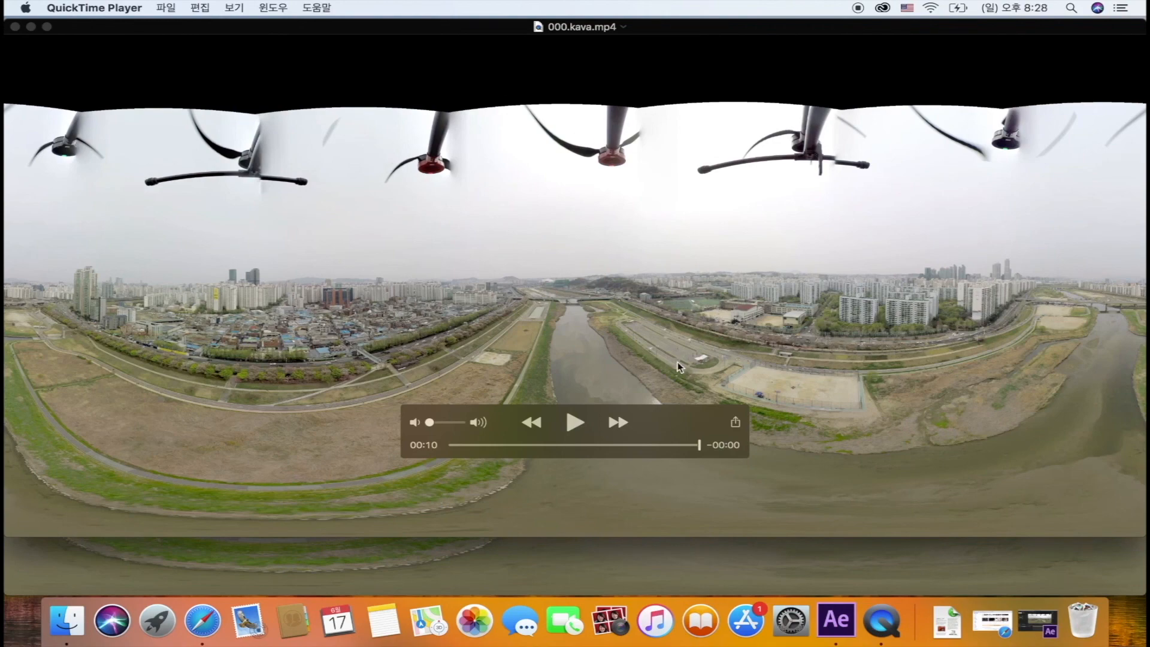
Play the original 000.kava.mp4 from the start in QuickTime Player, and bring the 000-kava (VR2 출력 ).mp4 window to the front
{"action": "left_click_drag", "start_coordinate": [685, 453], "coordinate": [372, 459]}
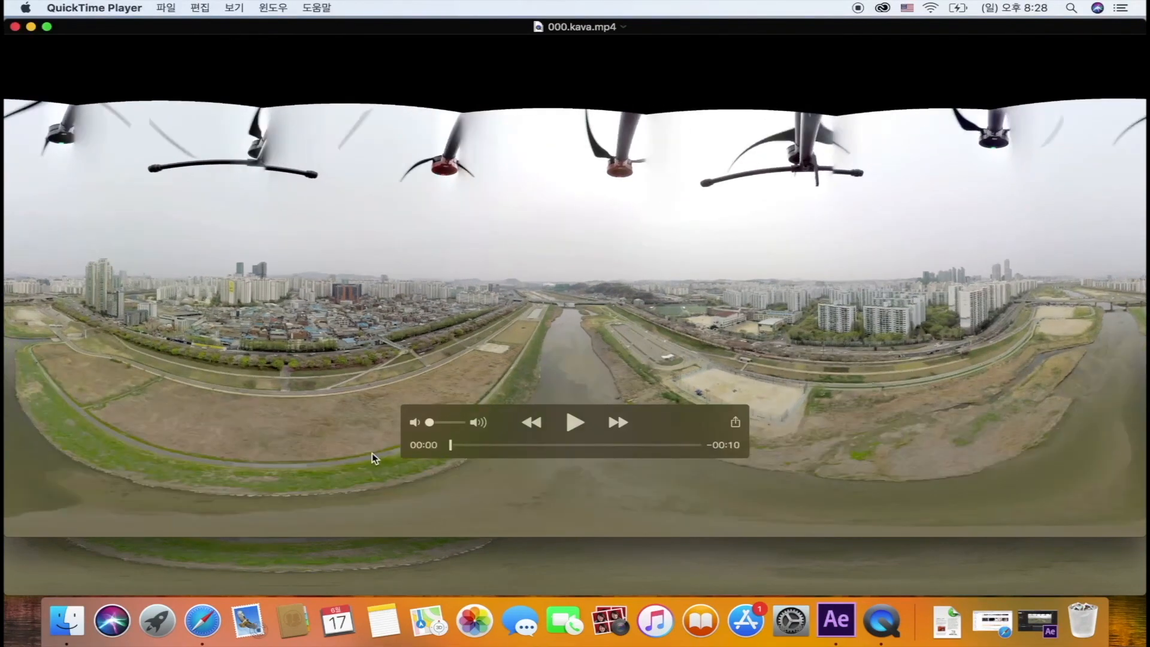
{"action": "left_click", "coordinate": [574, 423]}
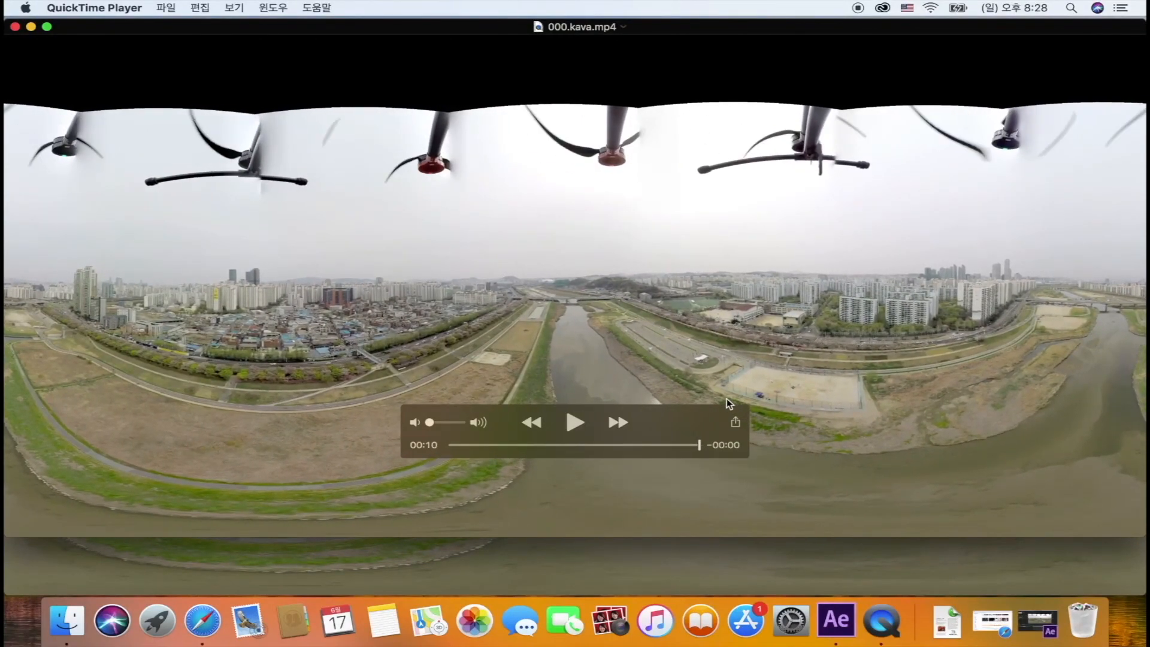
{"action": "left_click", "coordinate": [448, 548]}
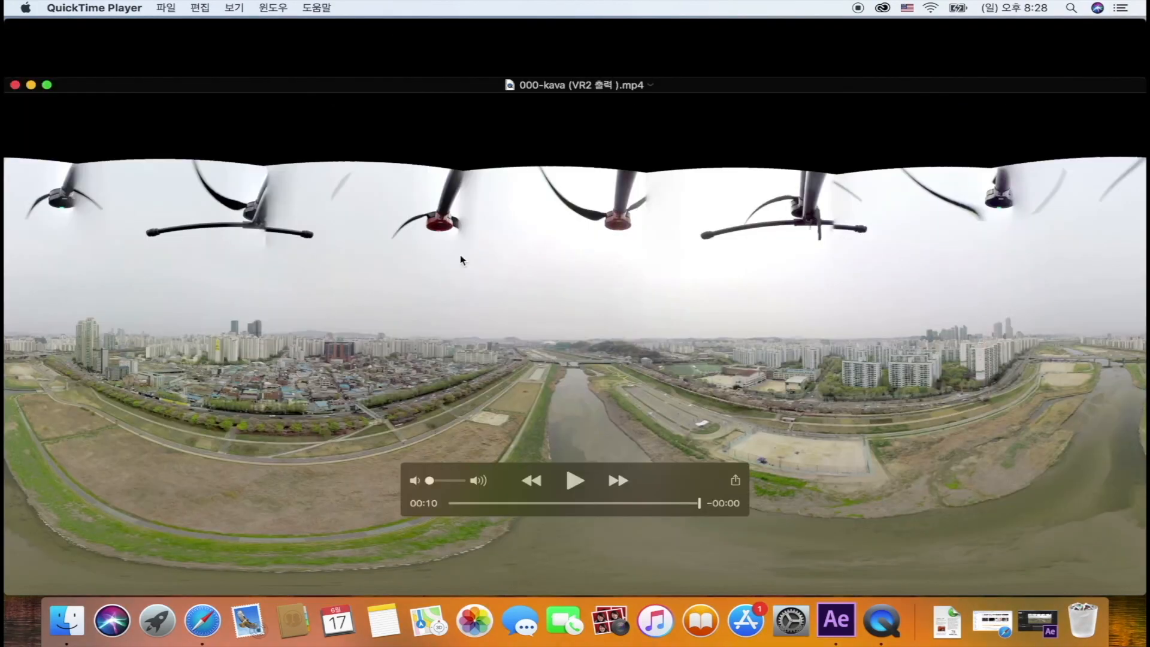
{"action": "left_click_drag", "start_coordinate": [467, 83], "coordinate": [465, 54]}
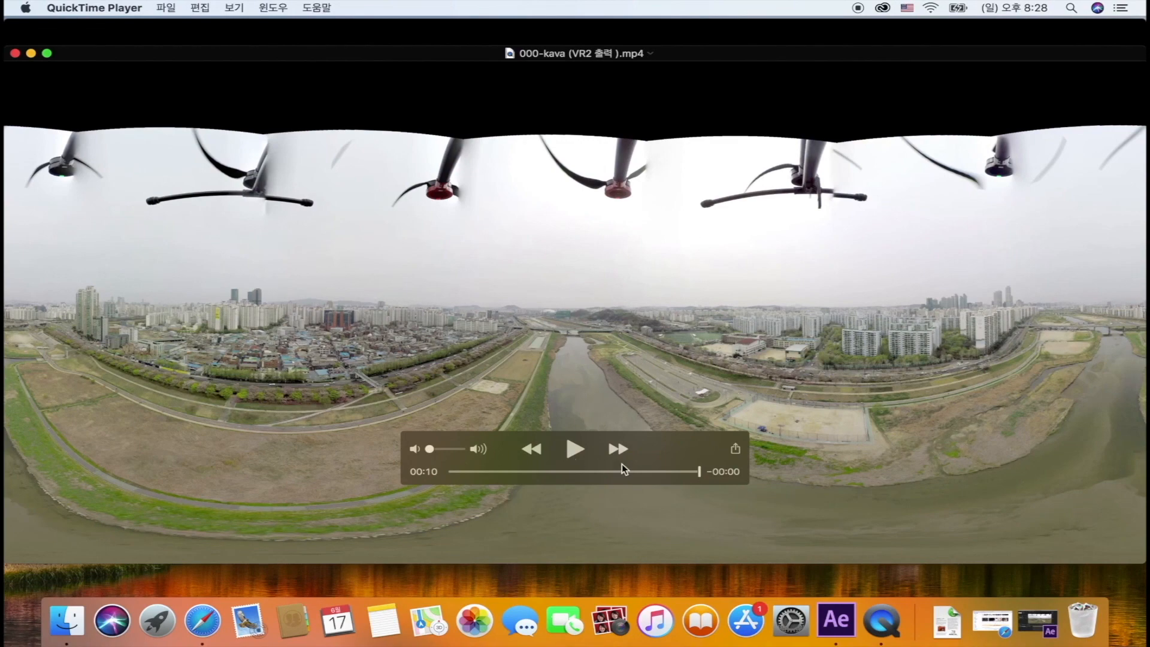
Replay the stabilized 000-kava (VR2 출력 ).mp4 video from the start several times to check the camera motion
{"action": "left_click_drag", "start_coordinate": [621, 465], "coordinate": [411, 479]}
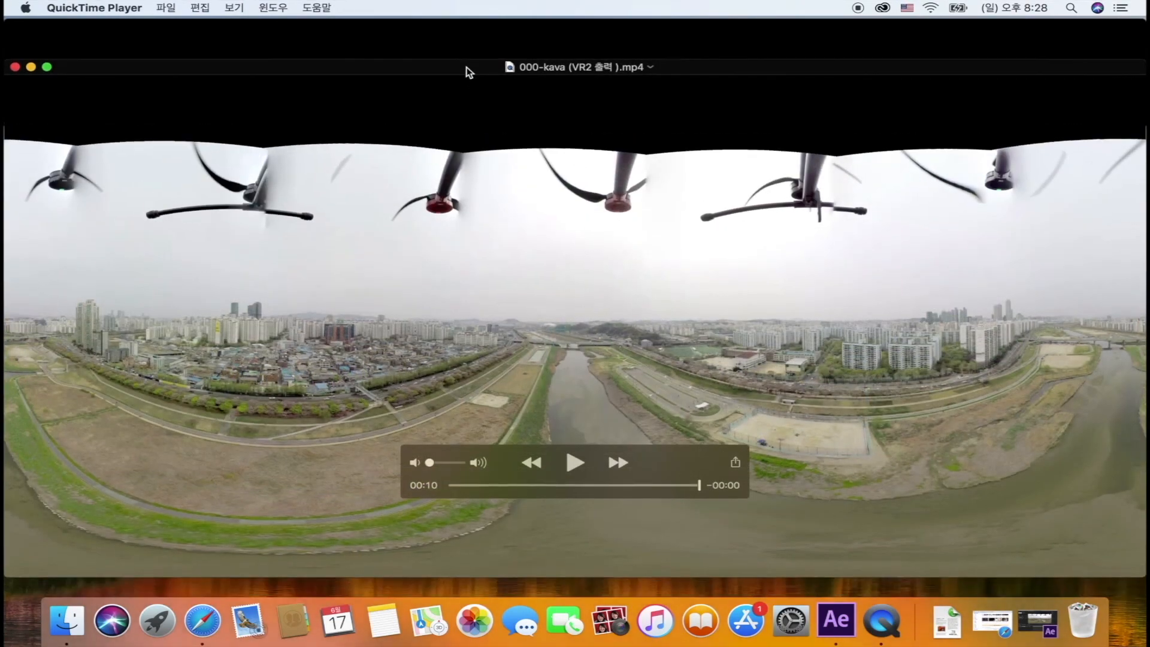
{"action": "left_click_drag", "start_coordinate": [466, 68], "coordinate": [464, 54]}
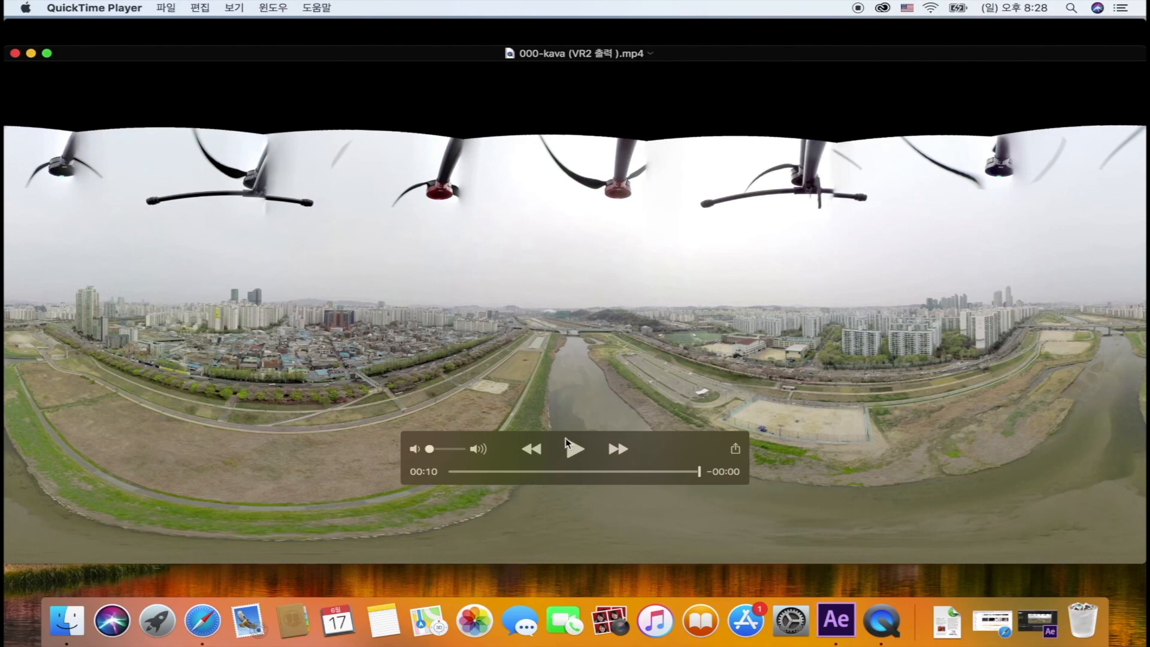
{"action": "left_click_drag", "start_coordinate": [627, 477], "coordinate": [417, 485]}
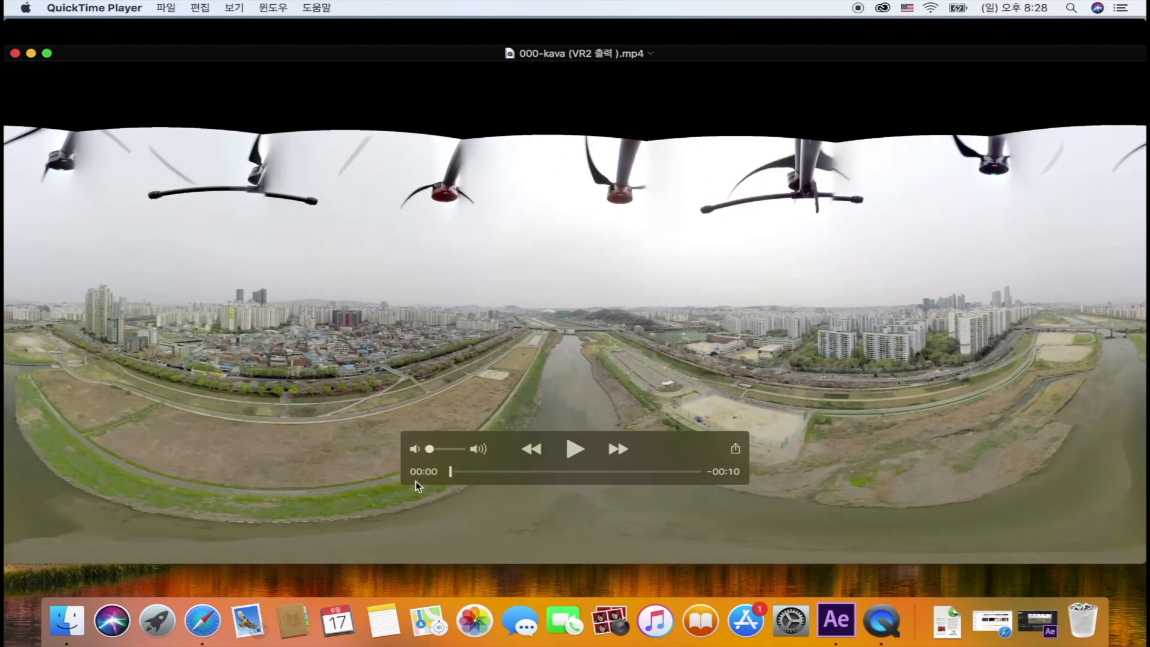
{"action": "left_click", "coordinate": [576, 448]}
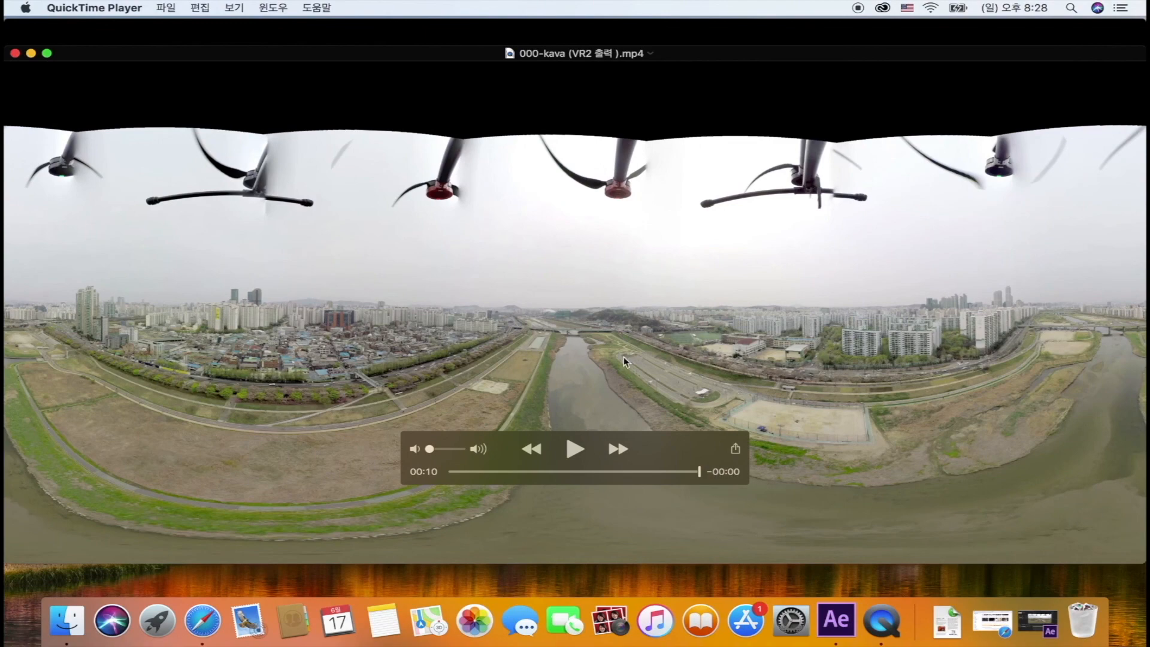
{"action": "left_click_drag", "start_coordinate": [623, 470], "coordinate": [386, 485]}
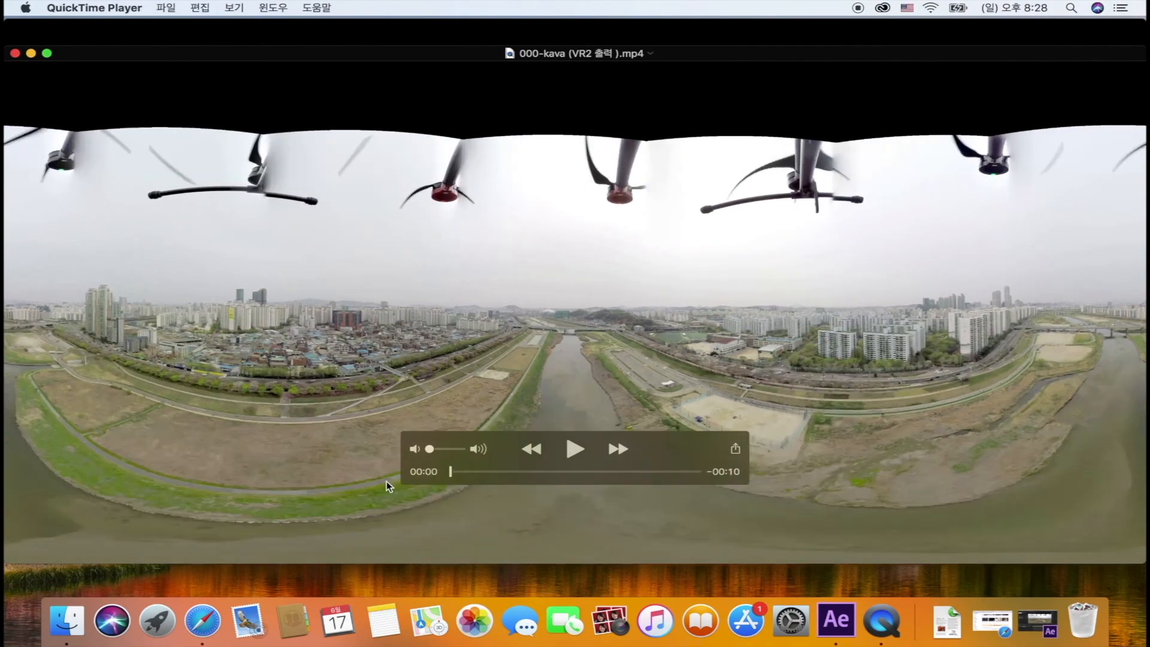
{"action": "left_click", "coordinate": [575, 447]}
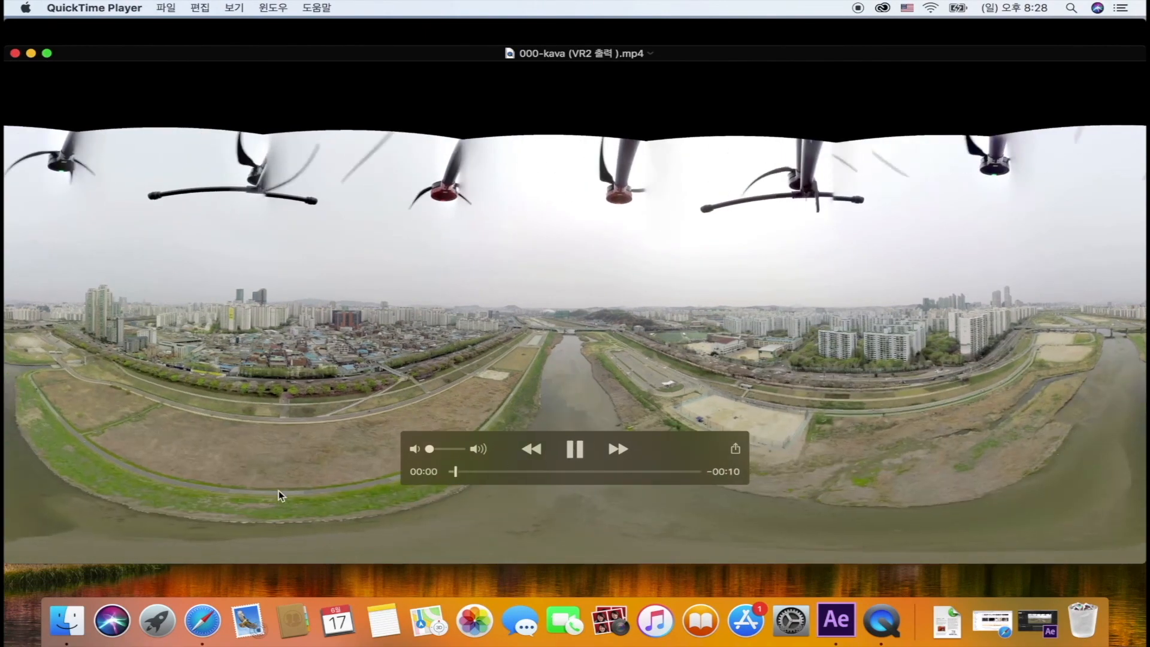